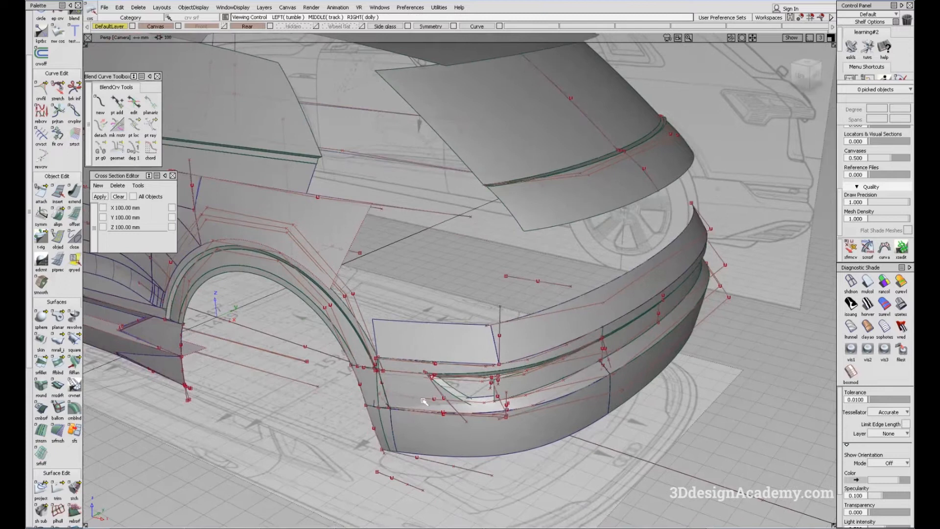
Examine the narrow angled surface at the front end of the rear bumper recess and its edges from several close angles
alt+shift+right_drag(462, 393, 499, 384)
alt+shift+middle_drag(499, 384, 484, 352)
alt+shift+drag(485, 351, 494, 326)
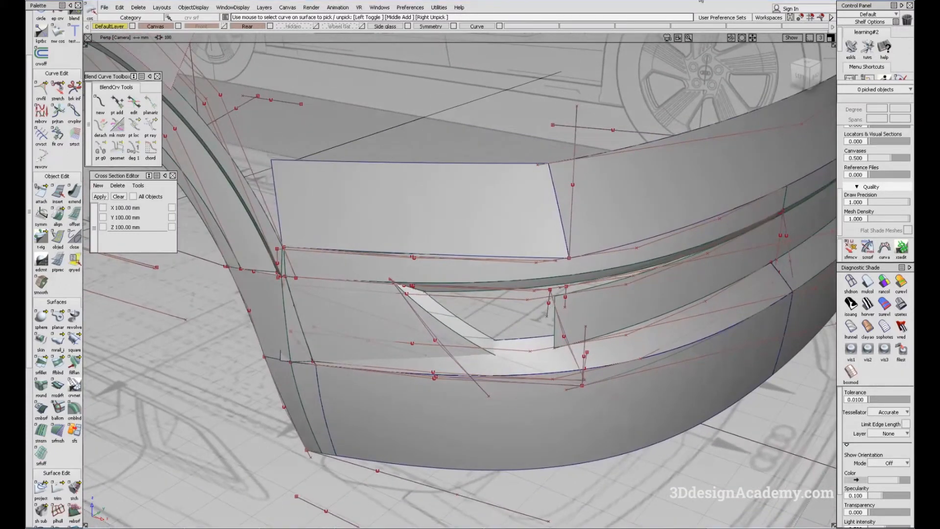
alt+shift+right_drag(438, 323, 497, 318)
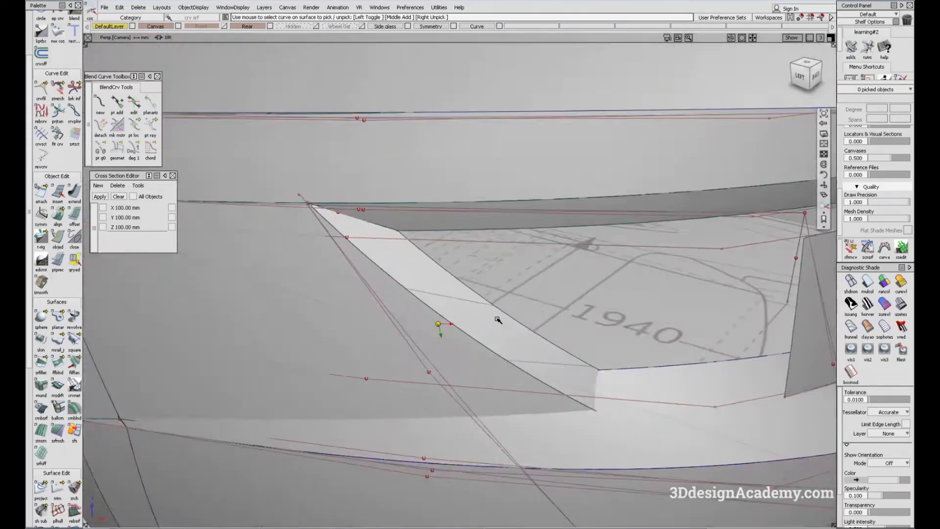
alt+shift+drag(498, 318, 518, 312)
alt+shift+right_drag(518, 311, 423, 277)
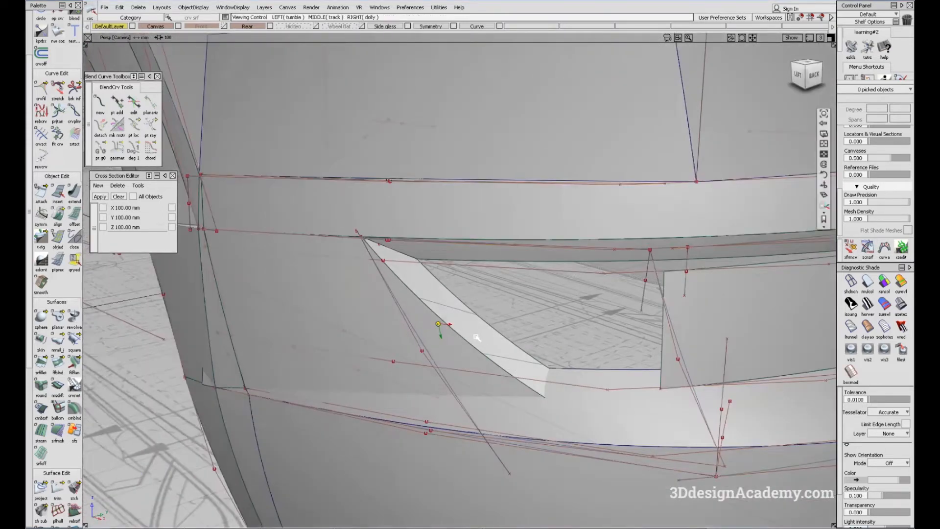
alt+shift+drag(441, 329, 472, 276)
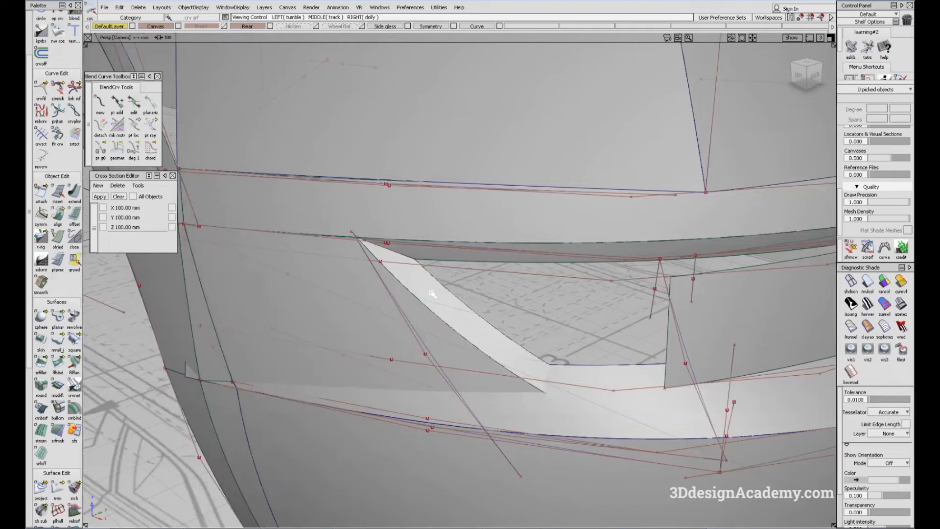
alt+shift+drag(443, 322, 534, 367)
alt+shift+drag(491, 344, 515, 335)
alt+shift+right_drag(515, 335, 531, 333)
alt+shift+drag(519, 333, 470, 305)
alt+shift+middle_drag(495, 313, 464, 307)
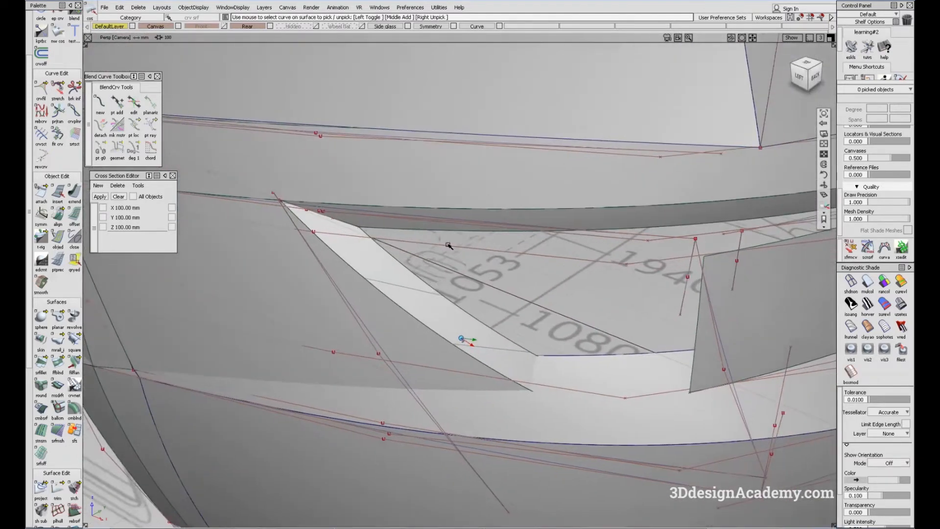
click(422, 295)
alt+shift+drag(462, 337, 502, 254)
alt+shift+drag(560, 323, 455, 352)
click(485, 258)
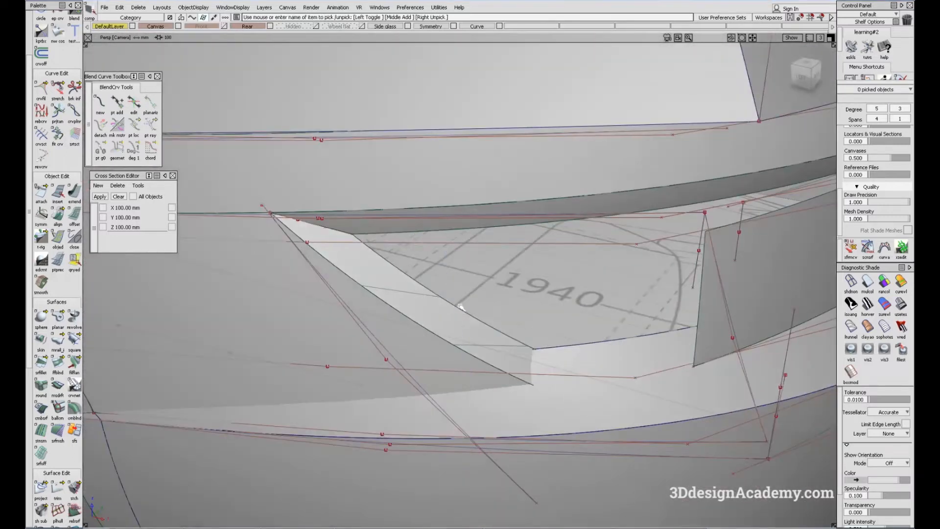
Check the angled recess surface with the model lines hidden and with surface evaluation and multi-colour shading
alt+shift+drag(356, 300, 275, 319)
click(57, 140)
alt+shift+drag(233, 235, 405, 299)
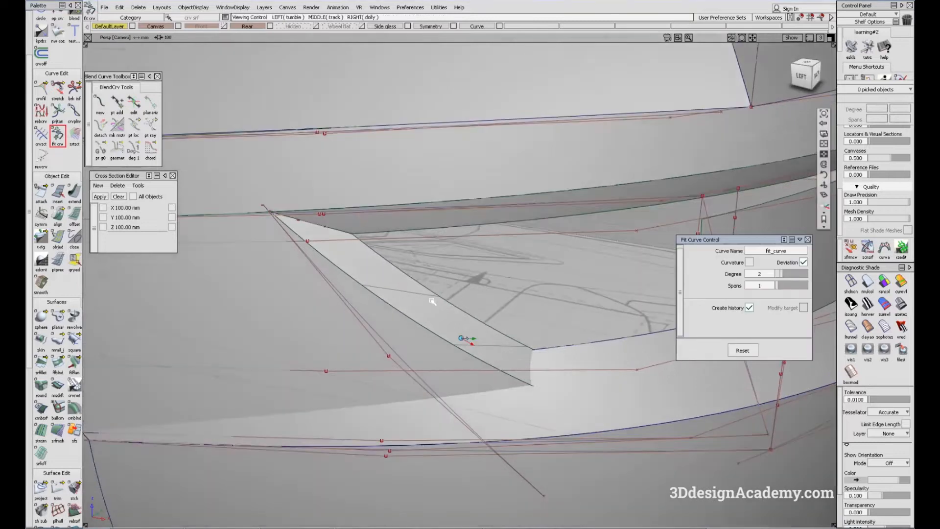
alt+shift+drag(441, 339, 361, 199)
key(alt+m)
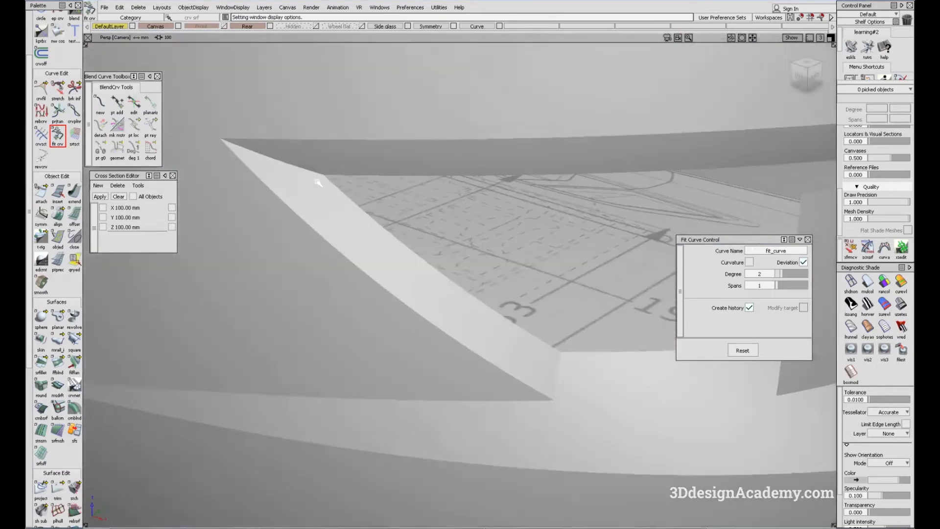
alt+shift+drag(329, 165, 510, 330)
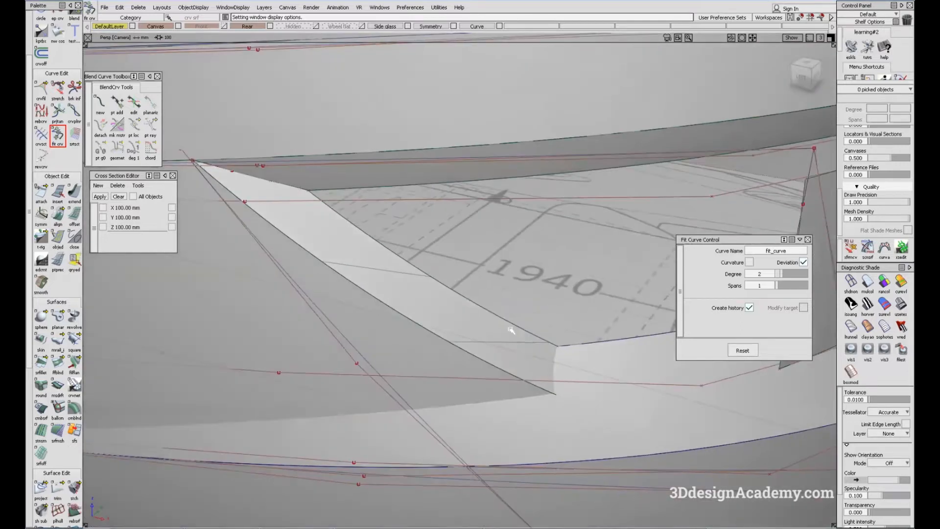
click(884, 304)
mouse_move(411, 346)
alt+shift+mouse_down()
mouse_move(327, 298)
mouse_move(342, 314)
mouse_move(566, 382)
mouse_move(472, 303)
mouse_move(483, 370)
alt+shift+mouse_up()
click(868, 282)
alt+shift+drag(509, 333, 516, 352)
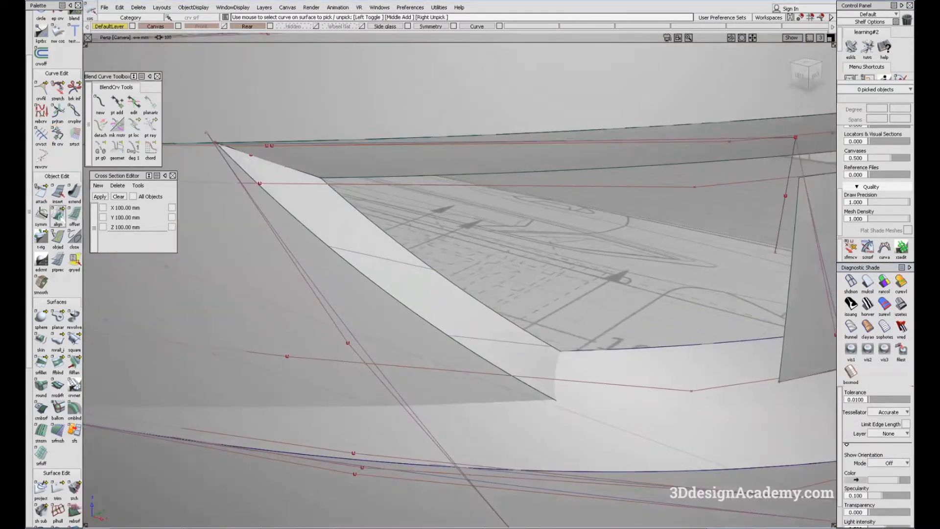
Fit a degree 2, single-span curve with history to the inner edge of the angled recess surface
click(58, 135)
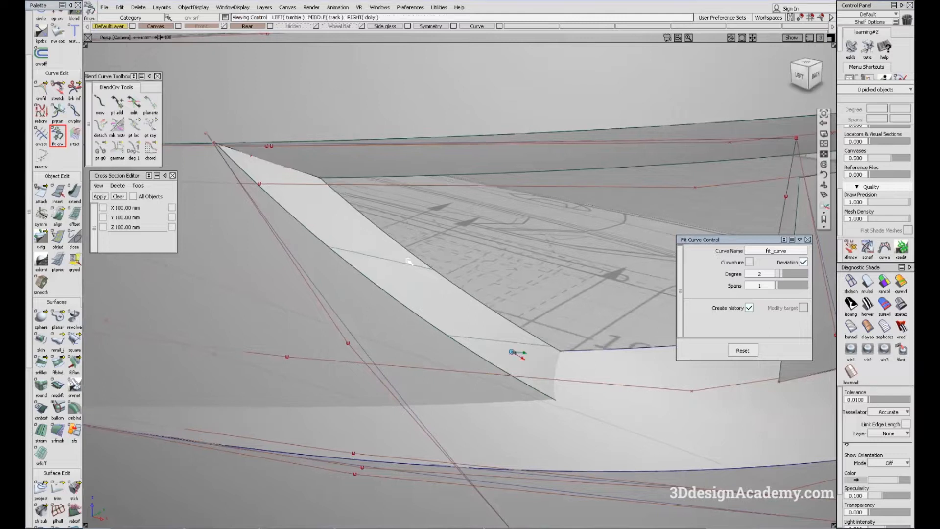
alt+shift+drag(394, 260, 409, 251)
alt+shift+drag(472, 279, 516, 291)
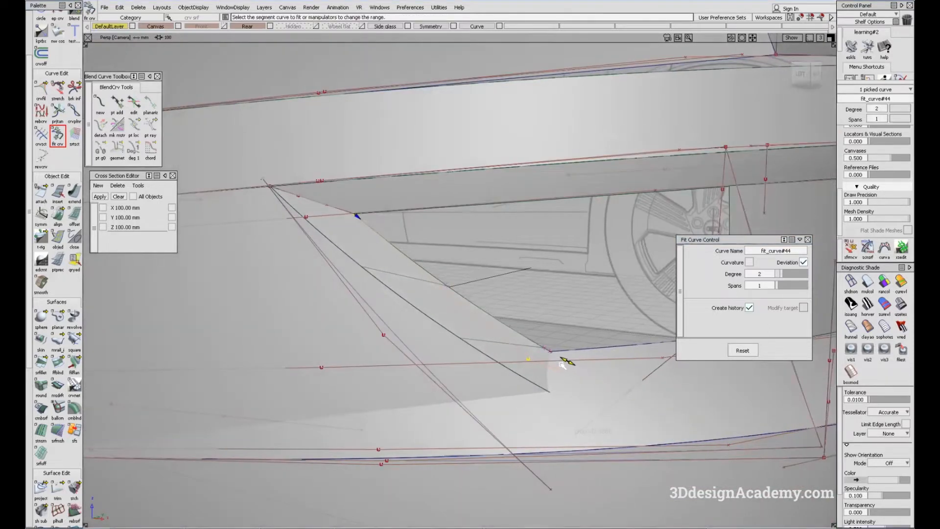
alt+shift+drag(529, 329, 478, 393)
ctrl+shift+drag(478, 393, 438, 311)
click(454, 325)
Extend the upper end of the fitted curve by about 10 mm, past the recess's upper edge
click(73, 194)
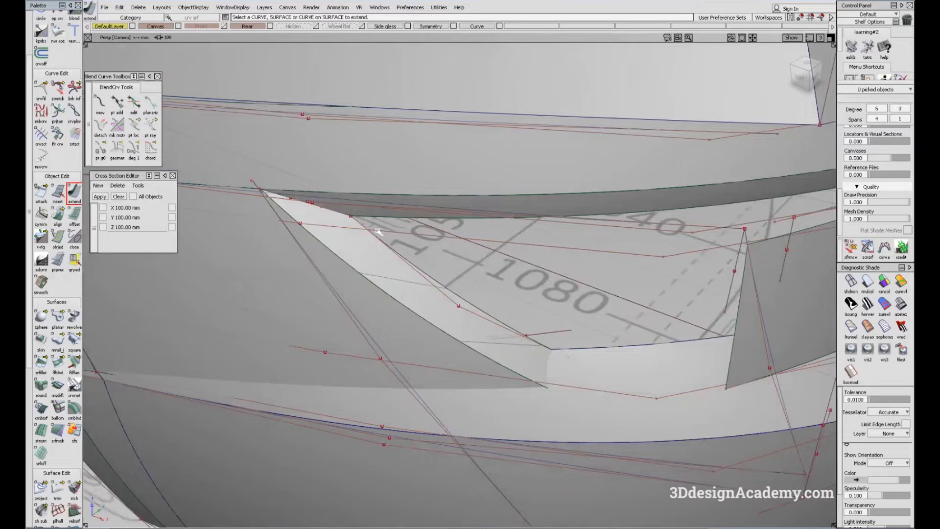
click(359, 223)
click(412, 240)
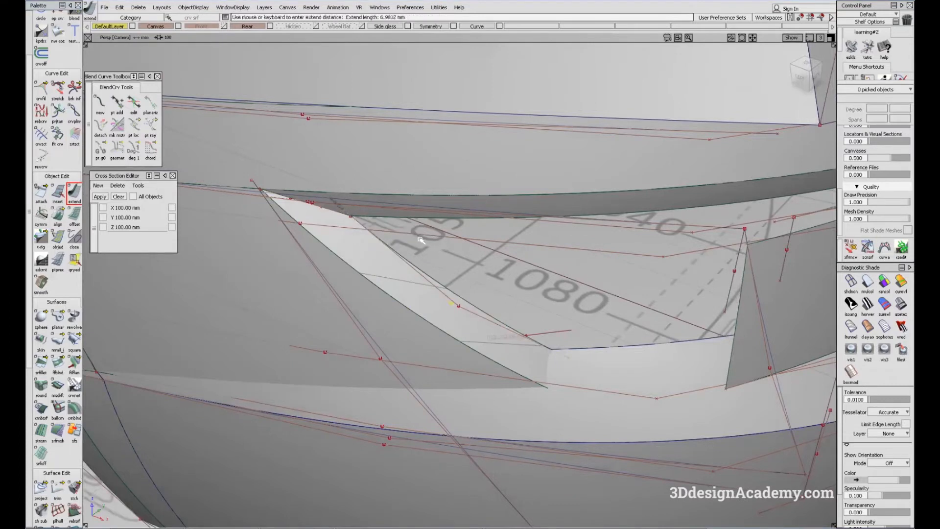
drag(421, 240, 400, 231)
alt+shift+right_drag(349, 215, 432, 186)
alt+shift+drag(432, 186, 390, 237)
alt+shift+drag(320, 251, 371, 226)
alt+shift+drag(266, 199, 363, 221)
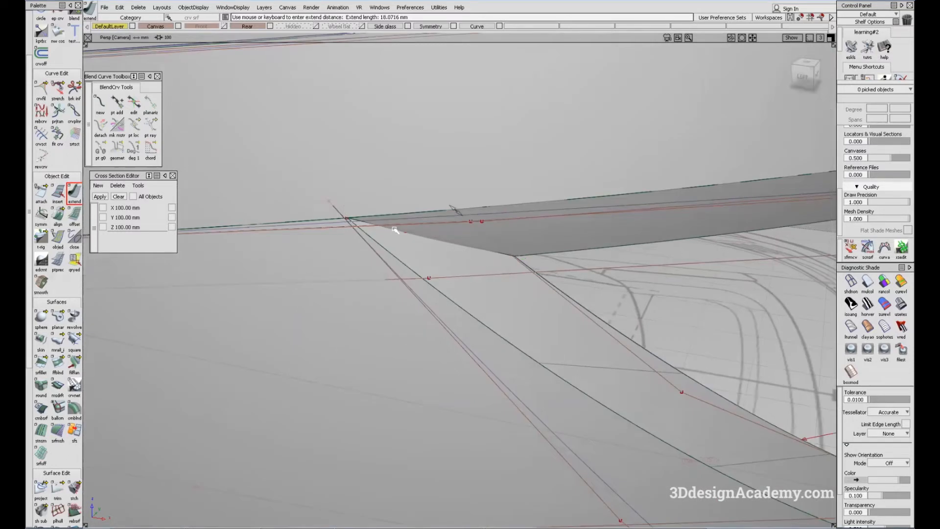
alt+shift+middle_drag(404, 243, 237, 211)
click(401, 271)
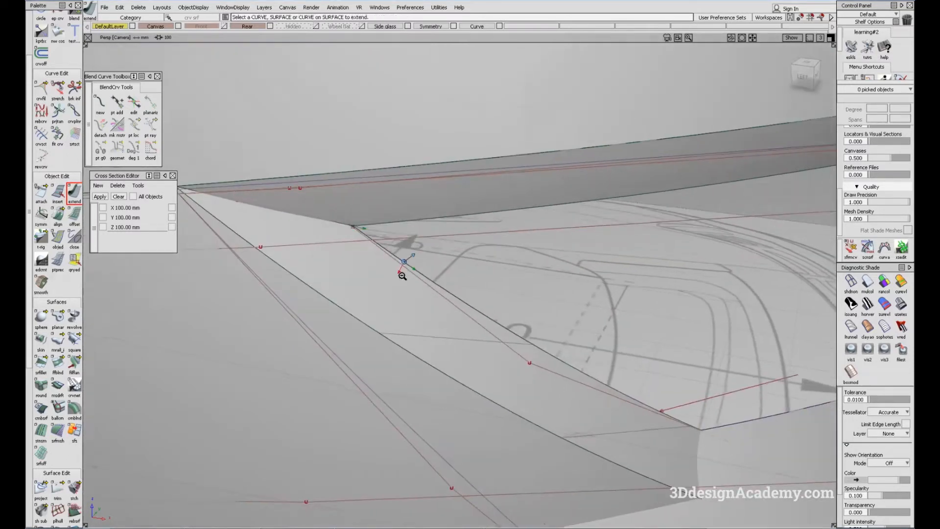
Delete the old angled surface at the front end of the recess, keeping the fitted curve
alt+shift+right_drag(463, 277, 444, 248)
ctrl+shift+drag(432, 247, 414, 286)
click(413, 289)
alt+shift+middle_drag(406, 290, 350, 260)
key(Delete)
alt+shift+drag(357, 316, 355, 385)
ctrl+shift+drag(339, 392, 311, 342)
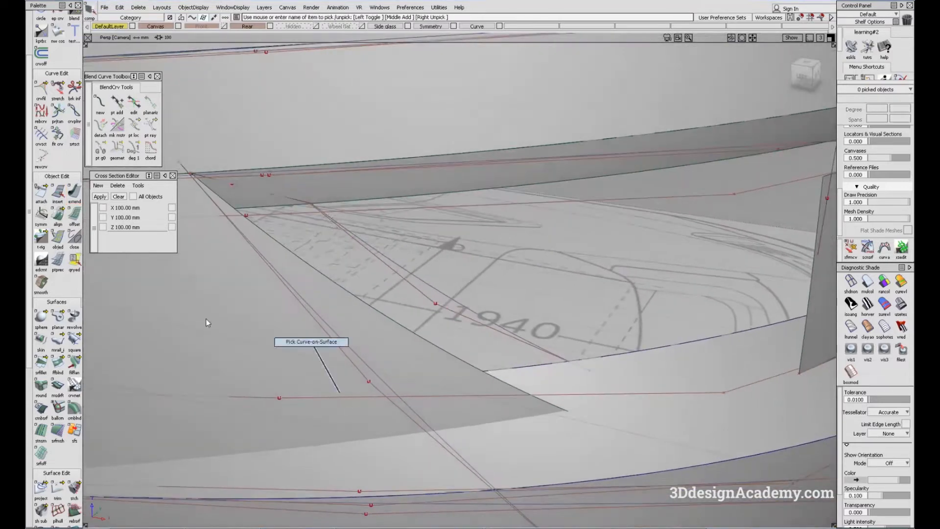
Create a Freeform Blend between the side panel's slanted trimmed edge and the fitted curve, with G0 Position continuity on both sides
click(58, 363)
alt+shift+middle_drag(563, 294, 529, 293)
click(776, 251)
click(775, 261)
alt+shift+drag(441, 303, 377, 297)
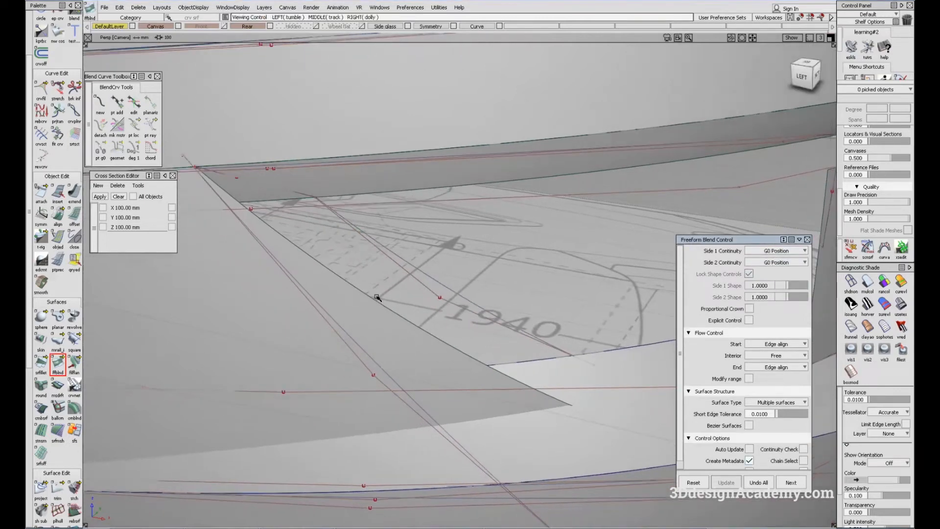
click(418, 271)
alt+shift+right_drag(416, 271, 371, 266)
alt+shift+drag(372, 266, 319, 225)
alt+shift+drag(304, 274, 305, 185)
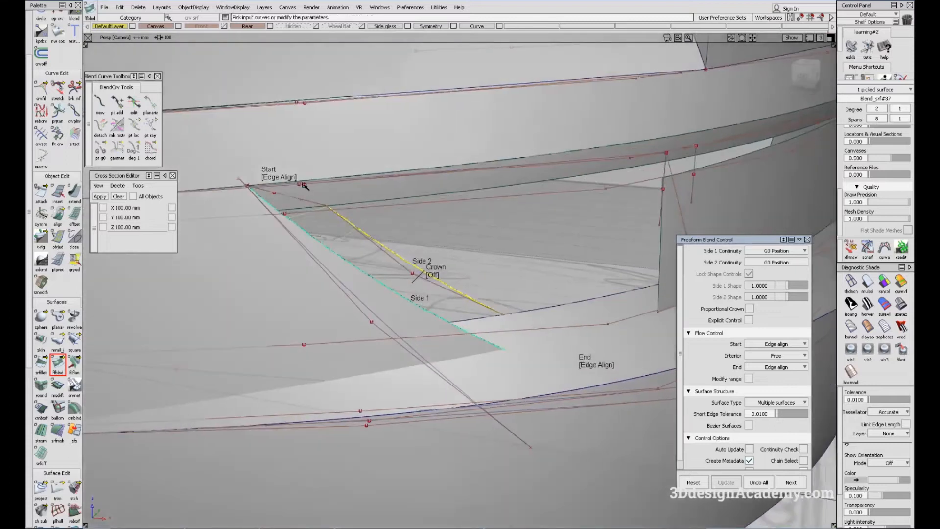
Change the blend's start and end flow control to Default
click(293, 178)
alt+shift+drag(474, 340, 586, 369)
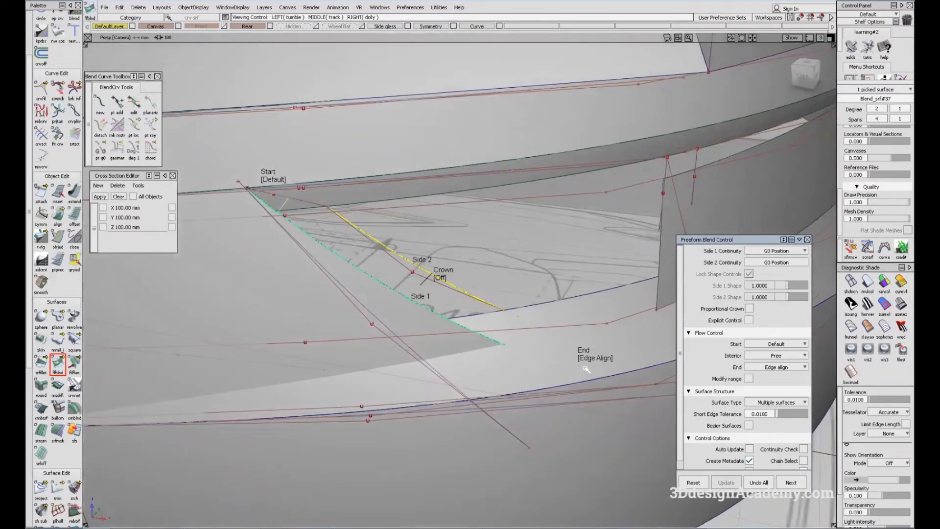
click(599, 360)
alt+shift+drag(422, 274, 323, 284)
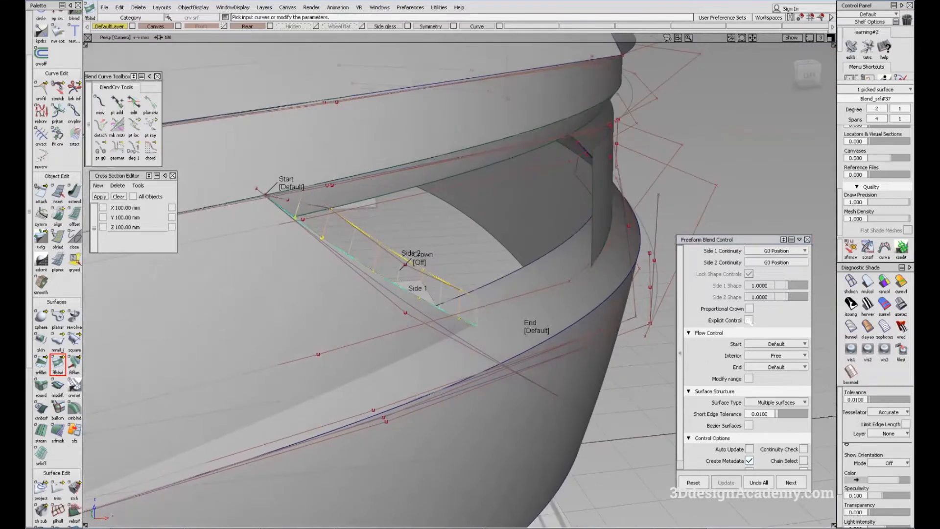
Turn on explicit control with U degree 5 and proportional crown for the blend, and set the crown value to 0.0050
click(748, 321)
alt+shift+drag(435, 272, 419, 278)
click(726, 482)
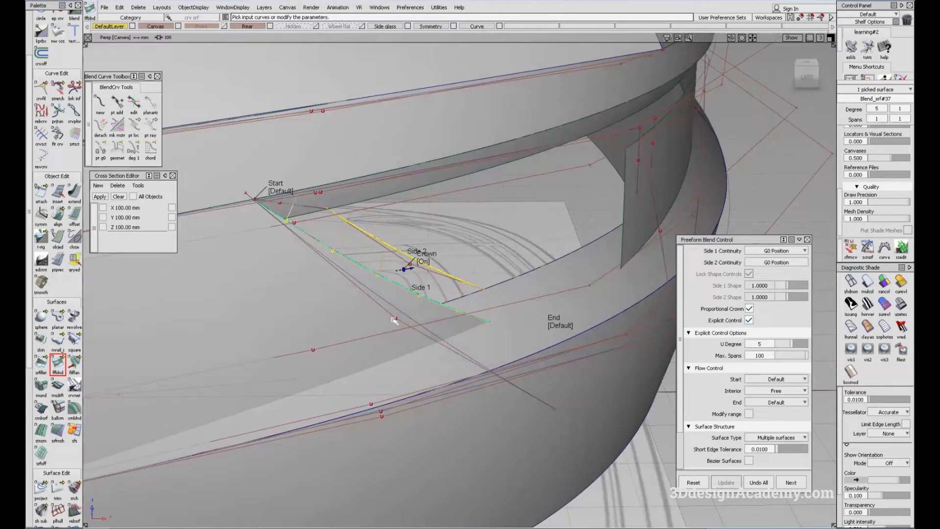
alt+shift+drag(395, 321, 433, 337)
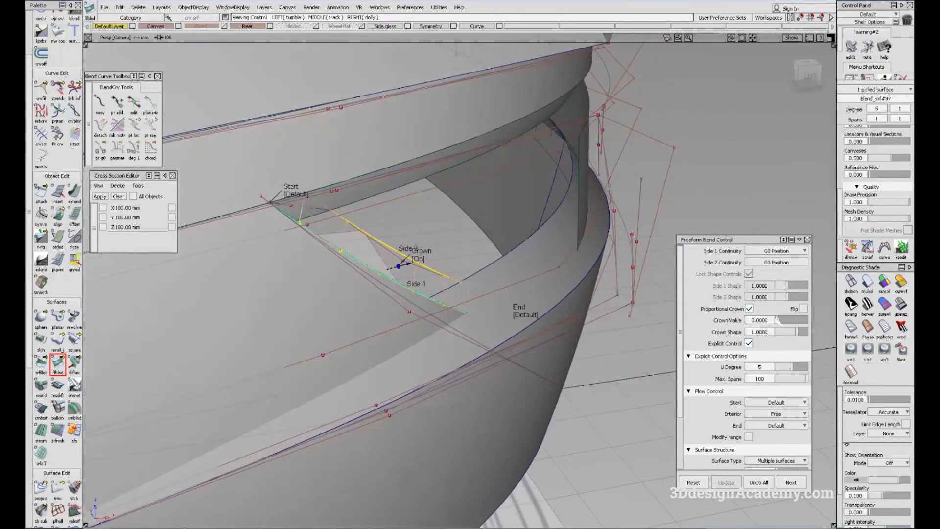
drag(776, 320, 777, 320)
alt+shift+drag(479, 280, 510, 295)
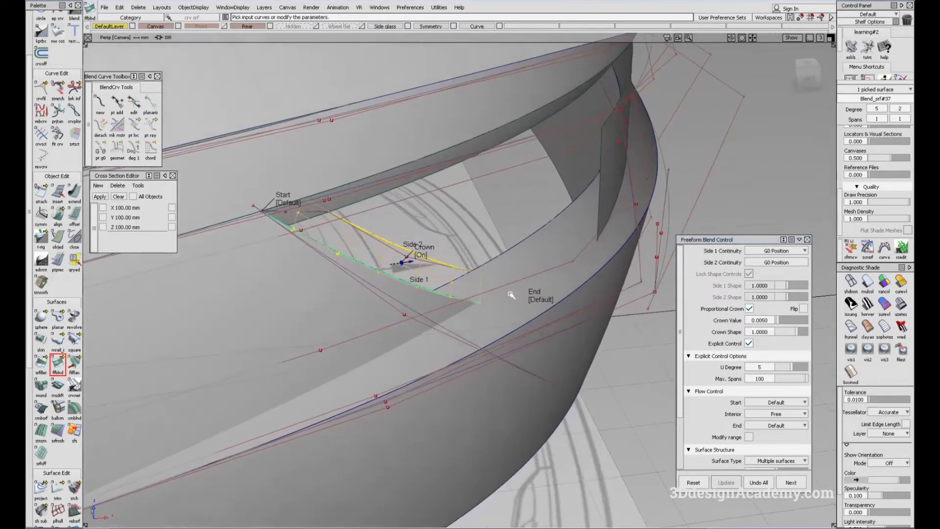
Finish the blend and evaluate the new surface with multi-colour shading and the Showroom reflection map
ctrl+shift+drag(518, 417, 510, 307)
click(866, 283)
alt+shift+drag(588, 363, 507, 381)
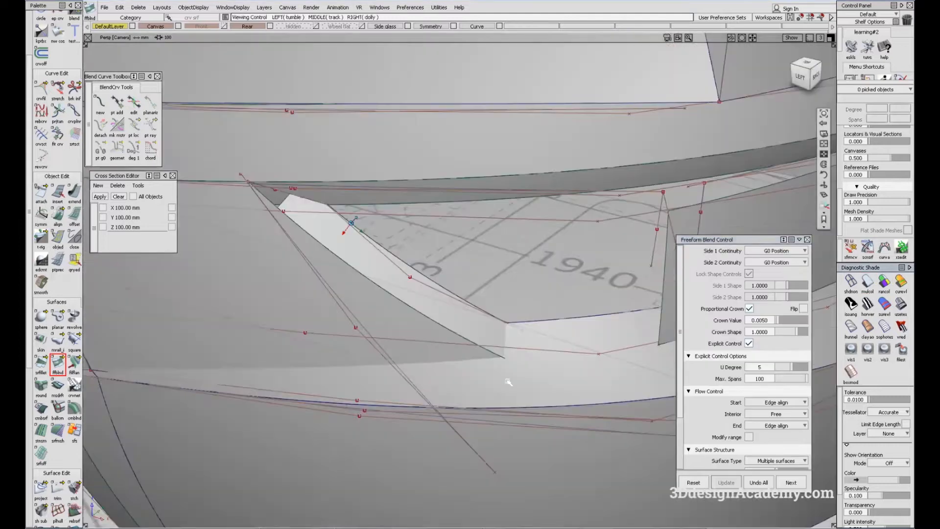
ctrl+shift+right_drag(509, 383, 391, 318)
alt+shift+drag(397, 352, 433, 396)
click(903, 308)
mouse_move(517, 388)
alt+shift+mouse_down()
mouse_move(447, 336)
mouse_move(449, 321)
mouse_move(510, 390)
alt+shift+mouse_up()
ctrl+shift+right_drag(510, 390, 441, 377)
alt+shift+drag(441, 377, 455, 352)
Switch to the photo viewer, examine the car's rear bumper corner at actual size, and return to Alias
ctrl+shift+drag(534, 406, 574, 526)
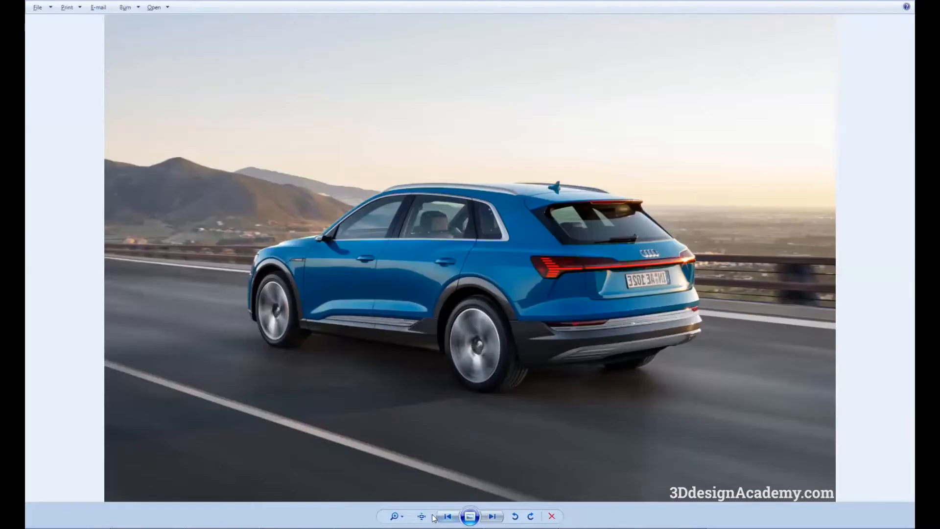
click(421, 516)
drag(314, 390, 516, 280)
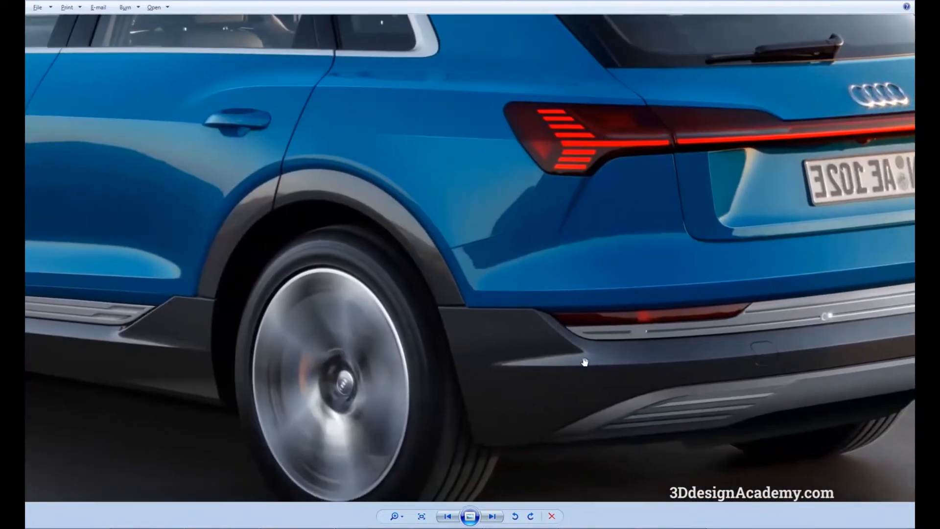
key(alt+Tab)
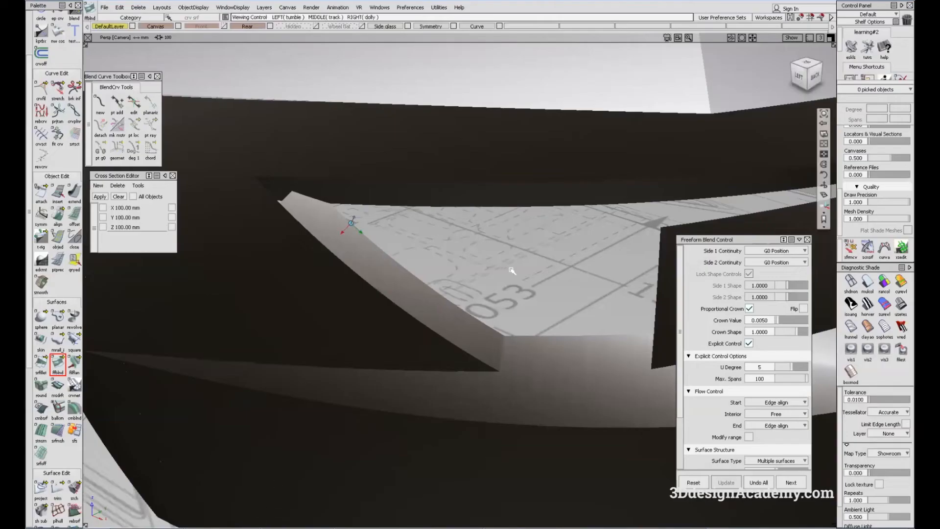
Extend the upper end of the new blend surface past the recess's upper front corner
alt+shift+drag(458, 376, 312, 346)
click(311, 272)
click(74, 191)
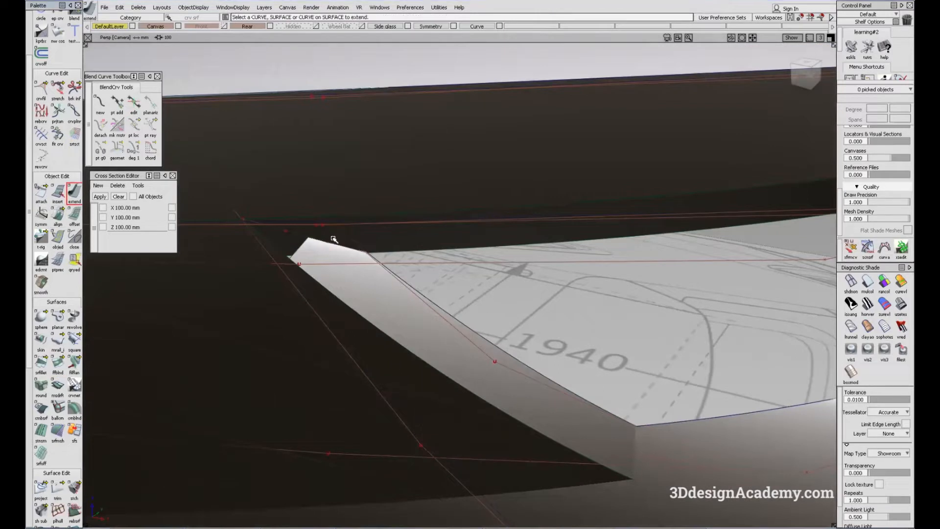
drag(308, 245, 261, 234)
Examine the reflections on the extended blend surface and the adjoining lower recess surface across the bumper
alt+shift+drag(594, 356, 532, 356)
alt+shift+drag(591, 318, 477, 340)
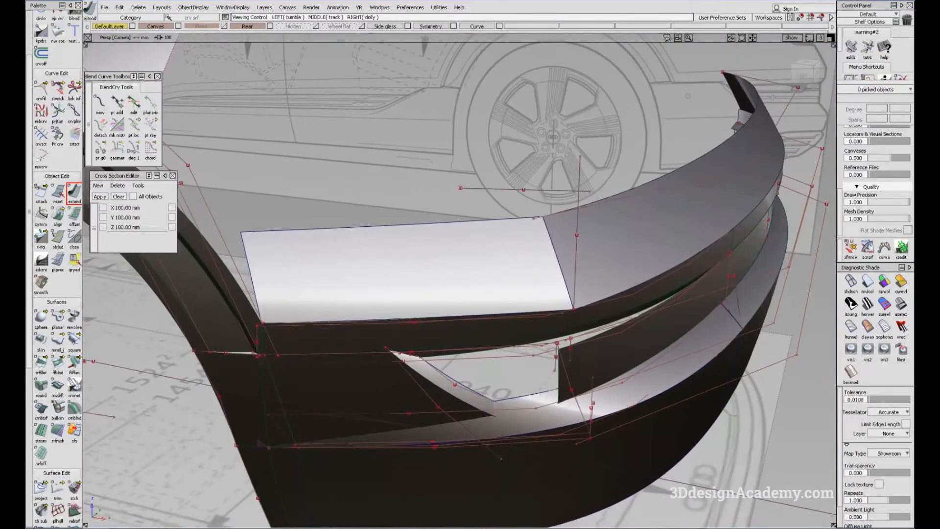
alt+shift+drag(404, 361, 520, 359)
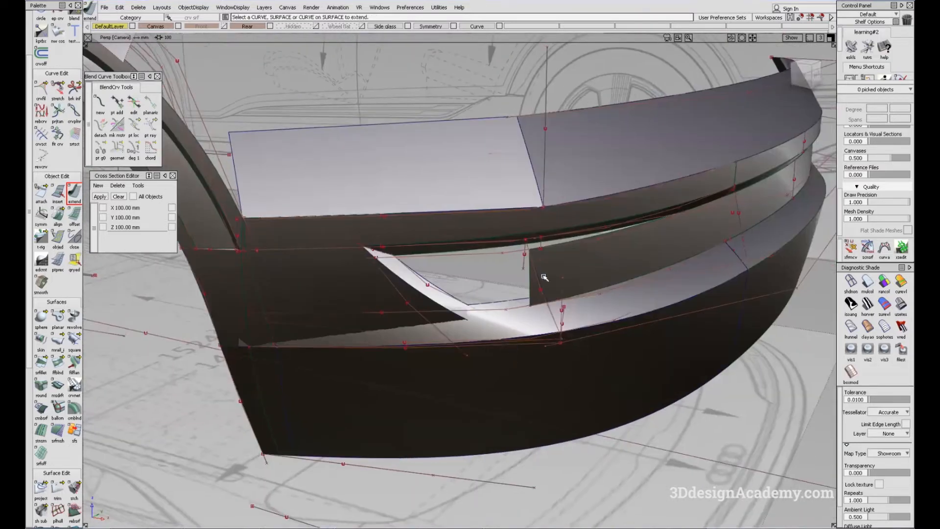
click(493, 330)
alt+shift+drag(493, 331, 539, 372)
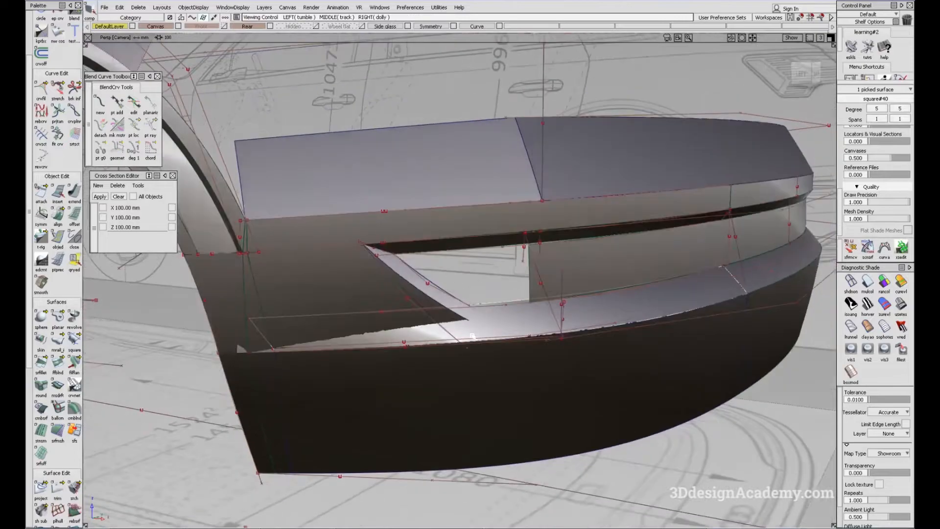
click(613, 462)
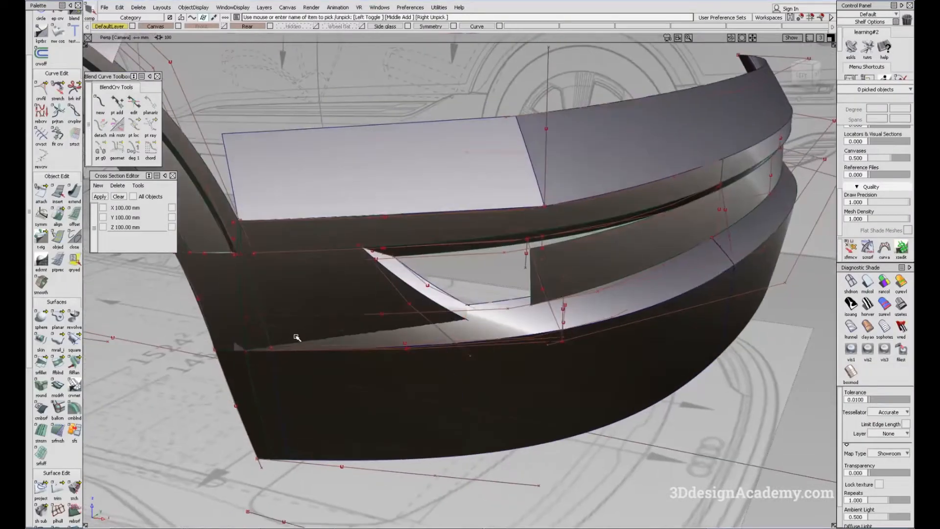
Turn off shading and delete the construction history of the lower bumper surfaces around the recess, including the lower recess surface
alt+shift+drag(273, 339, 411, 346)
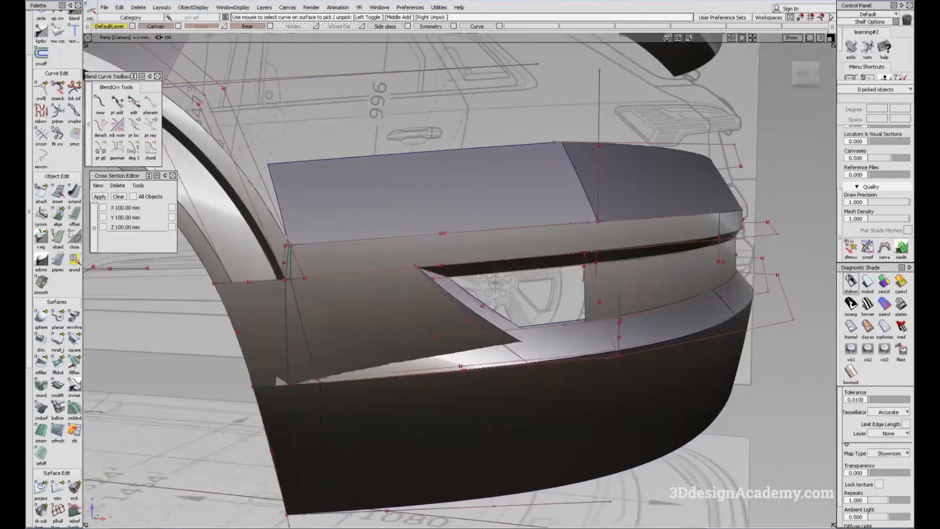
click(850, 282)
click(279, 375)
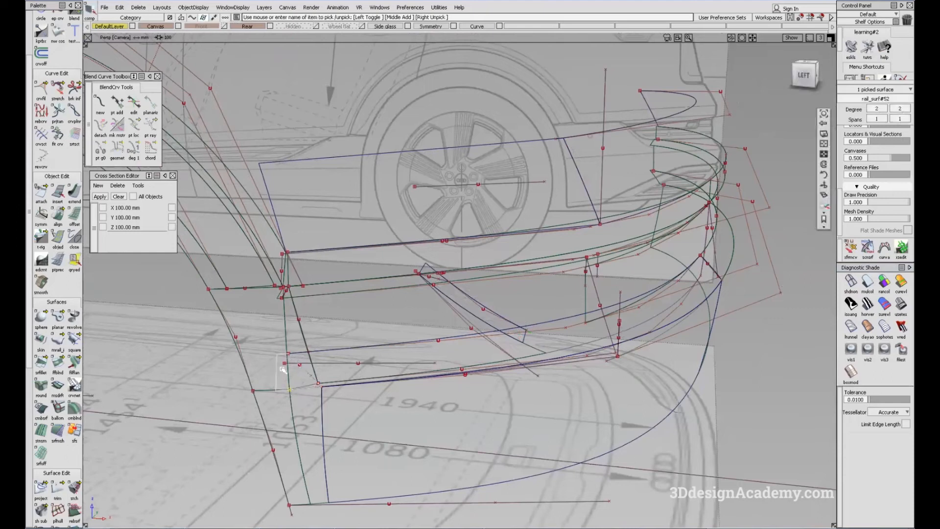
alt+shift+drag(278, 375, 391, 361)
alt+shift+drag(568, 338, 576, 348)
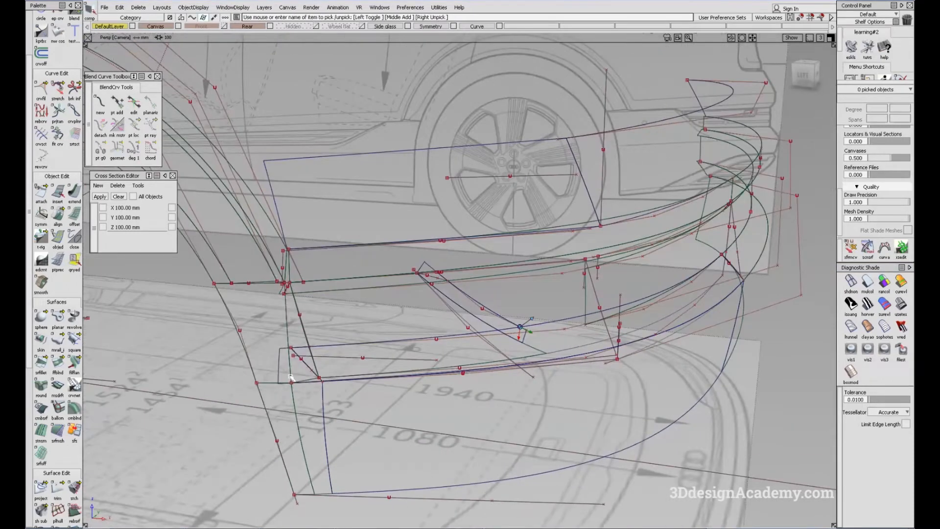
alt+shift+drag(513, 326, 366, 321)
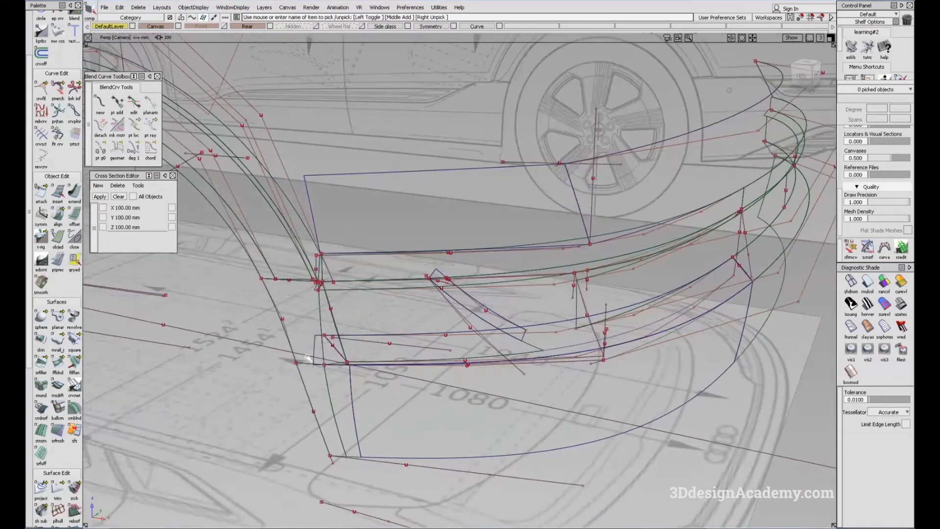
click(256, 319)
drag(256, 319, 613, 419)
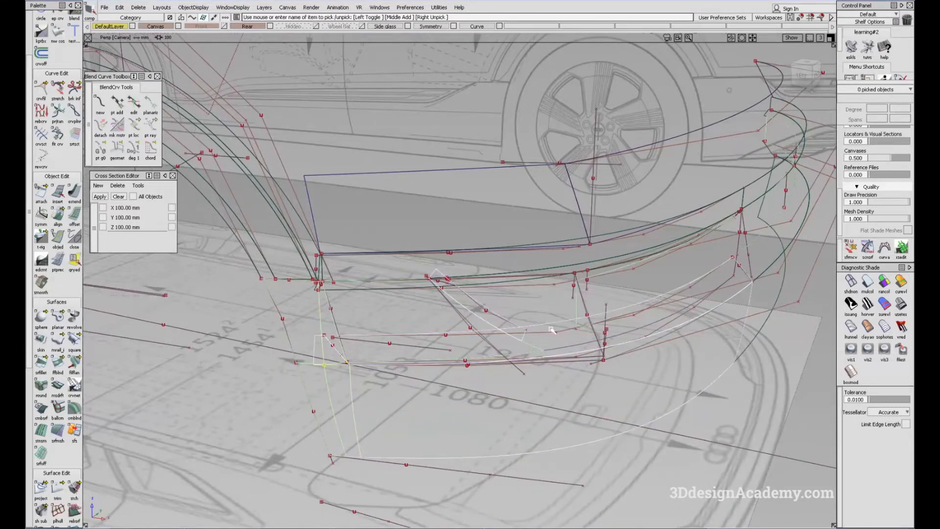
mouse_move(646, 323)
alt+shift+mouse_down()
mouse_move(589, 312)
mouse_move(553, 265)
alt+shift+mouse_up()
click(138, 8)
click(151, 30)
click(394, 295)
alt+shift+drag(395, 294, 346, 344)
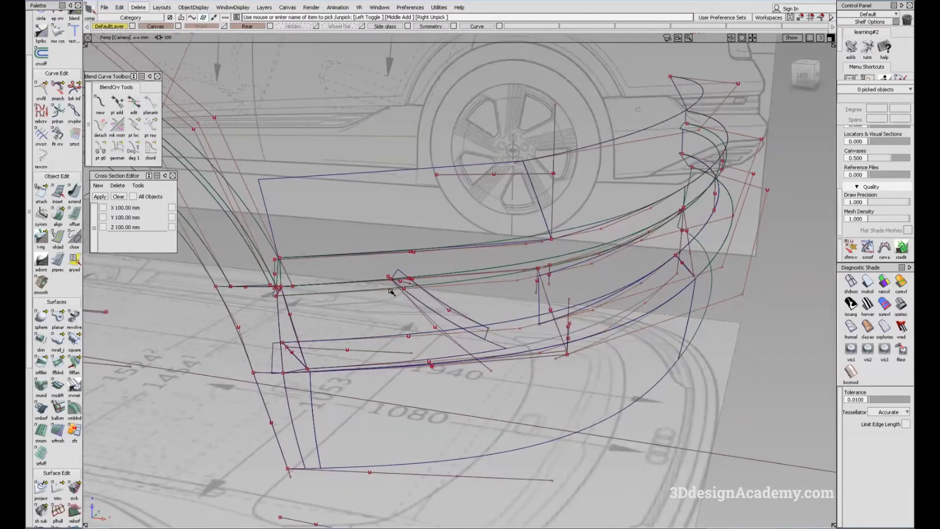
Untrim the lower recess surface at the front end of the rear bumper recess
alt+shift+middle_drag(316, 339, 327, 329)
alt+shift+right_drag(327, 329, 309, 338)
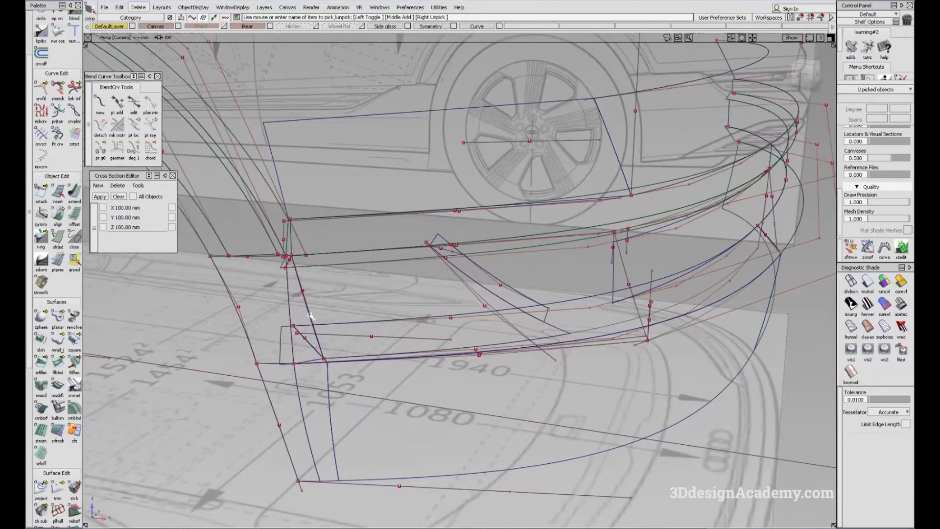
click(279, 351)
ctrl+shift+drag(290, 342, 296, 366)
click(280, 352)
drag(58, 487, 93, 489)
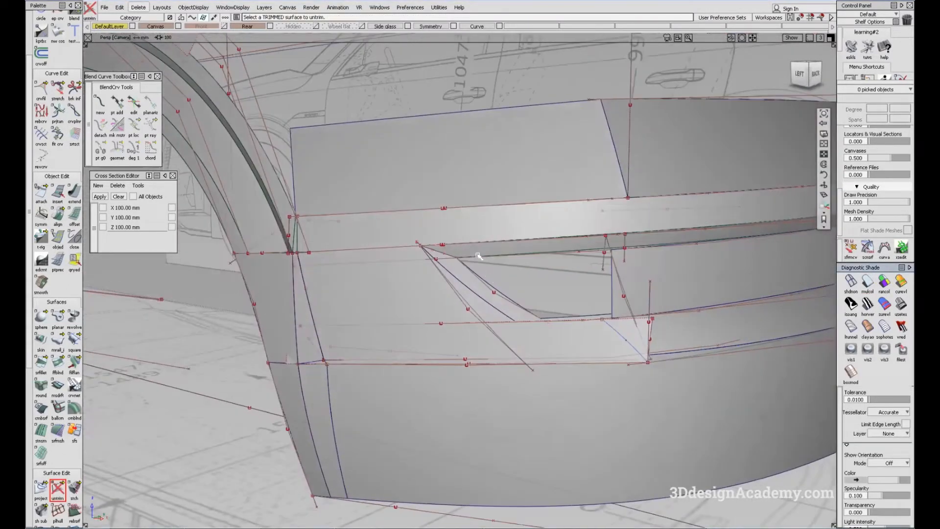
alt+shift+drag(330, 333, 343, 280)
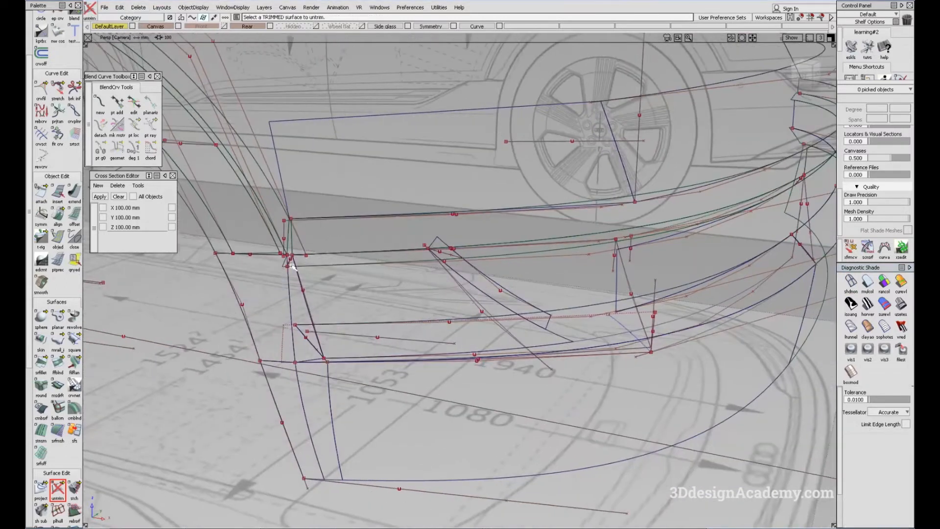
Delete the construction history of the upper recess surface at the front of the bumper
click(284, 276)
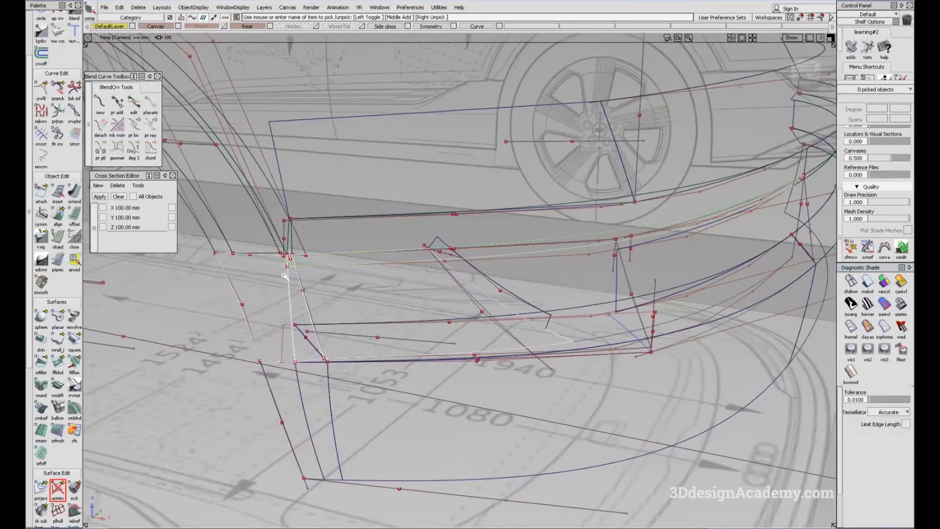
click(121, 7)
mouse_move(139, 8)
click(154, 31)
ctrl+shift+drag(378, 334, 366, 239)
alt+shift+right_drag(293, 240, 330, 235)
ctrl+shift+drag(309, 229, 272, 290)
Untrim the upper recess surface along the top of the bumper recess
click(283, 272)
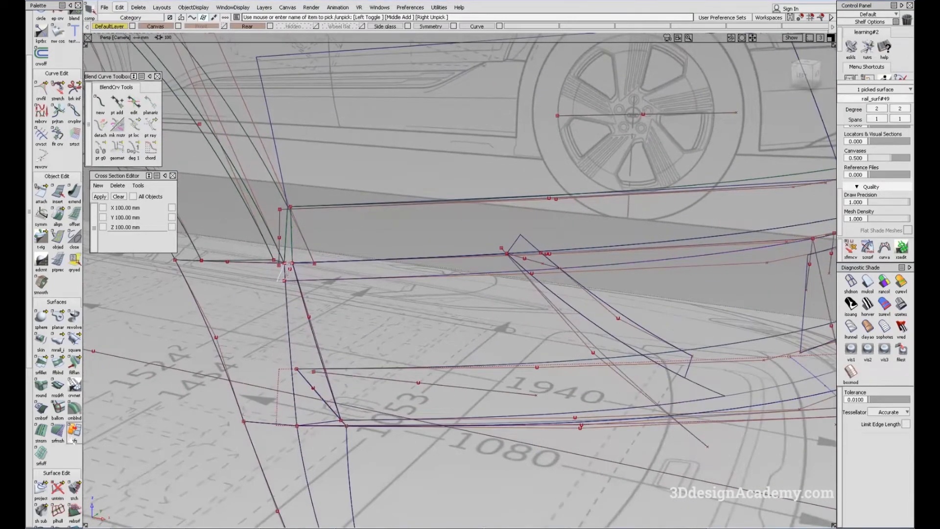
click(54, 485)
alt+shift+middle_drag(445, 302, 427, 320)
ctrl+shift+drag(431, 318, 426, 259)
alt+shift+middle_drag(495, 314, 444, 288)
alt+shift+drag(444, 288, 436, 343)
mouse_move(333, 273)
alt+shift+mouse_down()
mouse_move(317, 279)
mouse_move(279, 367)
alt+shift+mouse_up()
ctrl+shift+drag(271, 384, 205, 279)
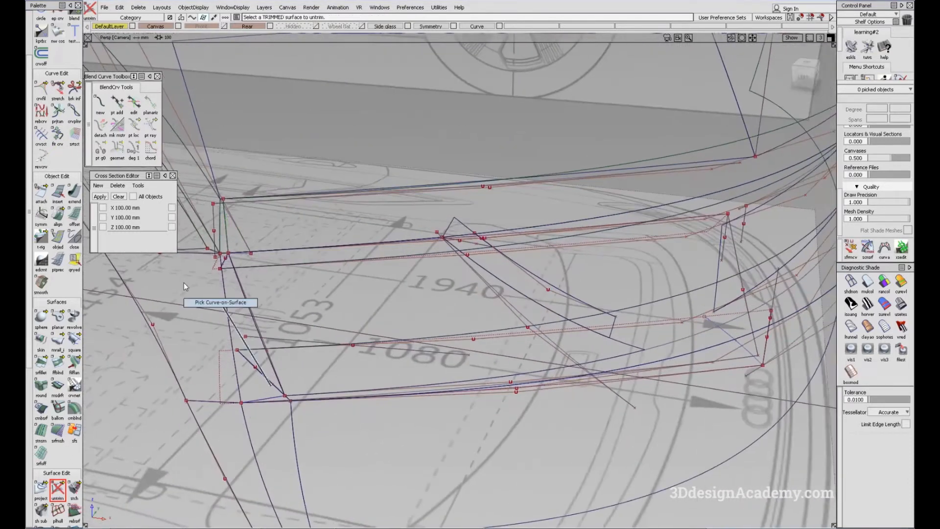
Start a freeform blend from the upper recess surface's inner edge to the lower recess surface's inner edge with G0 Position continuity
double_click(58, 364)
alt+shift+drag(184, 313, 285, 271)
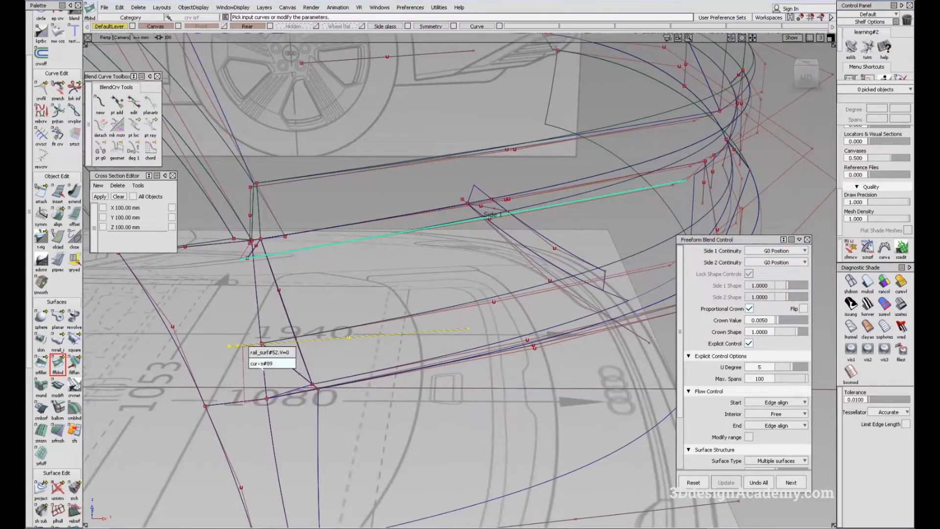
click(248, 347)
Set the blend's start and end flow control to Default and flip its crown direction
alt+shift+drag(439, 267, 481, 242)
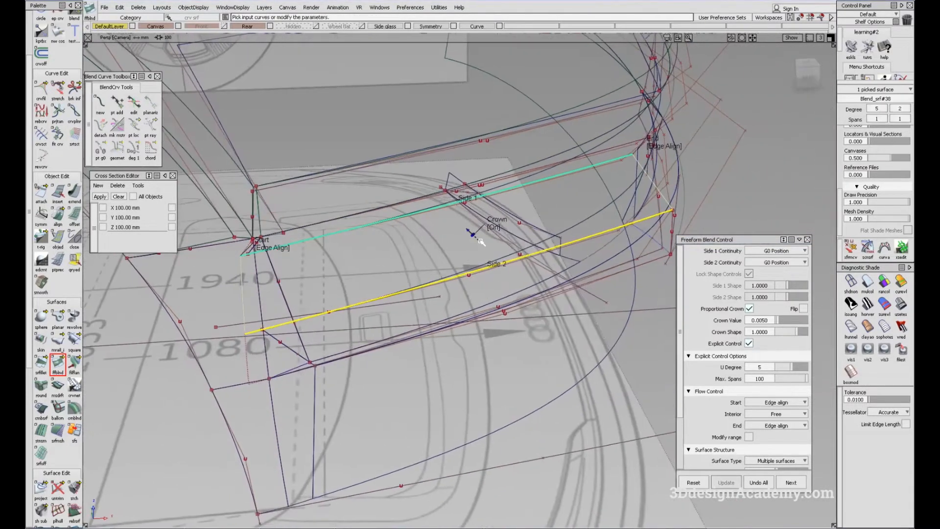
mouse_move(613, 202)
alt+shift+mouse_down()
mouse_move(653, 171)
mouse_move(356, 250)
alt+shift+mouse_up()
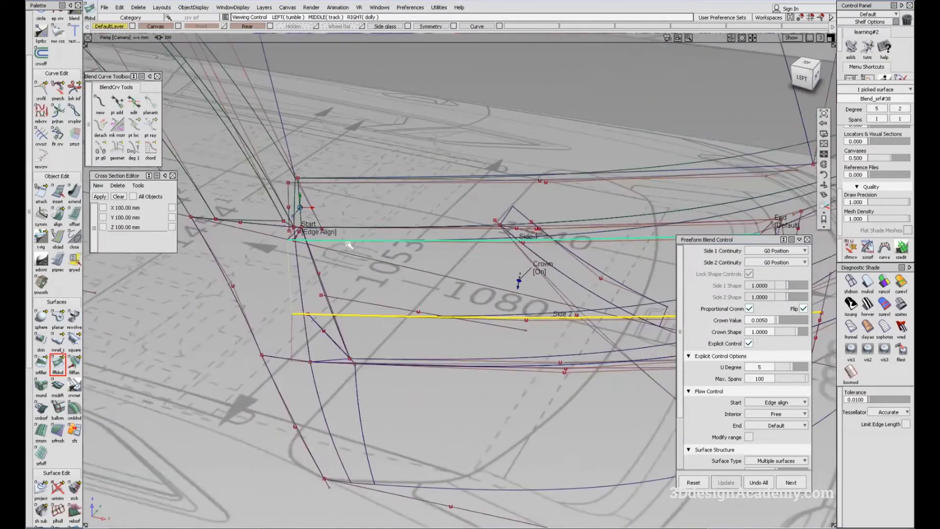
alt+shift+drag(326, 247, 377, 224)
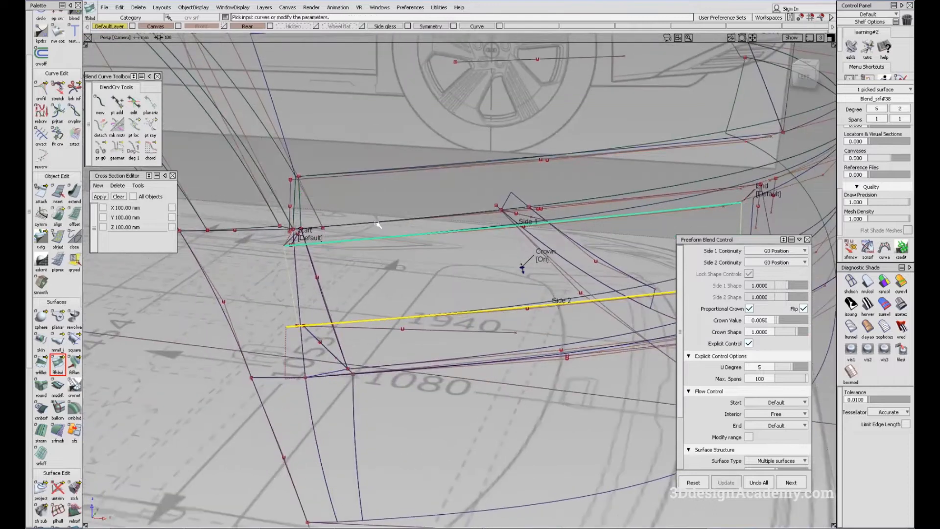
alt+shift+drag(317, 289, 499, 296)
Apply multi-colour shading and examine how the new blend lines up with the long back wall surface around the bumper corner
click(867, 281)
mouse_move(575, 292)
alt+shift+mouse_down()
mouse_move(519, 306)
mouse_move(311, 302)
mouse_move(489, 300)
mouse_move(612, 312)
mouse_move(518, 301)
mouse_move(610, 283)
mouse_move(589, 265)
alt+shift+mouse_up()
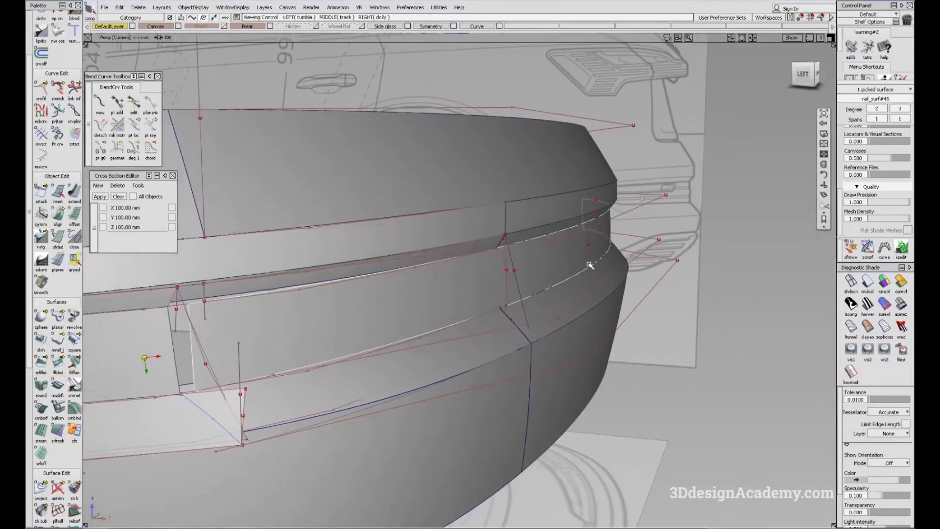
alt+shift+click(590, 247)
alt+shift+right_drag(590, 247, 382, 318)
alt+shift+drag(382, 317, 395, 317)
click(405, 269)
alt+shift+click(405, 267)
alt+shift+right_drag(404, 267, 445, 267)
alt+shift+drag(446, 267, 429, 278)
Try a crown value of 0.0100 on the freeform blend surface
double_click(430, 281)
alt+shift+drag(361, 307, 597, 323)
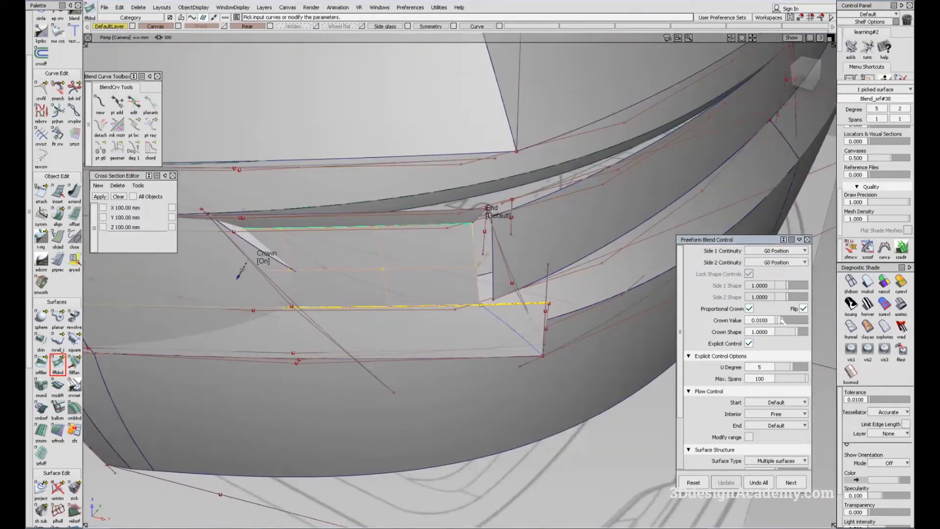
alt+shift+drag(441, 290, 778, 321)
alt+shift+drag(437, 308, 487, 273)
alt+shift+middle_drag(487, 273, 493, 324)
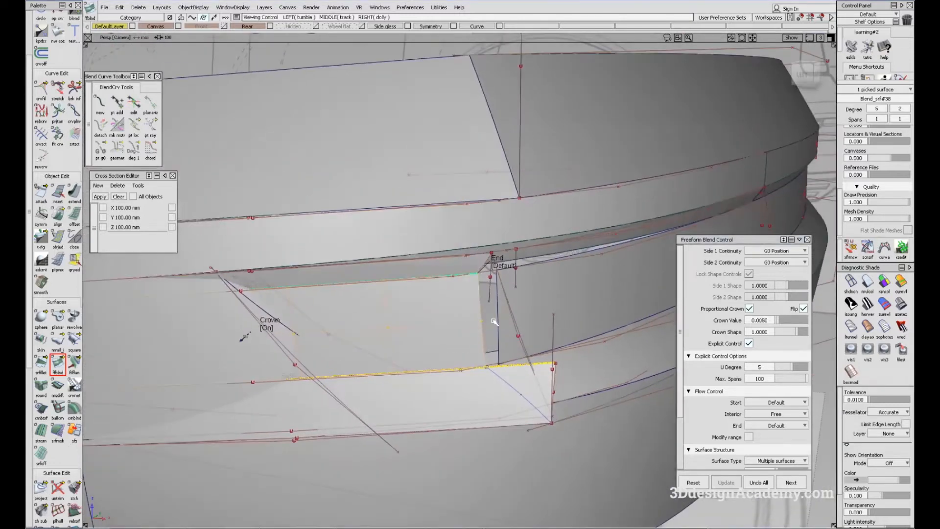
Examine the blend's rear end where it overlaps the back wall surface, and its front end inside the recess
ctrl+shift+drag(484, 333, 484, 329)
ctrl+shift+drag(561, 214, 431, 309)
ctrl+shift+drag(424, 388, 288, 178)
mouse_move(483, 320)
mouse_down()
mouse_move(510, 321)
mouse_move(474, 337)
mouse_move(509, 358)
mouse_up()
click(504, 316)
ctrl+shift+drag(509, 358, 494, 289)
mouse_move(527, 252)
ctrl+shift+mouse_down()
mouse_move(581, 281)
mouse_move(509, 314)
ctrl+shift+mouse_up()
alt+shift+right_drag(582, 298, 551, 302)
alt+shift+drag(552, 302, 479, 289)
ctrl+shift+drag(516, 341, 505, 303)
alt+shift+right_drag(509, 310, 554, 304)
alt+shift+drag(553, 305, 521, 304)
click(640, 288)
mouse_move(632, 289)
alt+shift+mouse_down()
mouse_move(544, 315)
mouse_move(431, 323)
mouse_move(460, 340)
alt+shift+mouse_up()
mouse_move(439, 367)
ctrl+shift+mouse_down()
mouse_move(441, 316)
mouse_move(430, 382)
ctrl+shift+mouse_up()
click(435, 324)
ctrl+shift+drag(403, 348, 398, 306)
alt+shift+drag(362, 337, 386, 425)
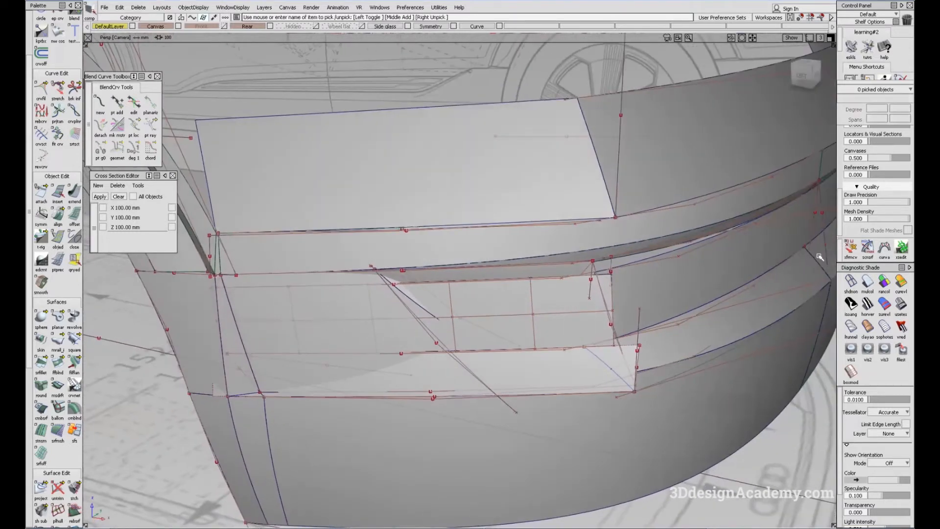
Turn off shading and trim the lower recess surface at its front end
click(848, 279)
alt+shift+middle_drag(289, 374, 323, 345)
ctrl+shift+drag(250, 409, 210, 304)
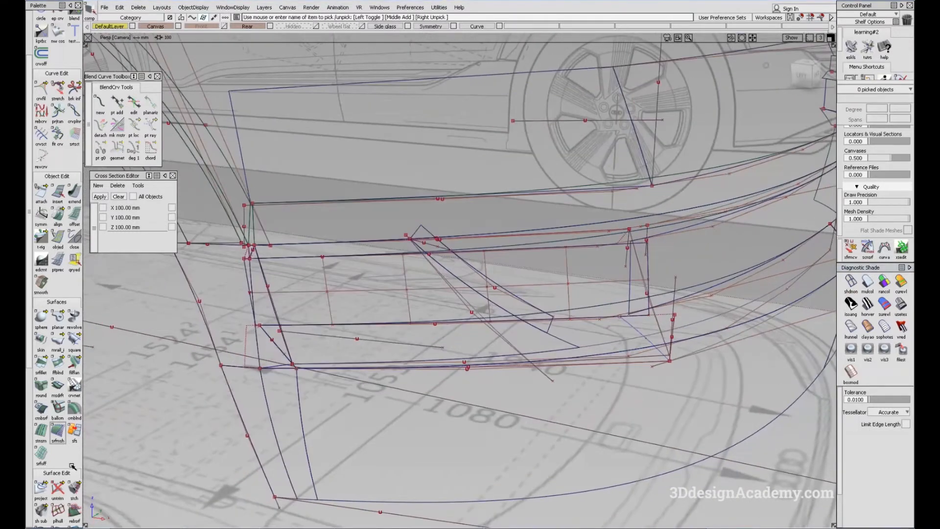
drag(58, 489, 76, 488)
alt+shift+drag(239, 291, 267, 272)
click(246, 333)
scroll(265, 277, up, 3)
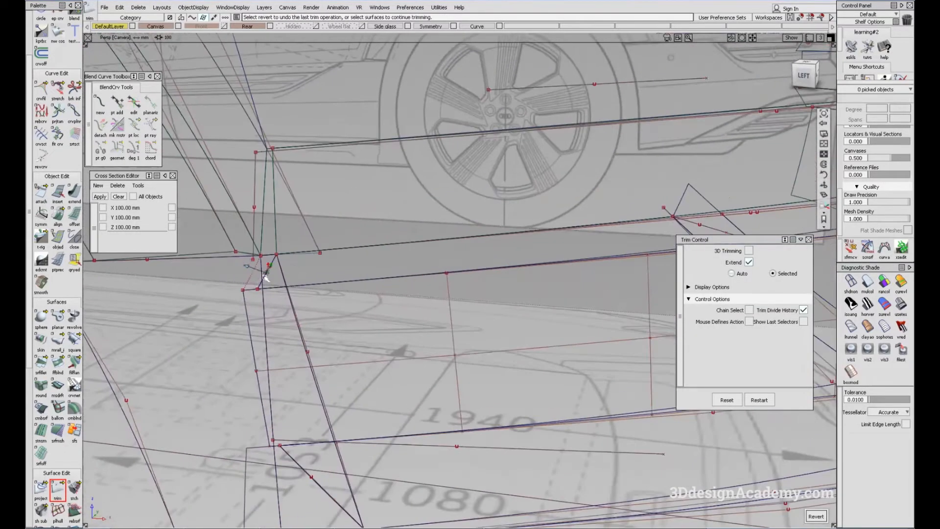
ctrl+shift+drag(364, 331, 369, 309)
Isolate the blend, back wall, upper recess and lower recess surfaces, hiding everything else, and apply multi-colour shading
click(294, 279)
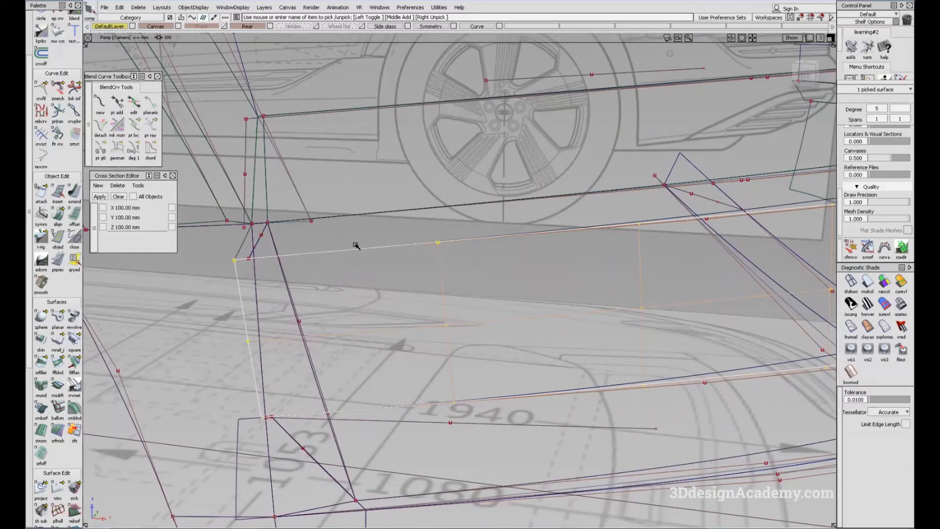
alt+shift+drag(357, 245, 600, 247)
click(571, 214)
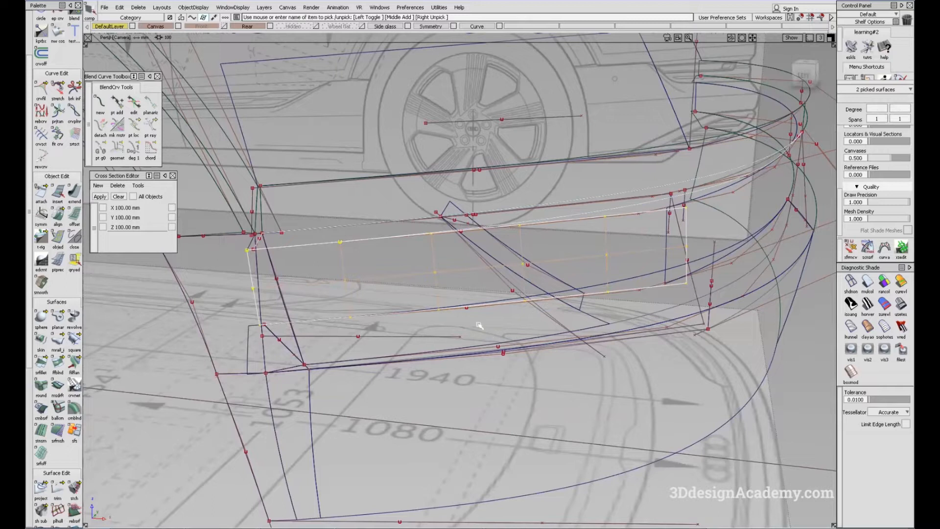
alt+shift+drag(657, 313, 644, 279)
click(674, 289)
alt+shift+middle_drag(673, 288, 504, 316)
alt+shift+drag(503, 316, 585, 195)
click(593, 306)
click(614, 280)
click(199, 6)
click(210, 63)
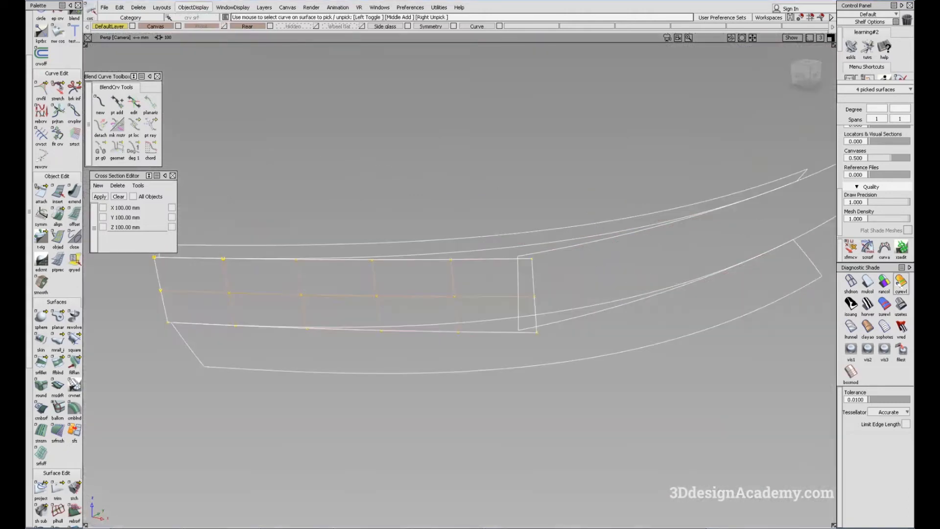
click(868, 281)
Draw an edit point curve across the rear end of the recess, from the upper recess surface's corner to the lower one's
alt+shift+drag(621, 282, 434, 305)
mouse_move(433, 306)
alt+shift+middle_down()
mouse_move(310, 325)
mouse_move(318, 312)
alt+shift+middle_up()
alt+shift+drag(318, 312, 387, 294)
alt+shift+middle_drag(386, 294, 212, 332)
alt+shift+drag(420, 309, 321, 381)
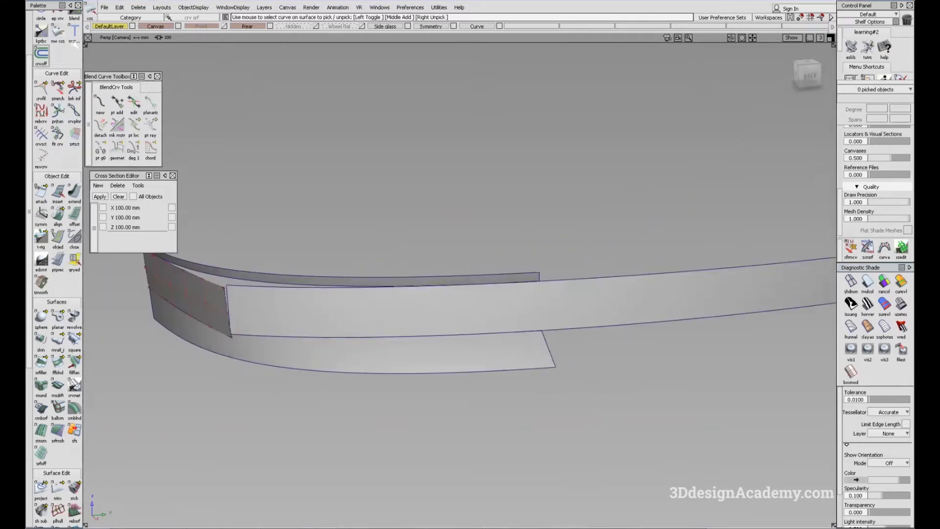
scroll(57, 73, up, 3)
click(57, 78)
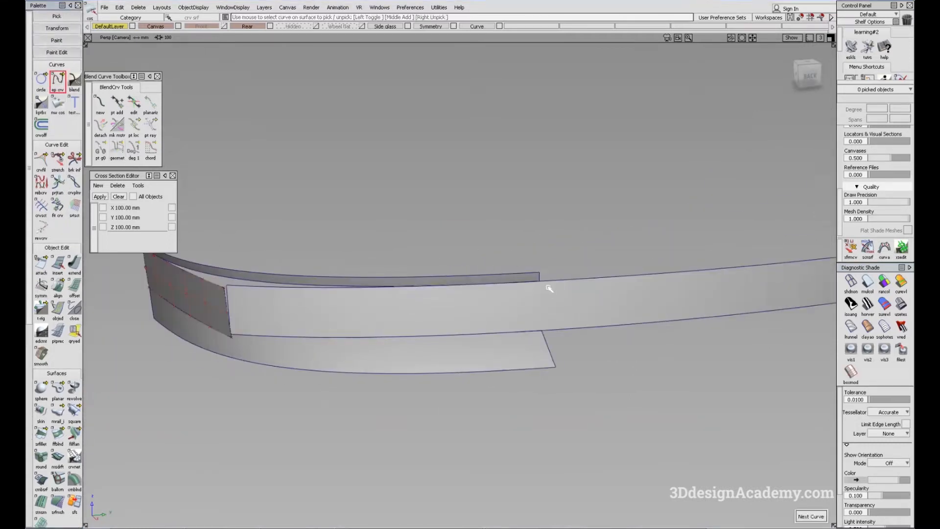
click(539, 277)
alt+shift+drag(350, 321, 460, 318)
Draw an edit point curve across the front end of the recess between the upper and lower recess surfaces
alt+shift+middle_drag(460, 318, 827, 264)
alt+shift+click(471, 250)
alt+shift+right_drag(486, 243, 463, 284)
mouse_move(462, 284)
ctrl+shift+mouse_down()
mouse_move(451, 219)
mouse_move(553, 294)
ctrl+shift+mouse_up()
alt+shift+right_drag(554, 294, 443, 240)
scroll(48, 490, down, 2)
scroll(49, 489, down, 1)
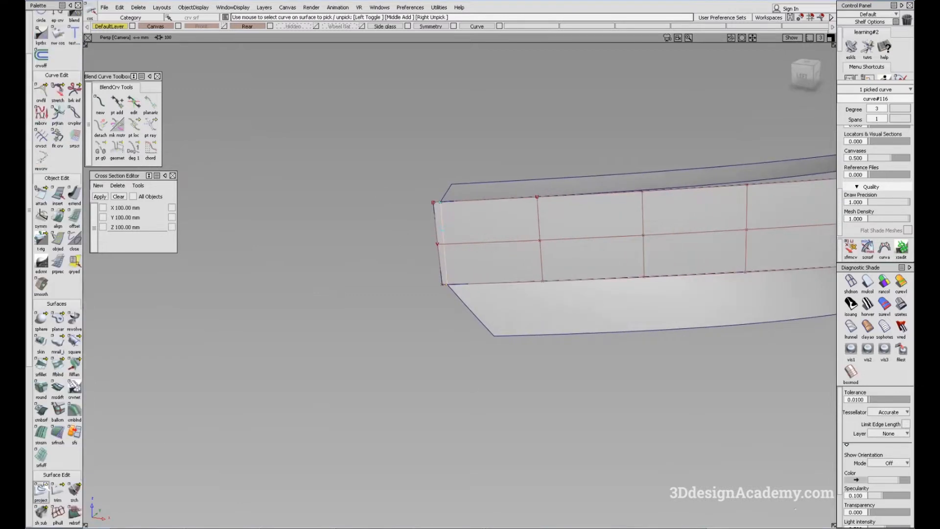
Project the rear edit point curve onto the long back wall surface
double_click(41, 488)
alt+shift+middle_drag(591, 238, 133, 316)
alt+shift+middle_drag(659, 274, 421, 309)
alt+shift+drag(421, 309, 491, 304)
click(552, 272)
ctrl+shift+drag(513, 261, 587, 318)
alt+shift+right_drag(587, 317, 433, 310)
alt+shift+middle_drag(433, 310, 495, 315)
ctrl+shift+drag(303, 260, 587, 412)
Trim the back wall surface along the projected curve at the rear ends of the upper and lower recess surfaces
click(58, 488)
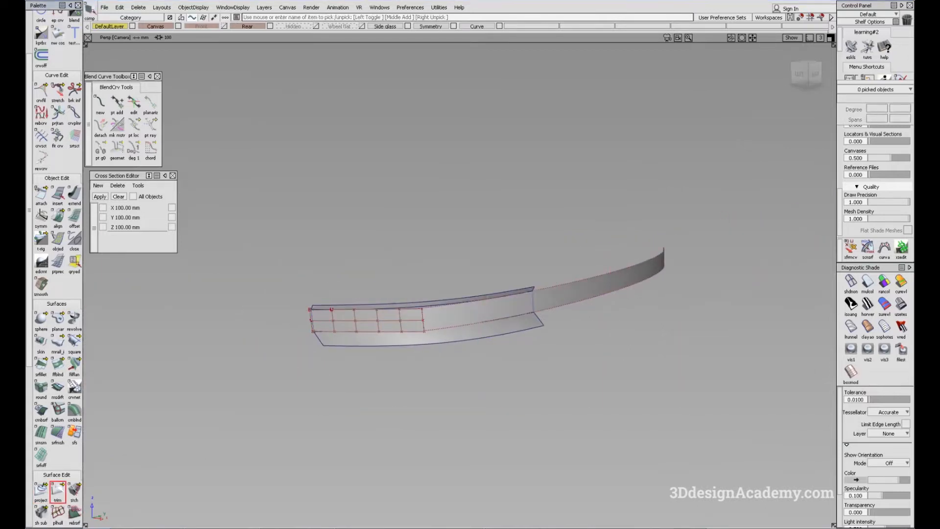
click(548, 302)
alt+shift+click(349, 334)
mouse_move(349, 334)
alt+shift+right_down()
mouse_move(325, 297)
mouse_move(371, 312)
mouse_move(375, 303)
alt+shift+right_up()
click(241, 296)
key(space)
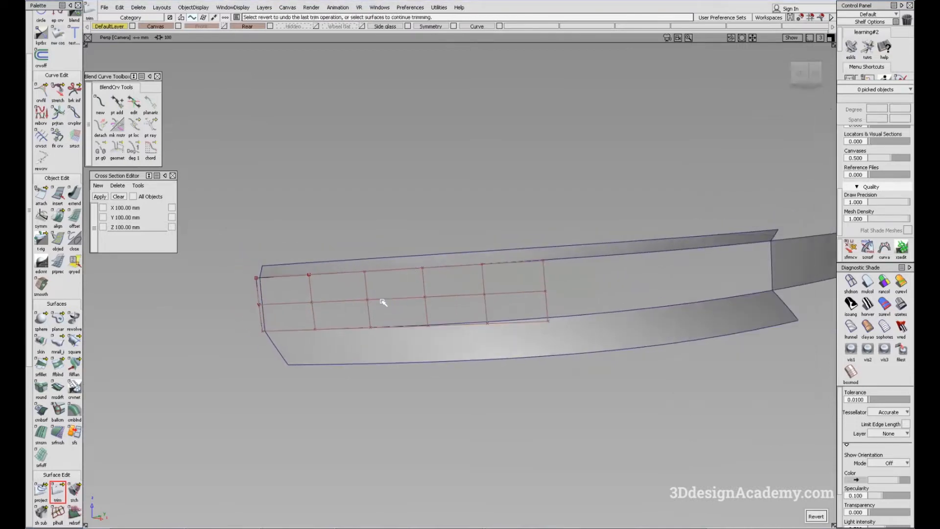
Remove the freeform blend surface from between the upper and lower recess surfaces
ctrl+shift+drag(382, 302, 386, 334)
ctrl+shift+drag(248, 288, 279, 293)
alt+shift+right_drag(636, 298, 632, 362)
alt+shift+drag(631, 362, 601, 401)
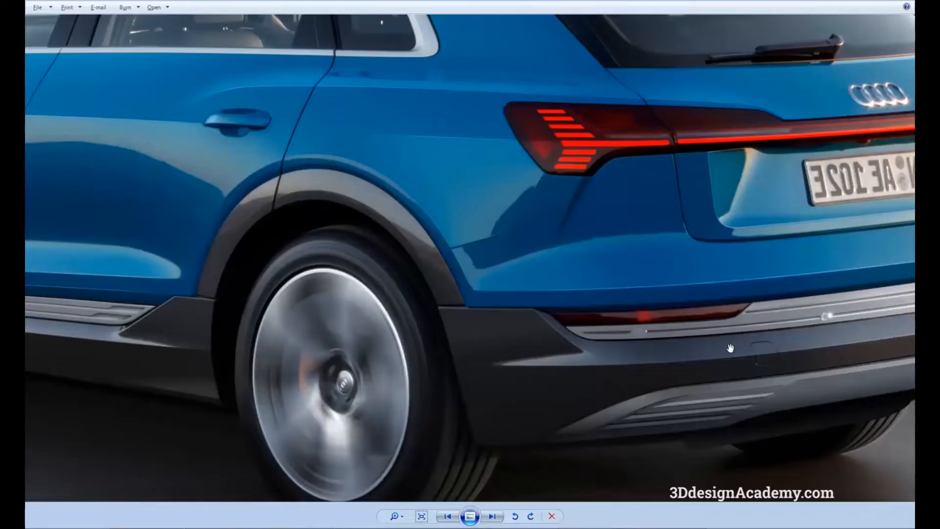
Switch to the photo viewer, examine the rear bumper recess in the reference photo, and return to Alias to examine the isolated surfaces
drag(753, 334, 683, 339)
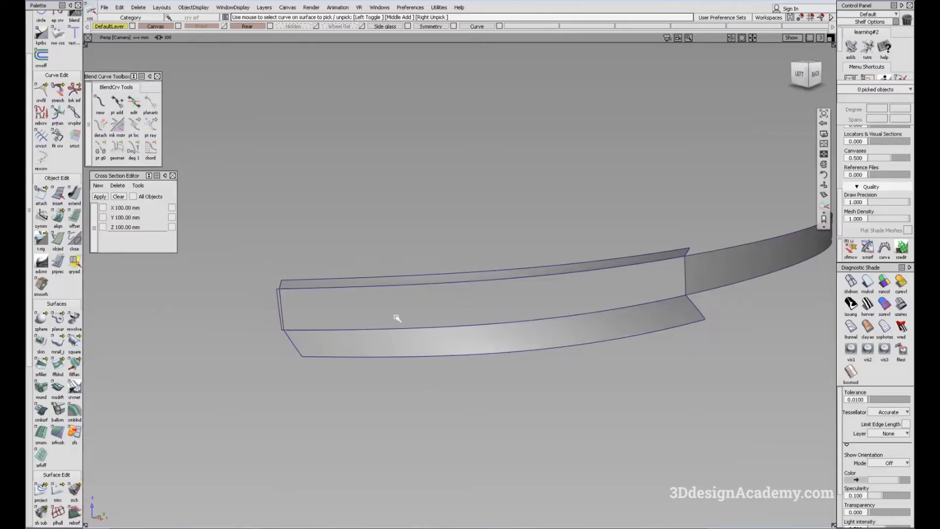
alt+shift+drag(392, 315, 289, 298)
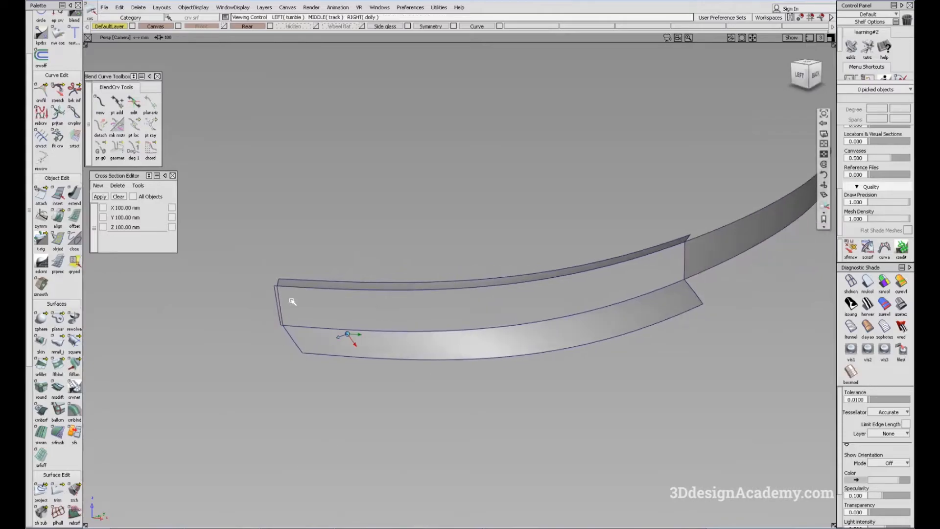
alt+shift+drag(387, 314, 494, 274)
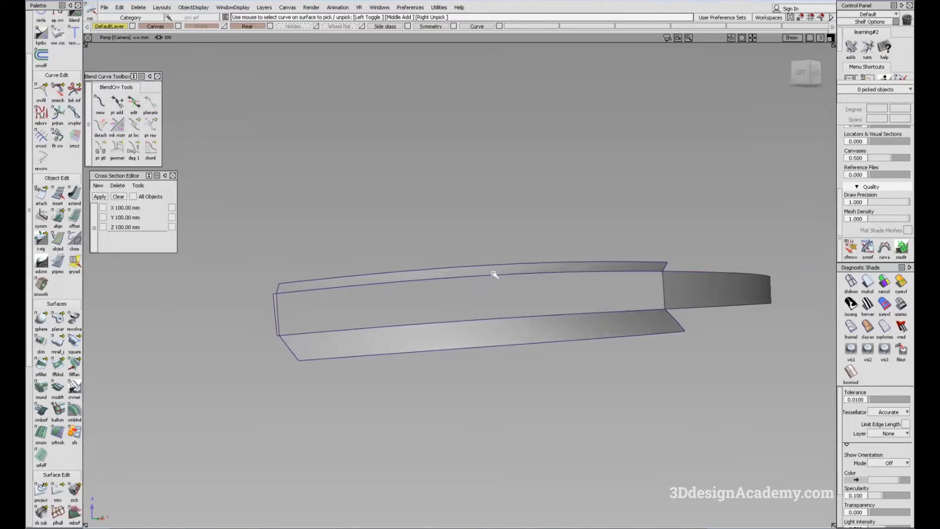
alt+shift+drag(447, 298, 416, 365)
ctrl+shift+drag(356, 415, 205, 261)
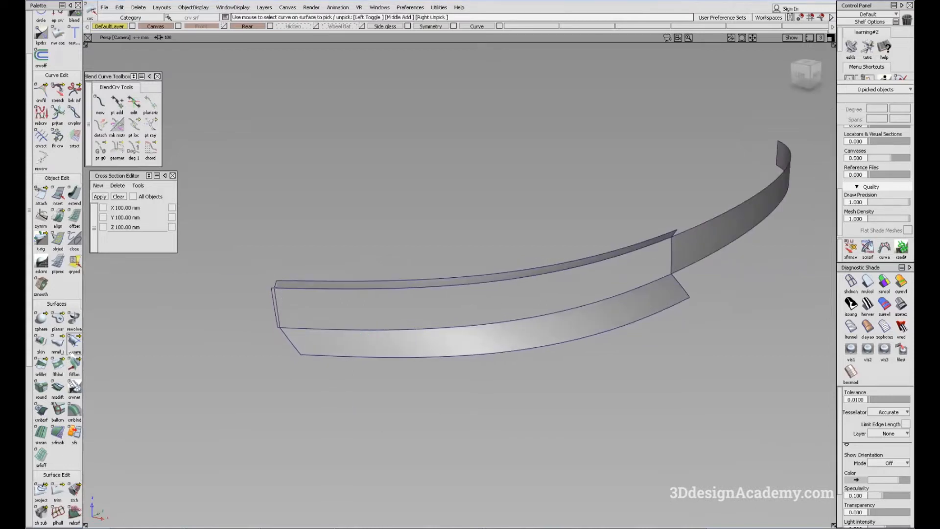
Build a Square surface across the back wall gap from its four boundaries, with G2 curvature at both ends and U degree 2
alt+shift+drag(326, 301, 265, 299)
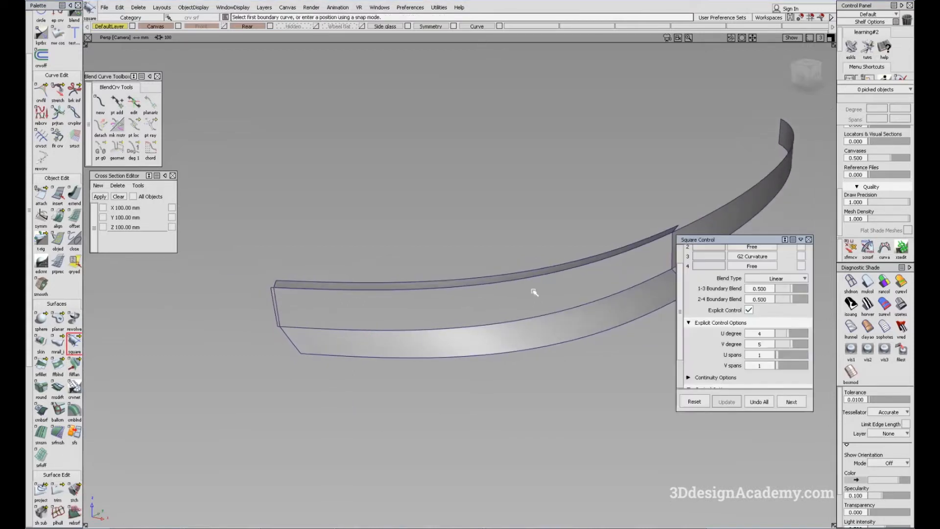
click(275, 301)
click(394, 291)
click(429, 330)
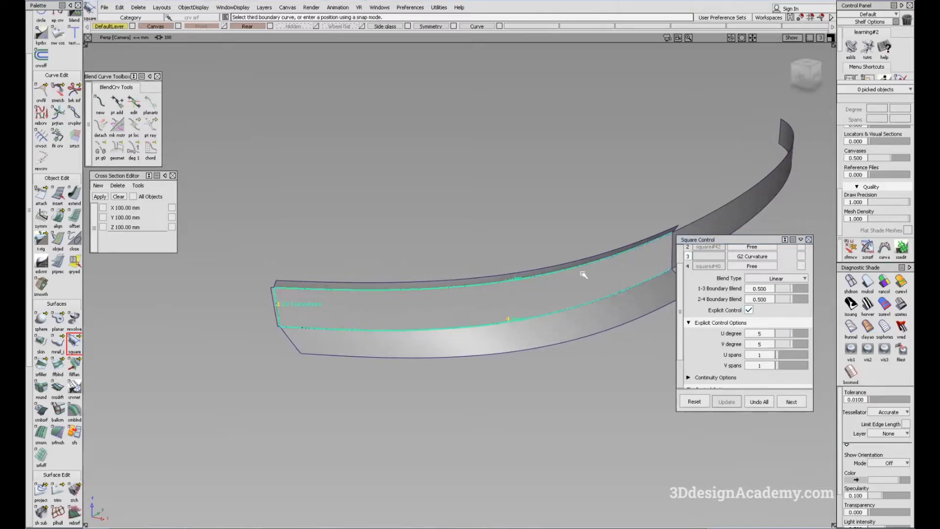
alt+shift+middle_drag(675, 240, 612, 251)
click(619, 261)
alt+shift+drag(510, 307, 500, 292)
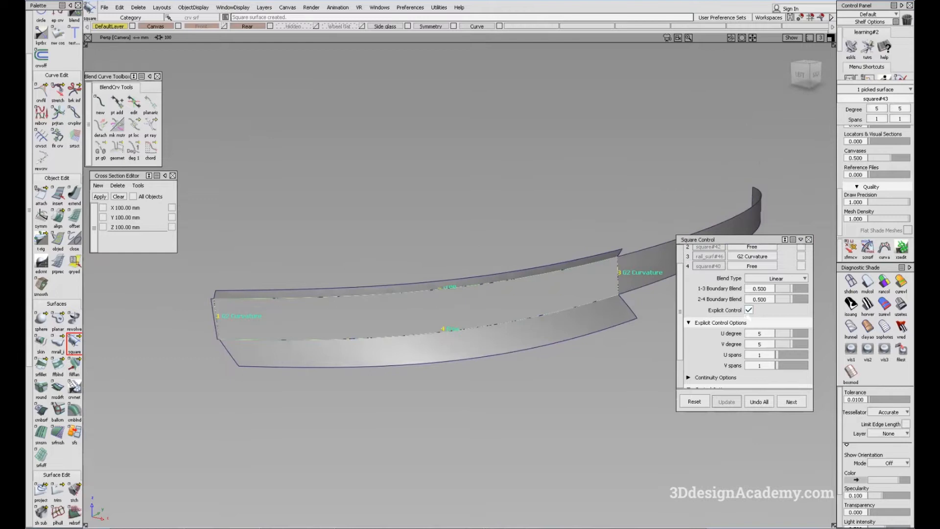
drag(788, 338, 787, 334)
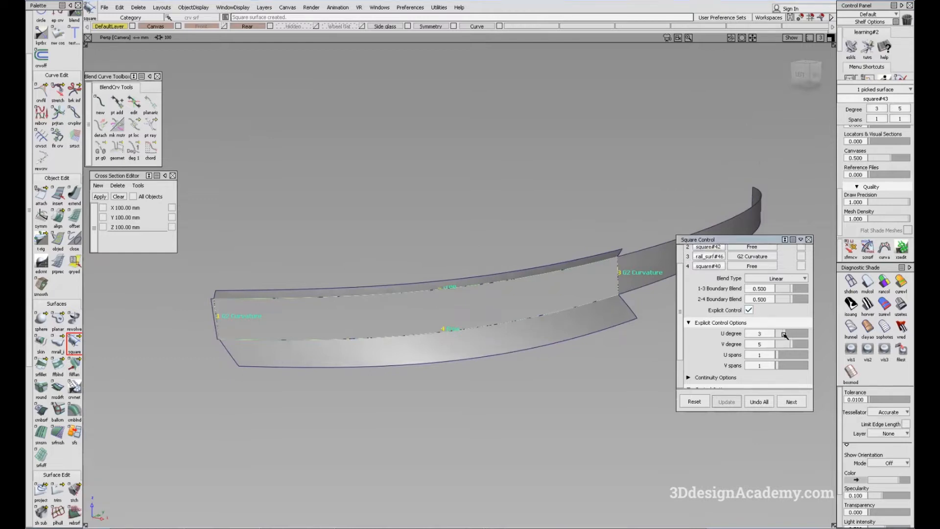
alt+shift+drag(407, 332, 429, 360)
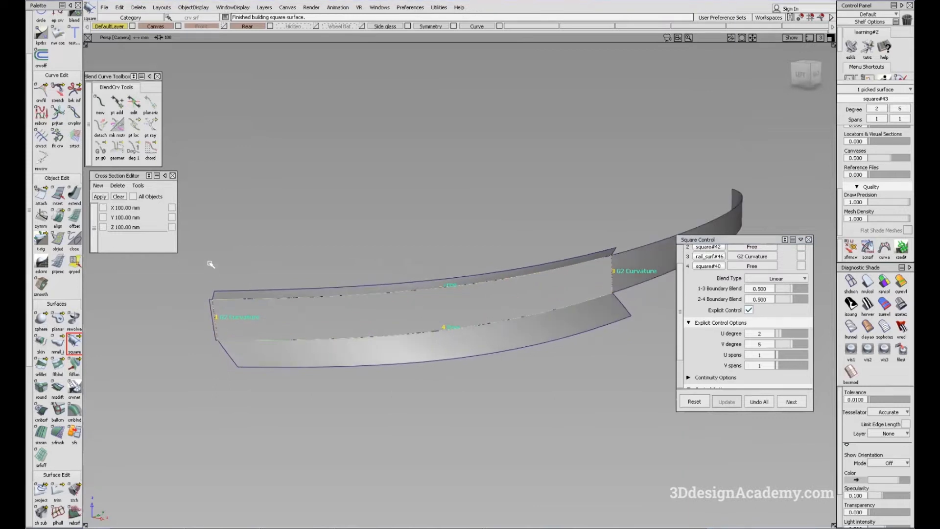
Select all five visible recess surfaces and delete their construction history
ctrl+shift+drag(269, 299, 259, 221)
ctrl+shift+drag(258, 218, 186, 269)
drag(631, 398, 144, 80)
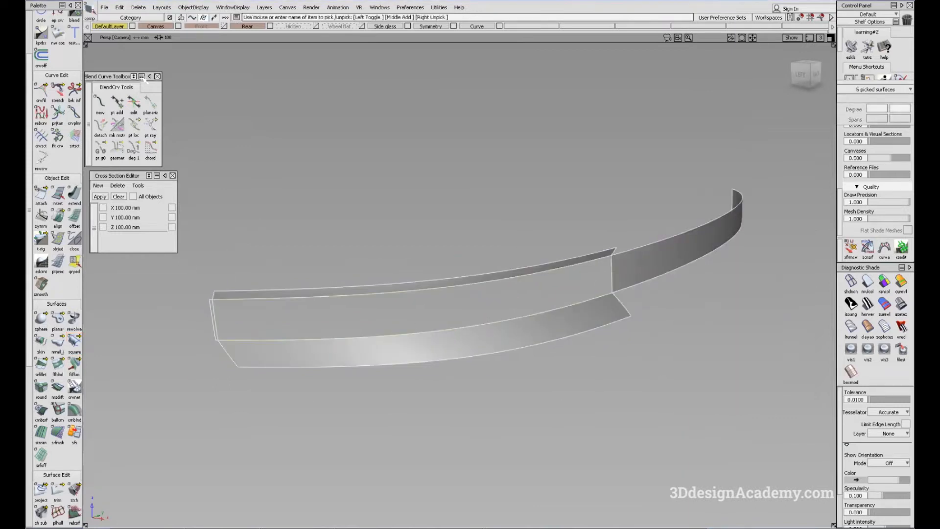
click(138, 6)
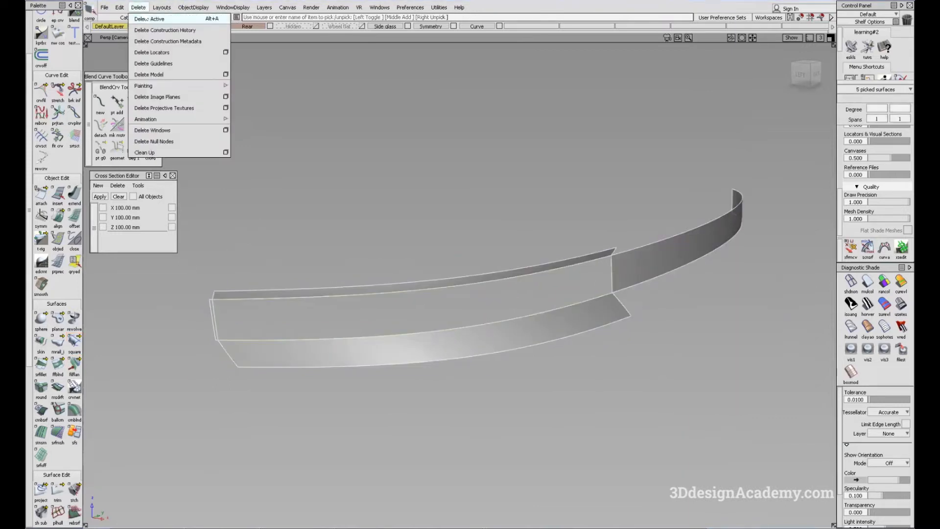
click(157, 29)
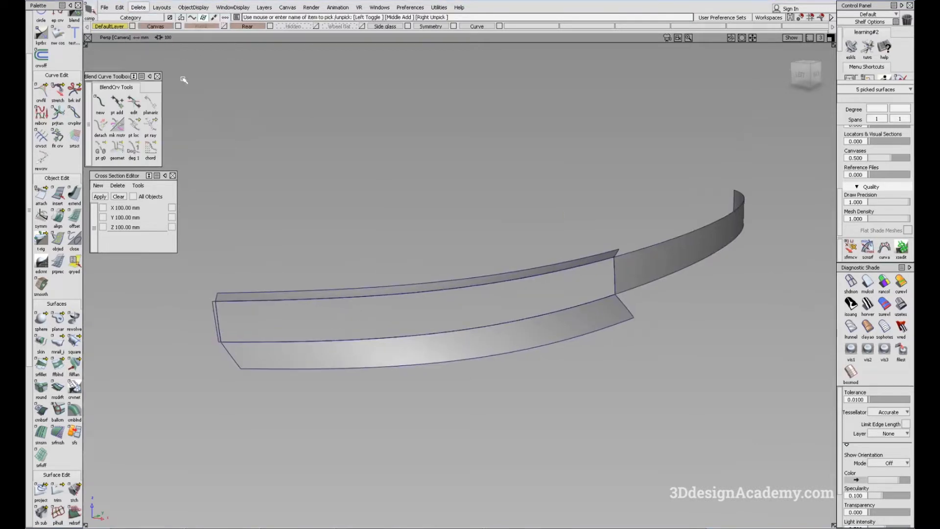
Make all hidden objects of the model visible again
click(193, 7)
click(196, 38)
alt+shift+drag(529, 333, 534, 337)
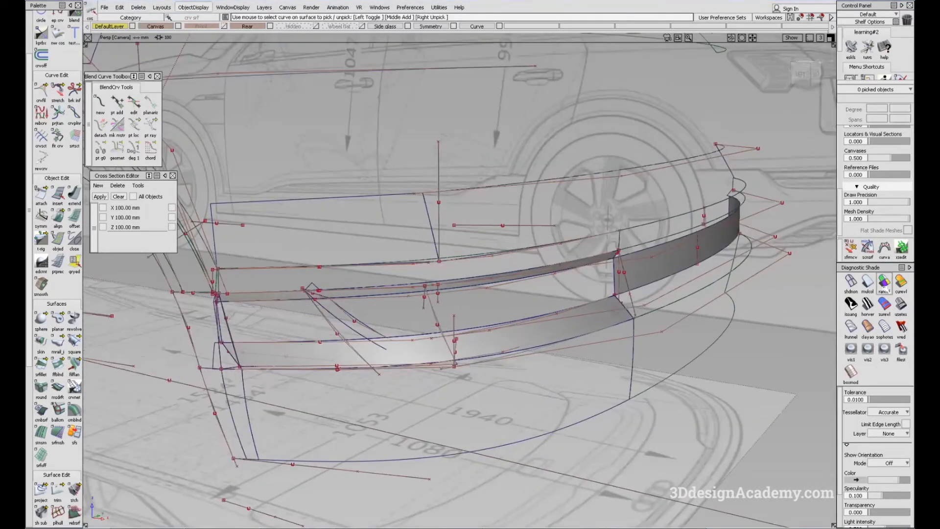
Extend the inner edge of the slanted blend surface by about 1.4 mm toward the back wall
alt+shift+right_drag(368, 325, 421, 328)
mouse_move(364, 329)
alt+shift+mouse_down()
mouse_move(399, 378)
mouse_move(298, 260)
alt+shift+mouse_up()
alt+shift+right_drag(297, 261, 507, 367)
mouse_move(508, 367)
alt+shift+mouse_down()
mouse_move(336, 279)
mouse_move(297, 242)
mouse_move(521, 317)
mouse_move(451, 377)
alt+shift+mouse_up()
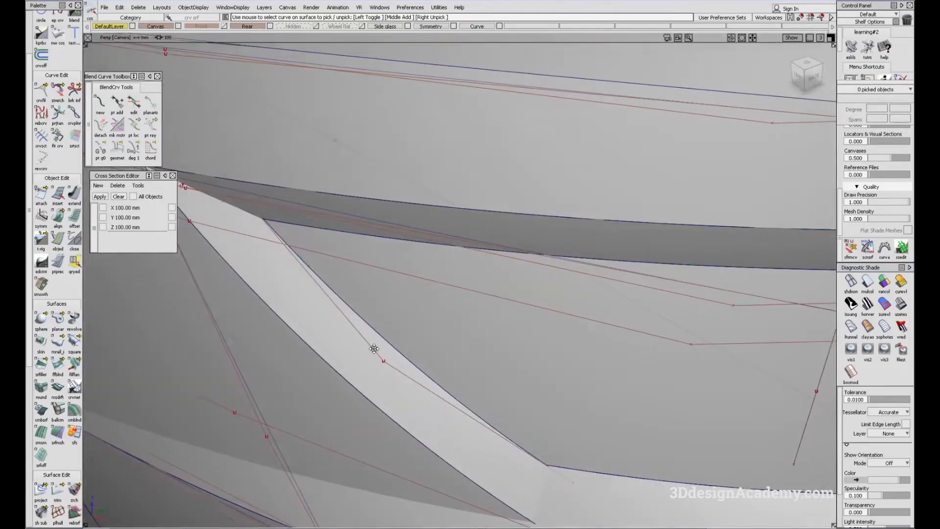
alt+shift+drag(374, 348, 392, 354)
ctrl+shift+drag(431, 417, 366, 290)
click(412, 344)
click(441, 352)
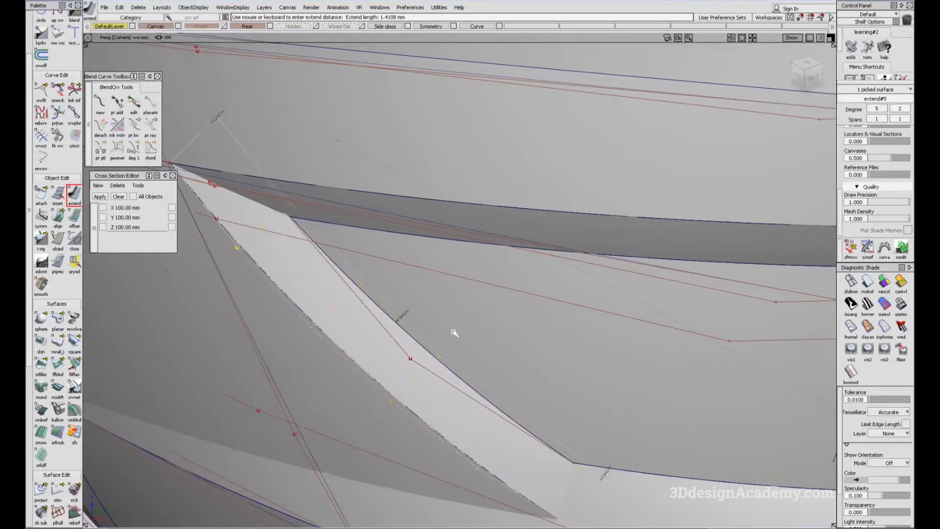
Intersect the extended slanted surface with the back wall surface
alt+shift+drag(453, 338, 494, 394)
mouse_move(496, 397)
ctrl+shift+mouse_down()
mouse_move(470, 353)
mouse_move(428, 394)
ctrl+shift+mouse_up()
ctrl+shift+drag(451, 365, 450, 365)
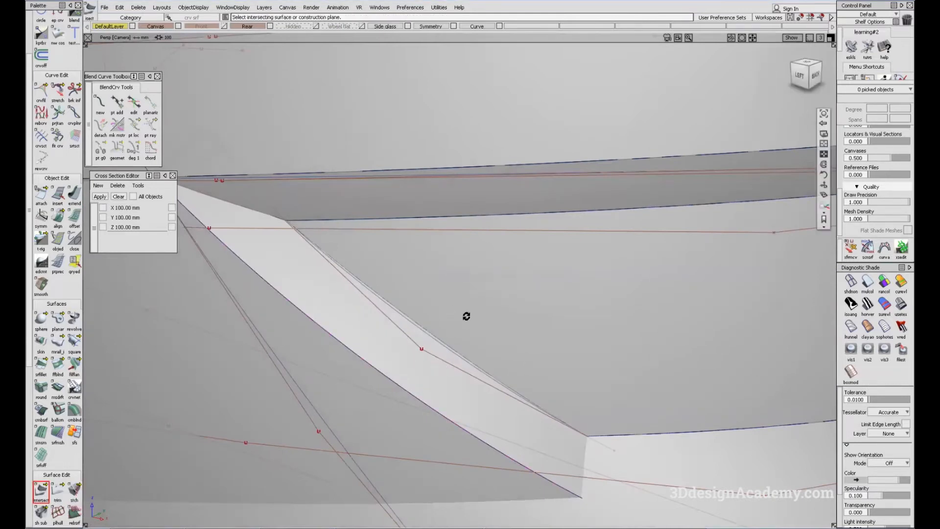
alt+shift+drag(466, 315, 811, 329)
key(ctrl+shift)
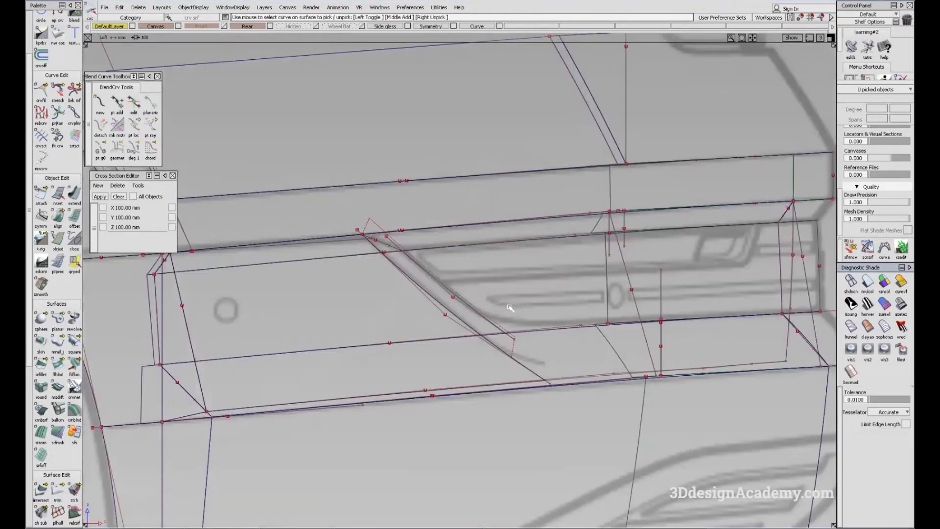
Select the fit curve along the slanted surface in the side view and hide it
scroll(485, 311, up, 2)
scroll(484, 313, up, 5)
drag(372, 247, 431, 294)
alt+shift+right_drag(430, 294, 183, 49)
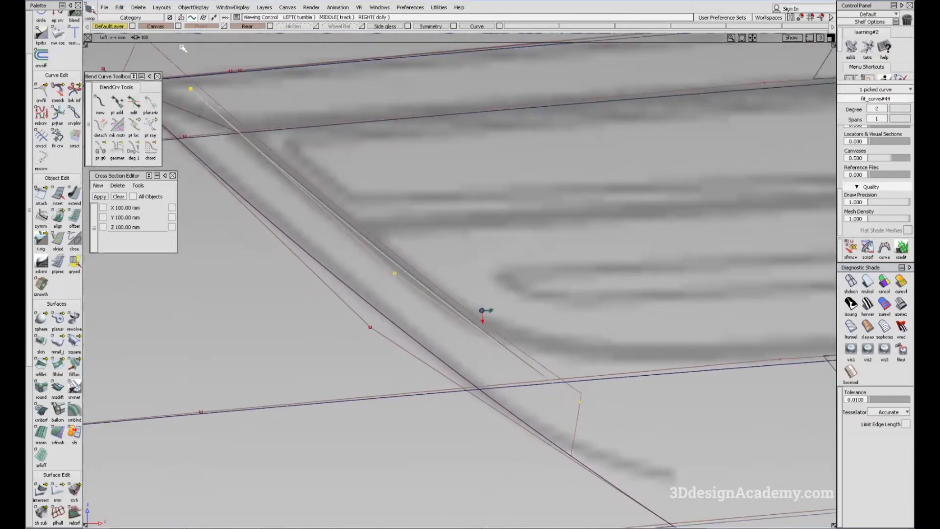
click(193, 7)
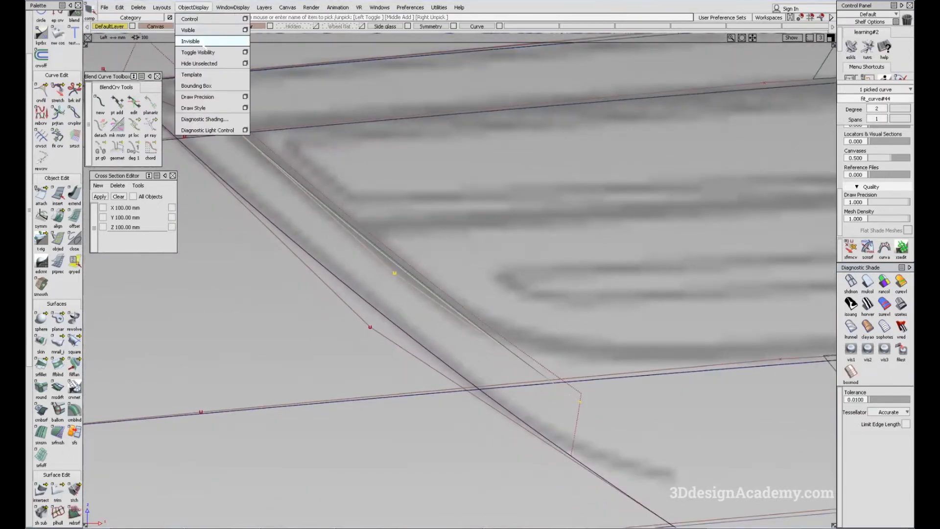
click(203, 42)
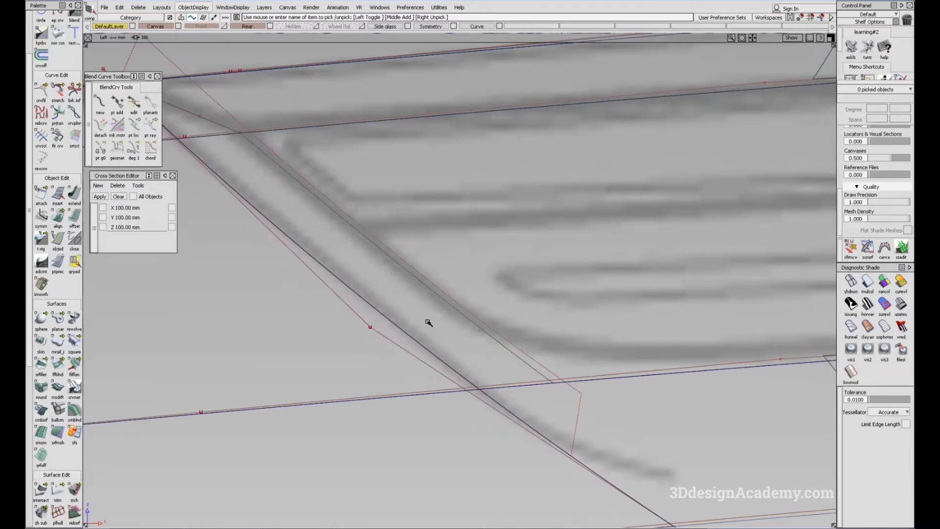
Compare the slanted surface's intersection line with the bumper lines on the side and back reference drawings
alt+shift+right_drag(545, 299, 483, 311)
alt+shift+middle_drag(482, 310, 435, 301)
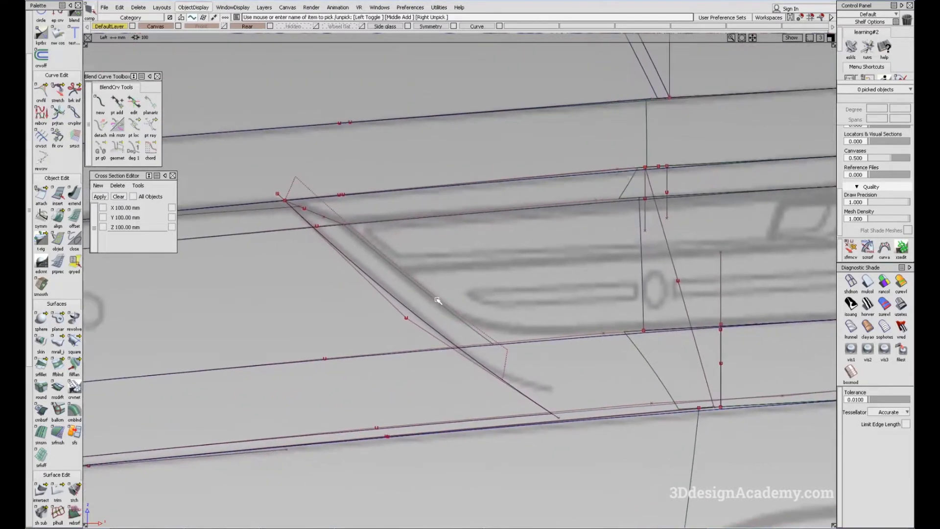
mouse_move(466, 312)
alt+shift+right_down()
mouse_move(458, 308)
mouse_move(463, 283)
mouse_move(422, 289)
alt+shift+right_up()
key(F5)
key(F7)
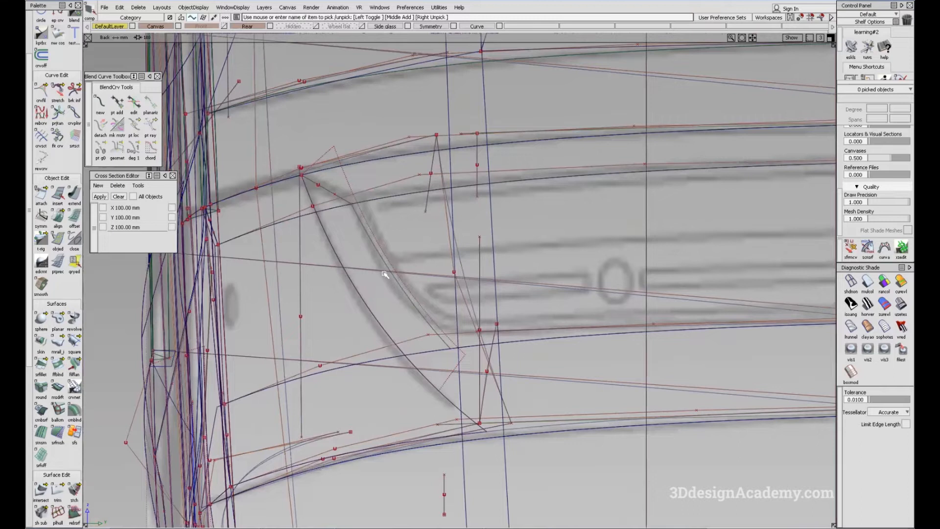
key(F6)
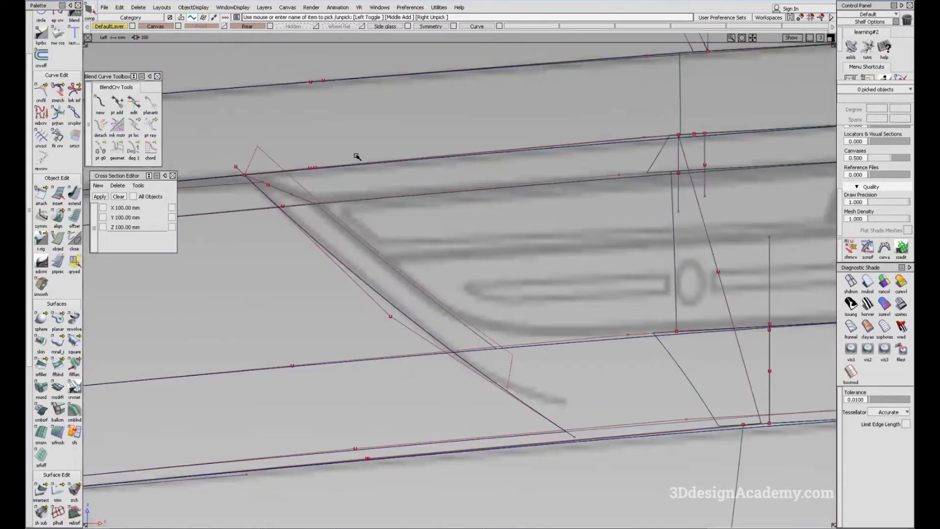
Make the hidden fit curve visible again and delete the intersection curve-on-surface beside it
click(200, 7)
click(201, 30)
click(442, 306)
ctrl+shift+drag(454, 349, 444, 267)
ctrl+shift+drag(459, 350, 380, 277)
click(405, 280)
key(Delete)
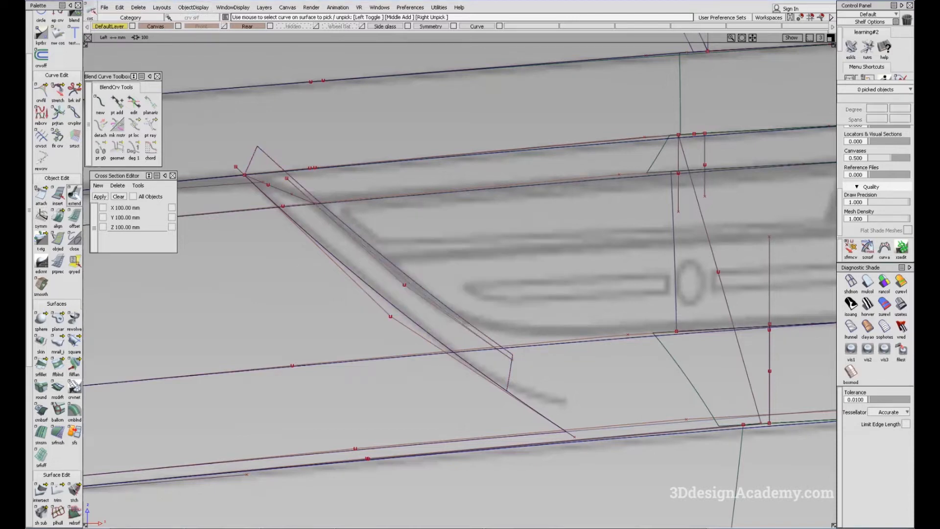
Adjust the slanted surface's inner edge with Extend so it meets the fit curve's lower end point
click(486, 335)
drag(482, 336, 510, 359)
ctrl+shift+drag(416, 386, 386, 312)
Try to align the slanted surface's upper end edge to the upper recess surface with G2 continuity
double_click(58, 216)
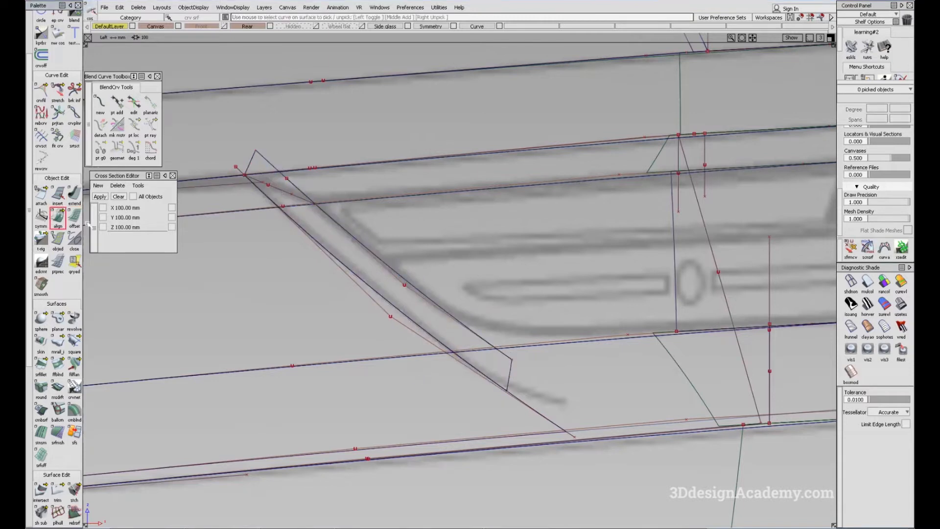
click(405, 283)
click(425, 298)
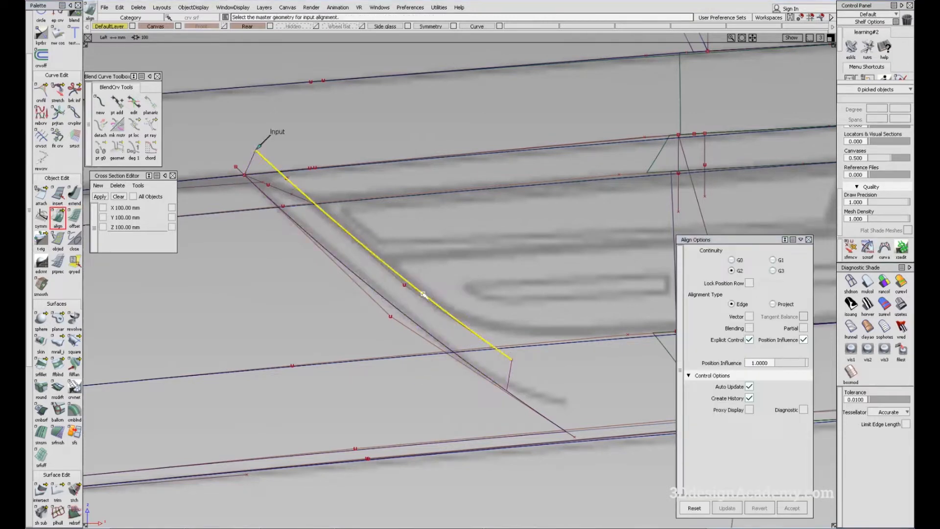
click(58, 216)
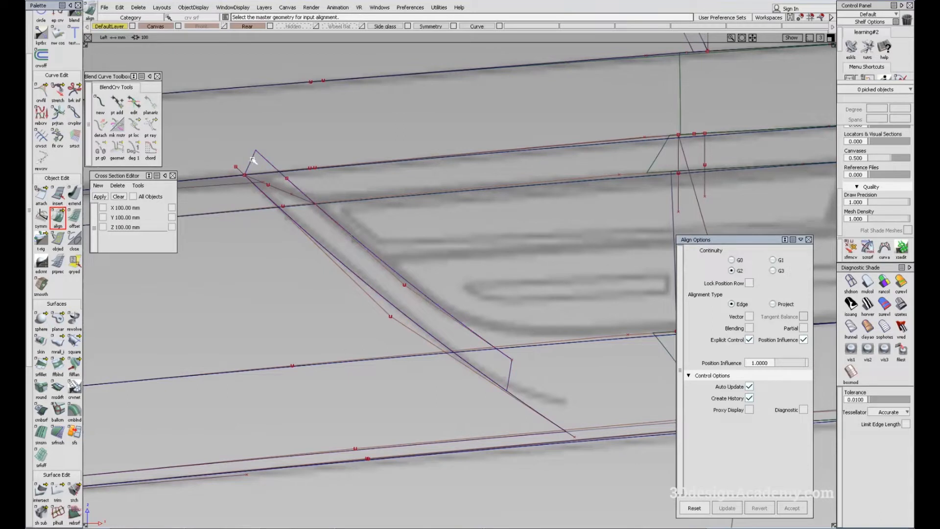
click(292, 168)
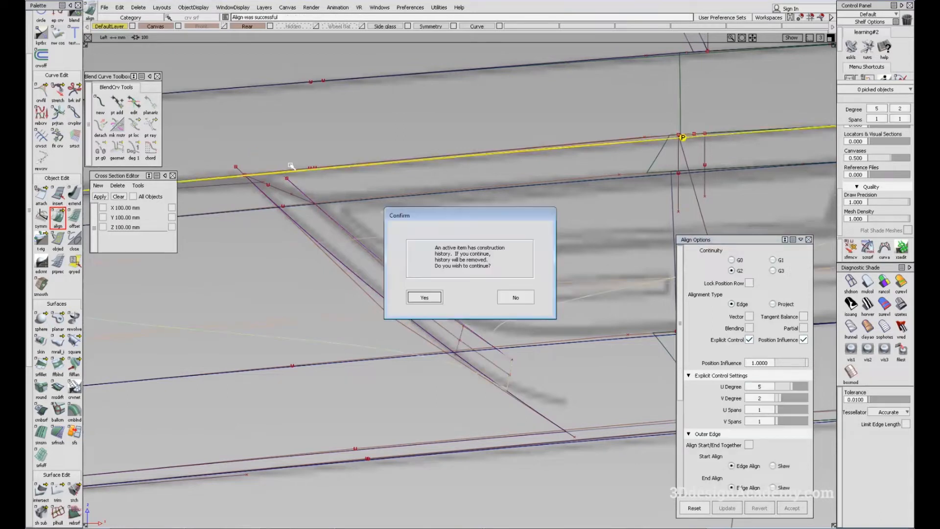
click(517, 298)
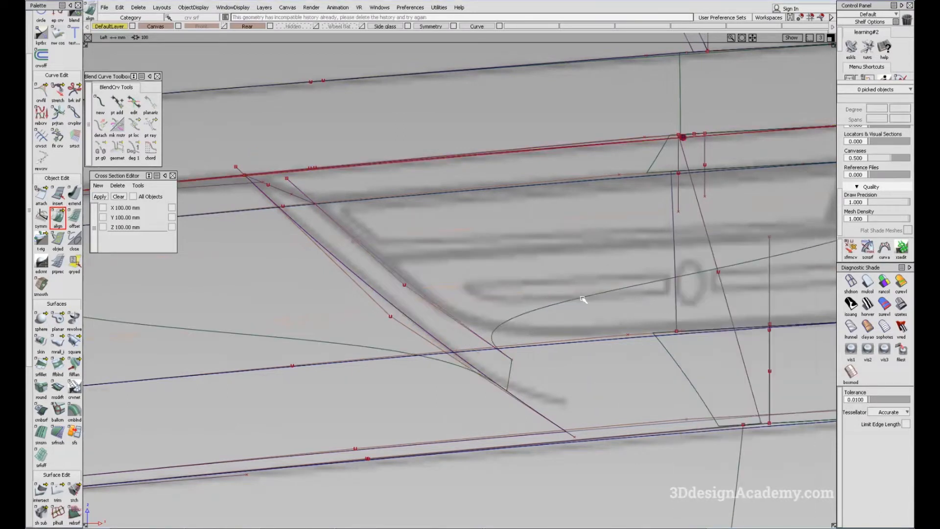
click(763, 509)
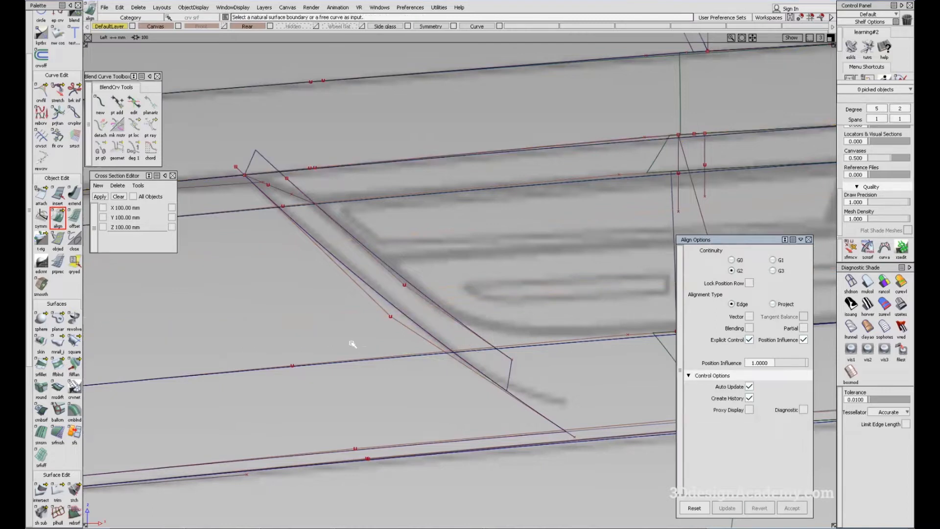
ctrl+shift+drag(351, 342, 295, 214)
click(58, 217)
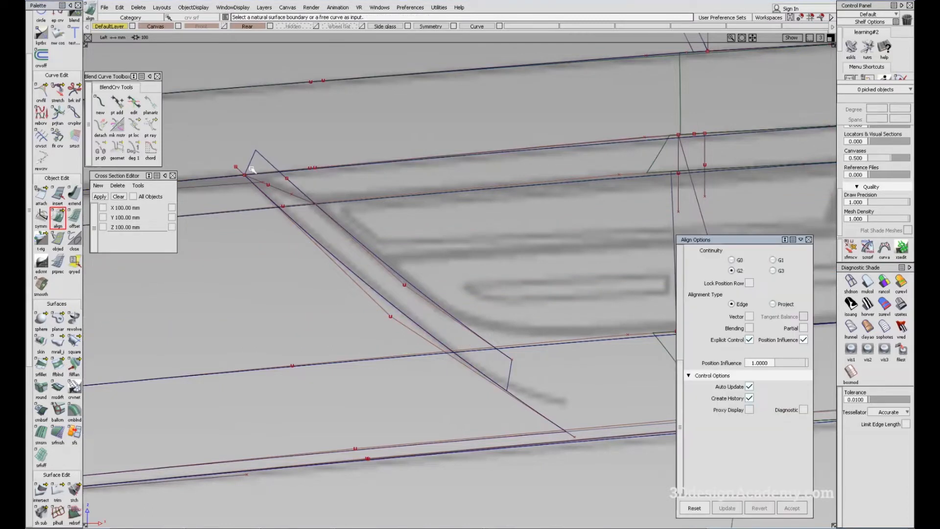
Shorten the slanted surface's upper end with Extend, snapping it to the fit curve's upper end point
click(74, 194)
click(287, 177)
ctrl+click(289, 180)
ctrl+shift+drag(290, 208, 280, 187)
Try to align the slanted surface's inner edge to the fit curve with G2 continuity
click(59, 217)
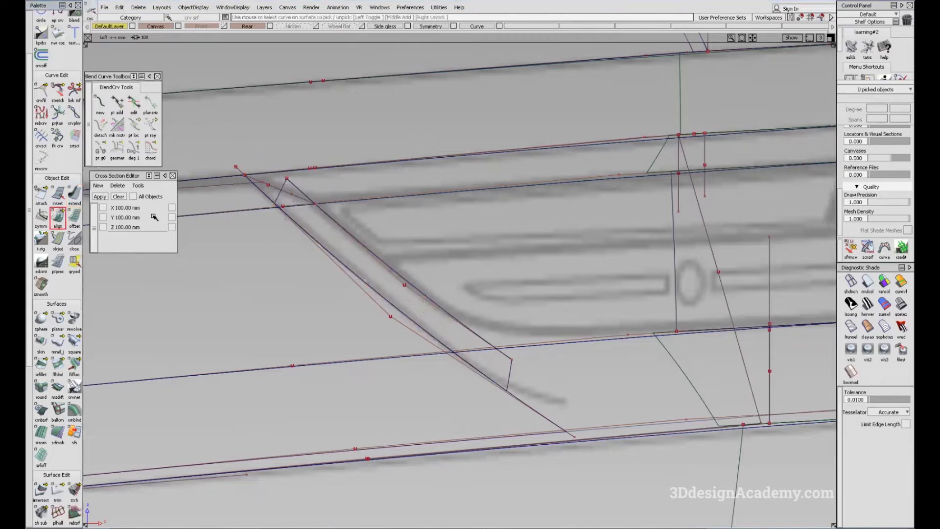
click(388, 266)
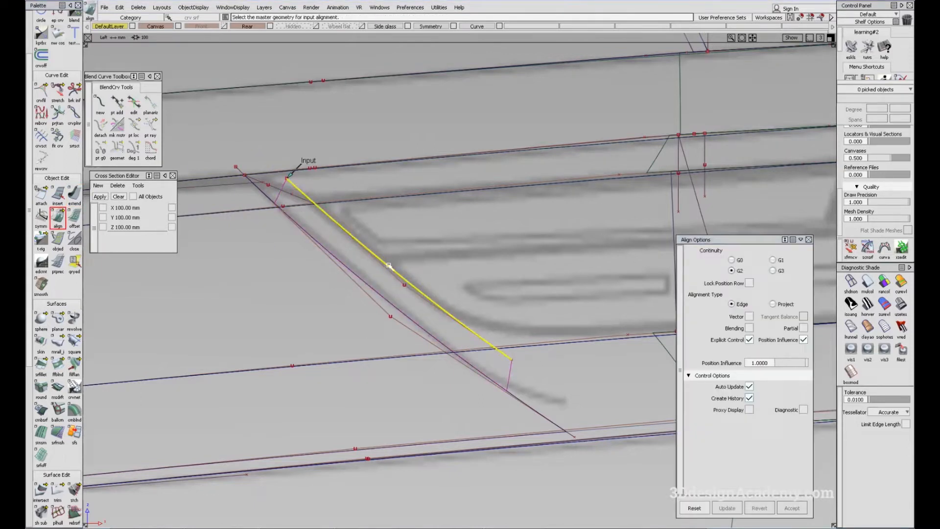
click(334, 255)
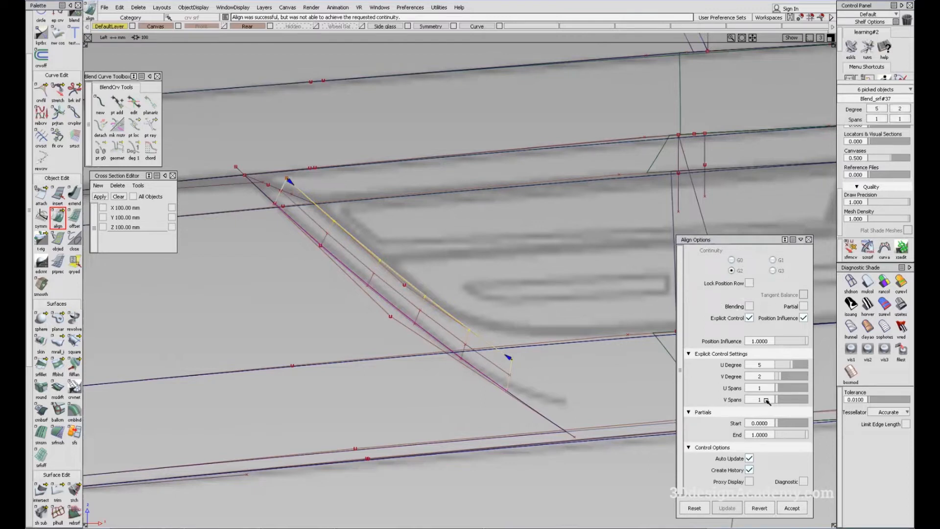
click(780, 508)
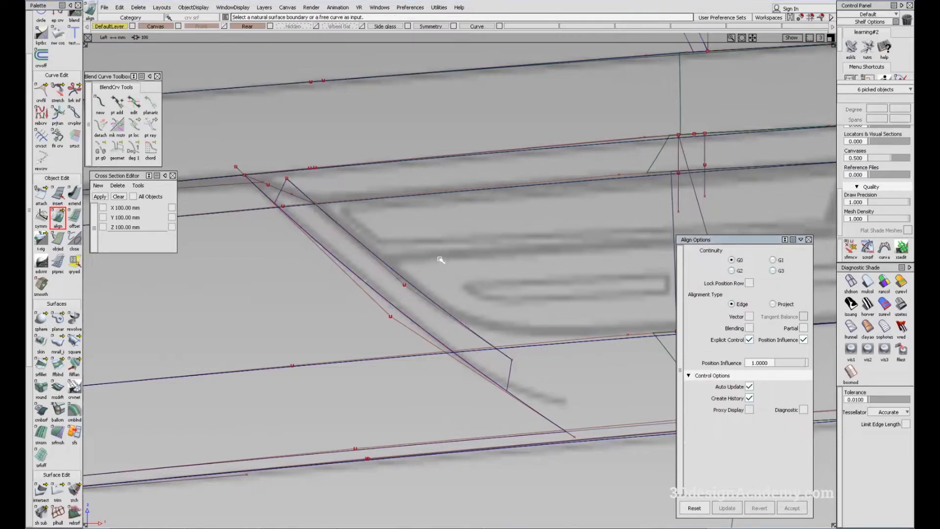
Align the slanted surface's inner edge to the fit curve with G0 continuity, and undo the blending change
click(402, 281)
click(456, 295)
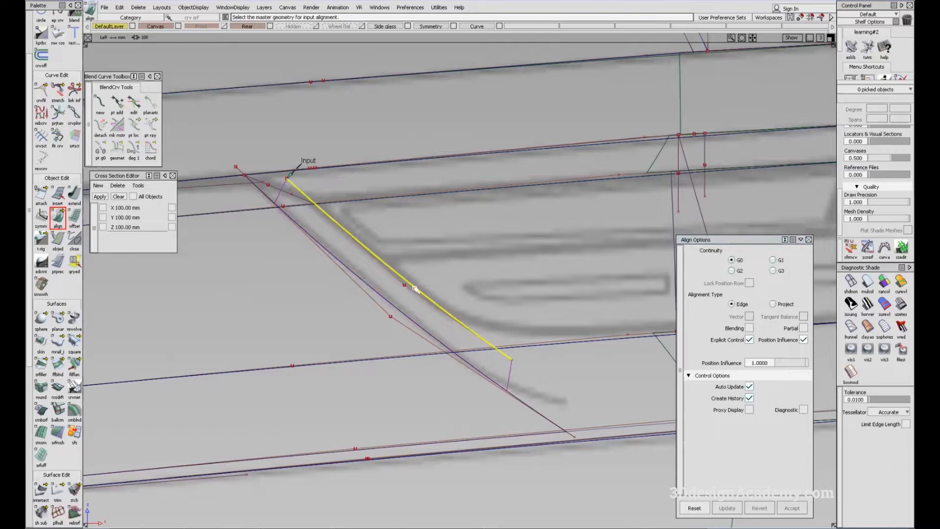
click(413, 286)
click(749, 306)
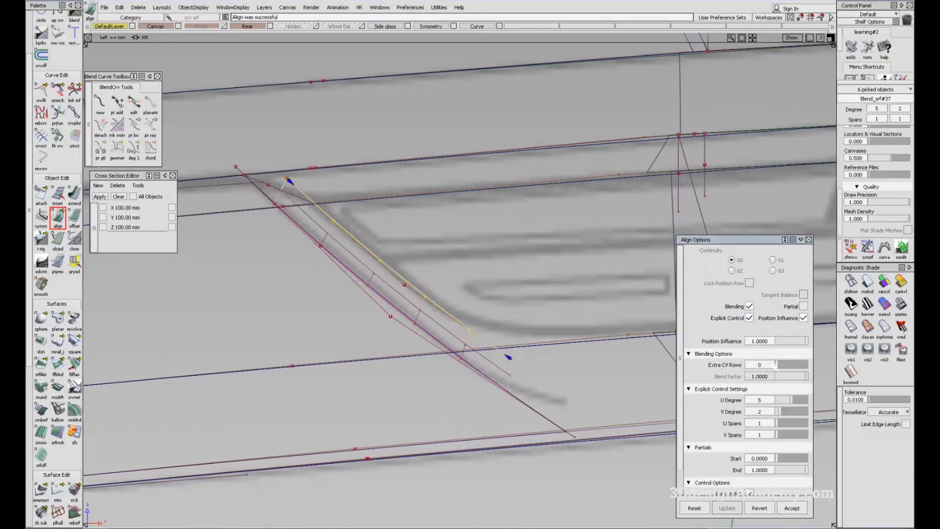
key(ctrl+z)
Select the fit curve and move it slightly toward the outer edge of the slanted surface
ctrl+shift+drag(426, 311, 425, 290)
click(419, 292)
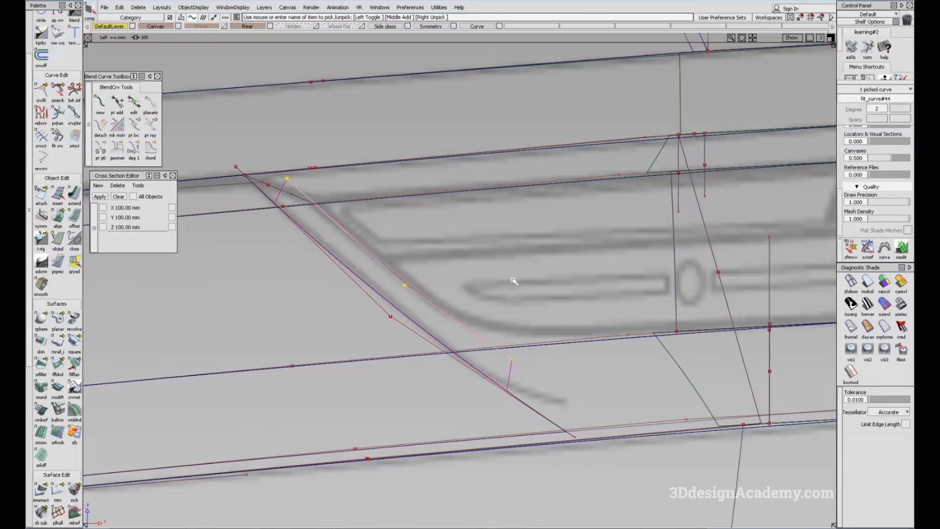
key(w)
middle_drag(515, 281, 513, 282)
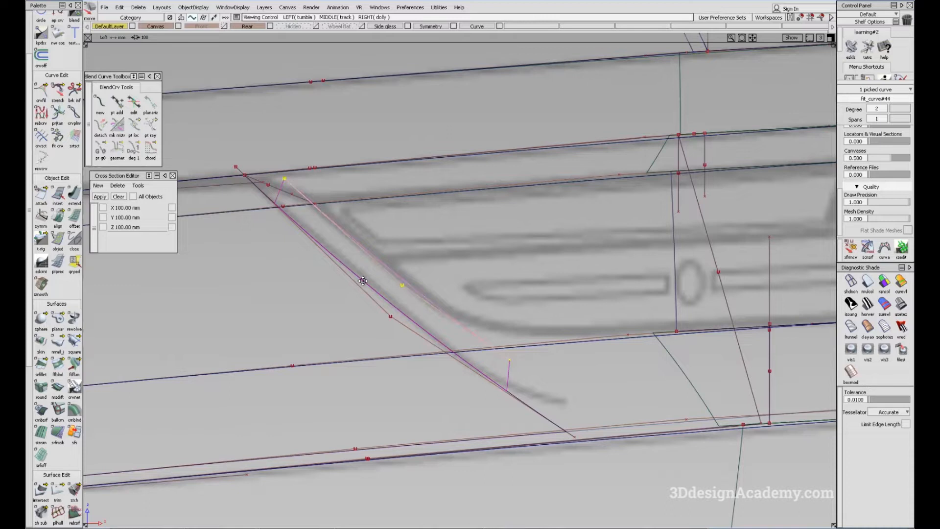
Nudge the picked fit curve horizontally in the side view to fine-tune its fit to the slanted reference line
alt+shift+middle_drag(278, 200, 338, 248)
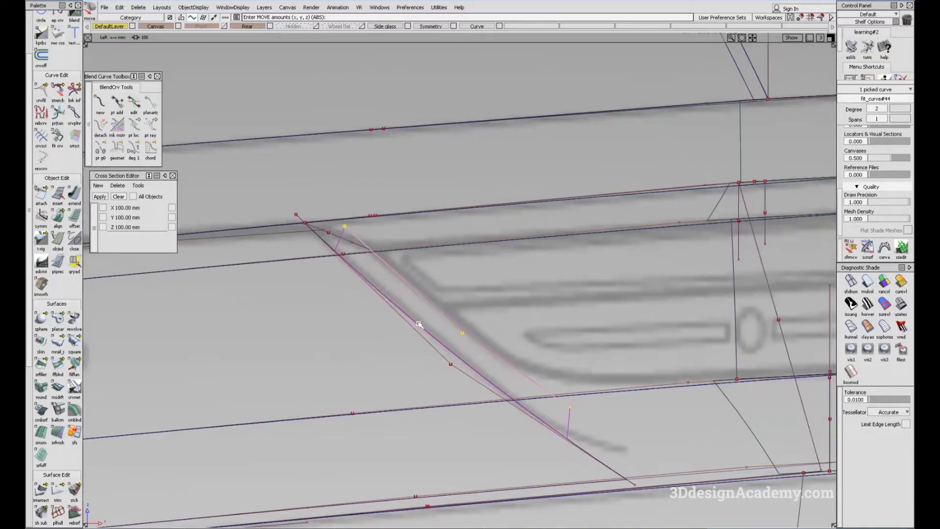
alt+shift+middle_drag(418, 324, 417, 309)
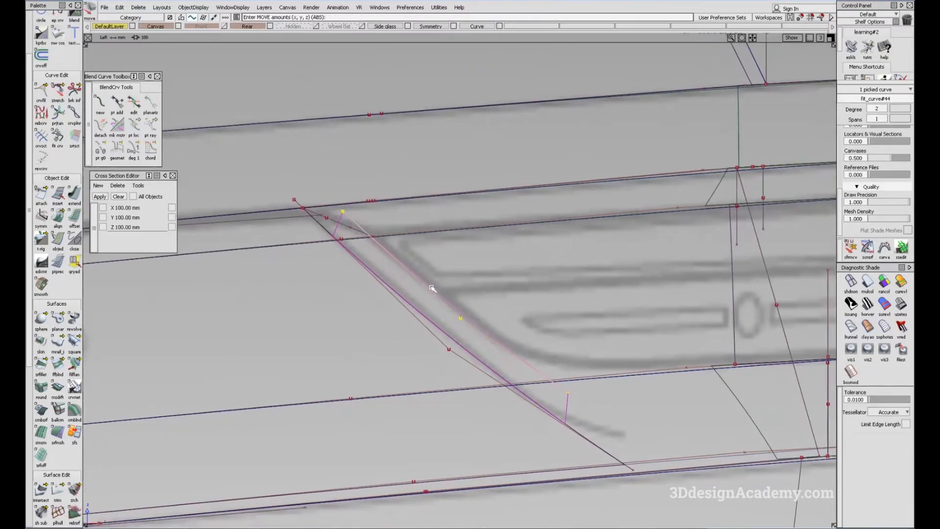
alt+shift+right_drag(464, 321, 558, 310)
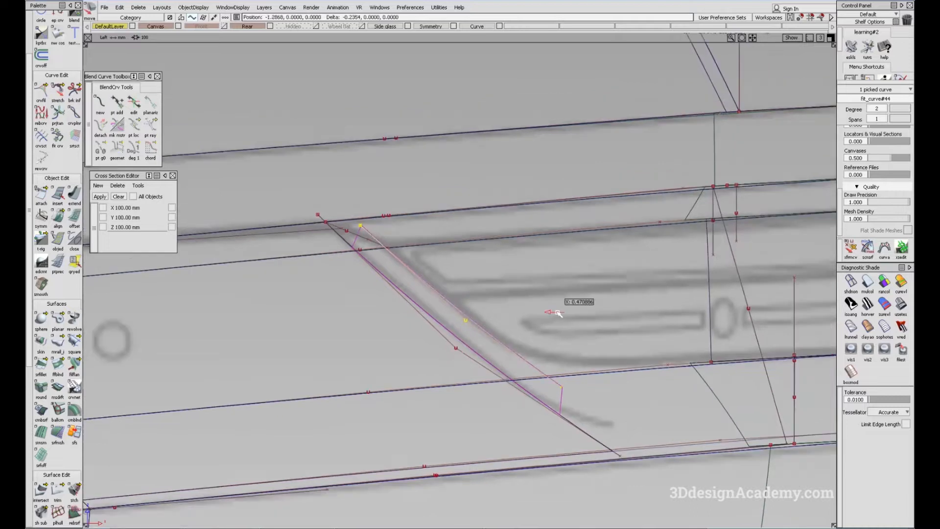
click(562, 312)
drag(561, 311, 562, 312)
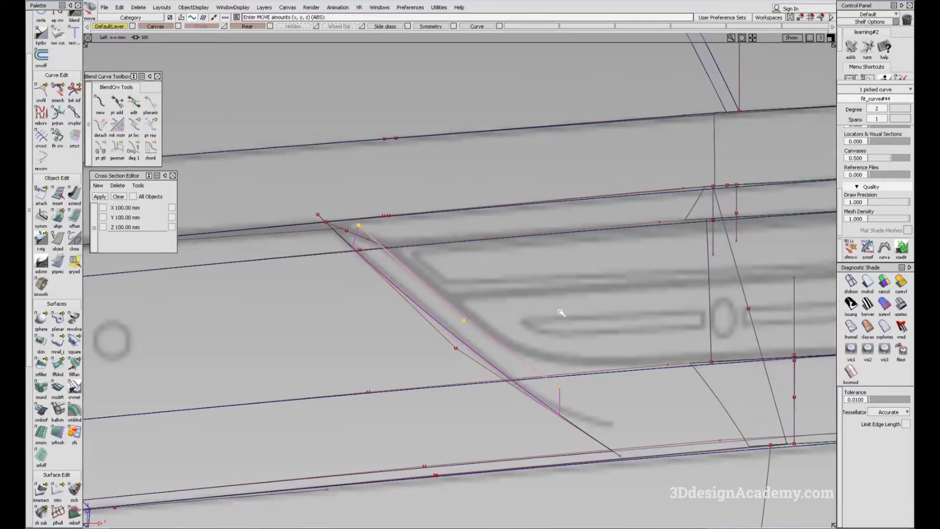
click(569, 382)
Shade the model in perspective and intersect the slanted surface with the recess's back wall
key(F8)
click(867, 283)
mouse_move(520, 378)
alt+shift+mouse_down()
mouse_move(587, 426)
mouse_move(514, 367)
mouse_move(363, 315)
alt+shift+mouse_up()
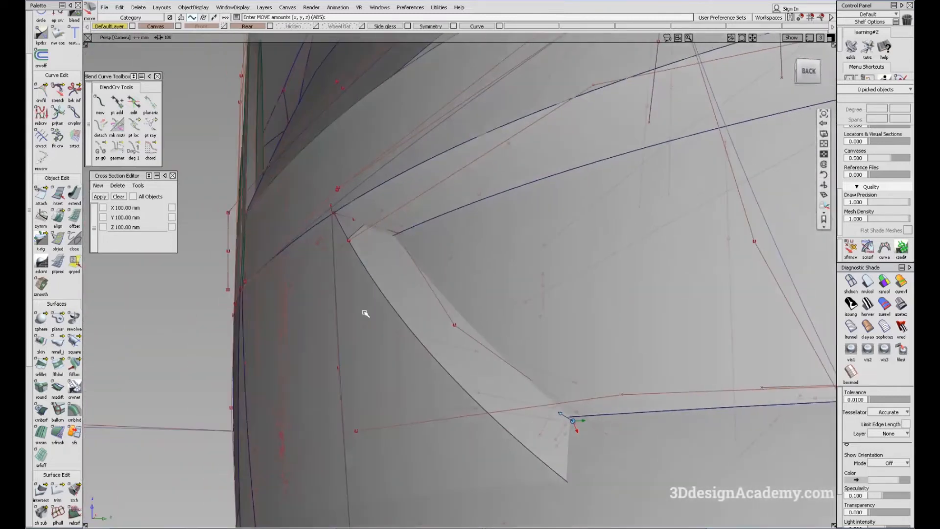
alt+shift+drag(473, 346, 445, 443)
click(40, 490)
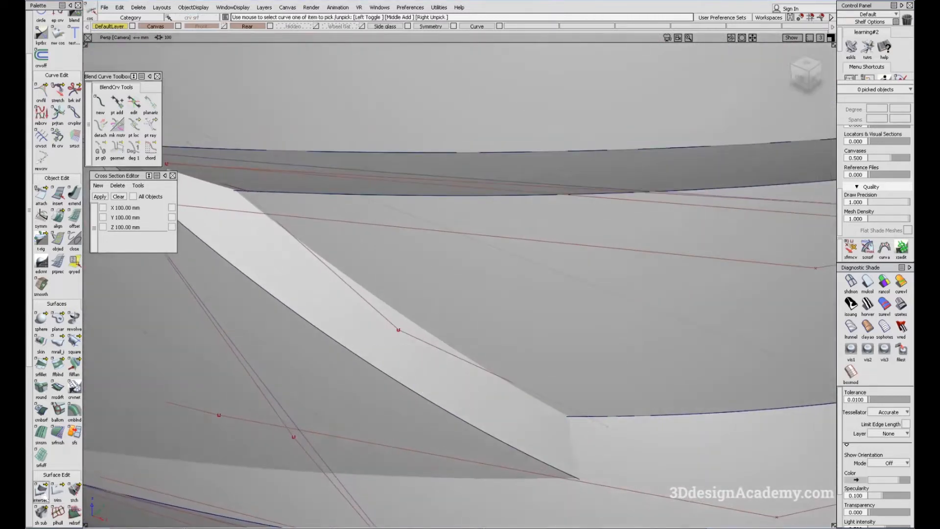
alt+shift+drag(483, 337, 465, 356)
click(451, 382)
click(501, 323)
alt+shift+drag(501, 323, 457, 354)
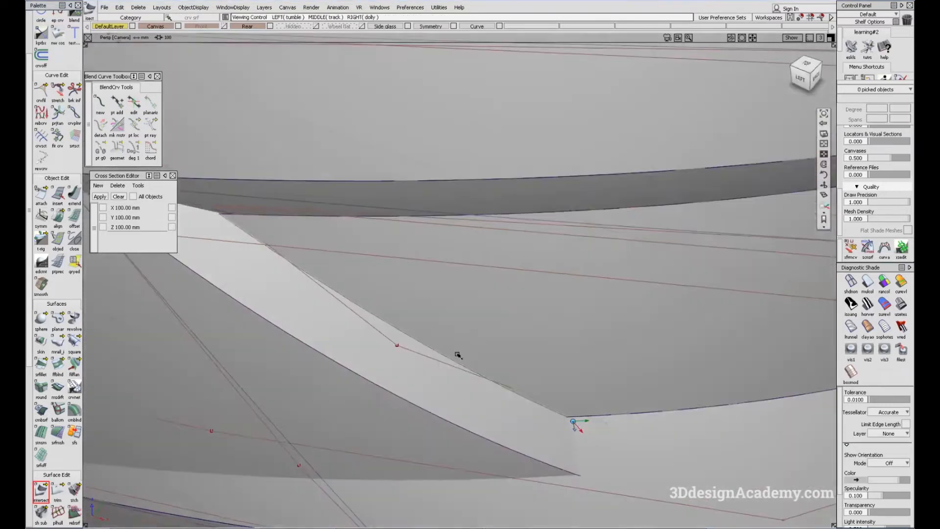
ctrl+shift+drag(380, 314, 443, 351)
Compare the slanted surface's edges with the rear reference drawing in the unshaded back view
key(F7)
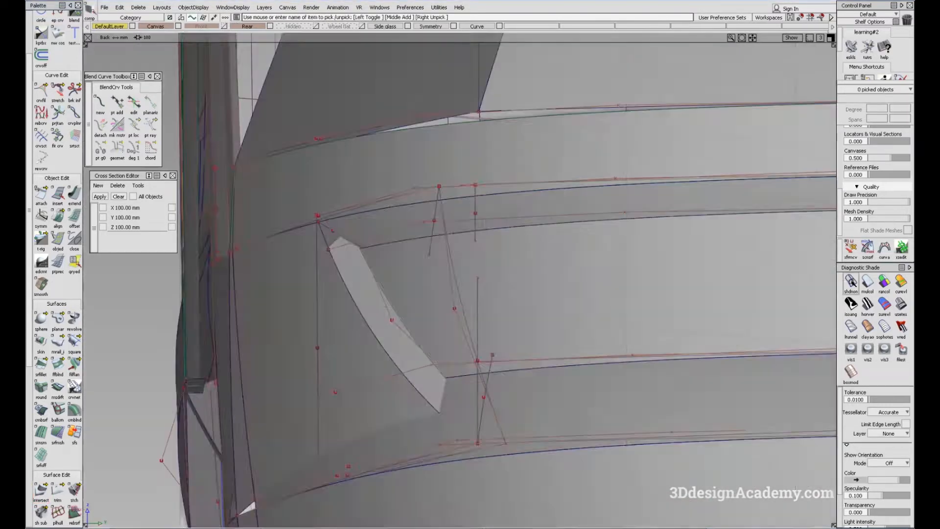
click(850, 281)
scroll(387, 296, up, 4)
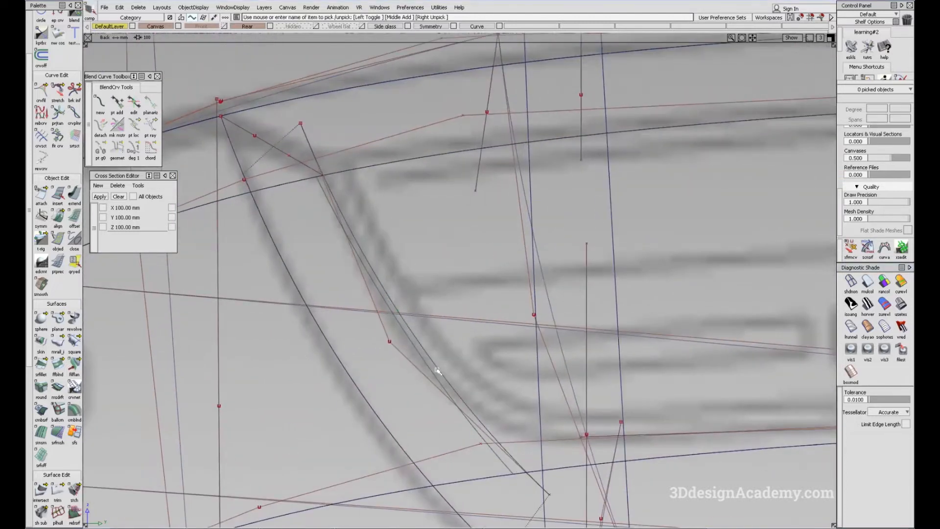
alt+shift+right_drag(438, 370, 416, 384)
ctrl+shift+drag(435, 406, 404, 331)
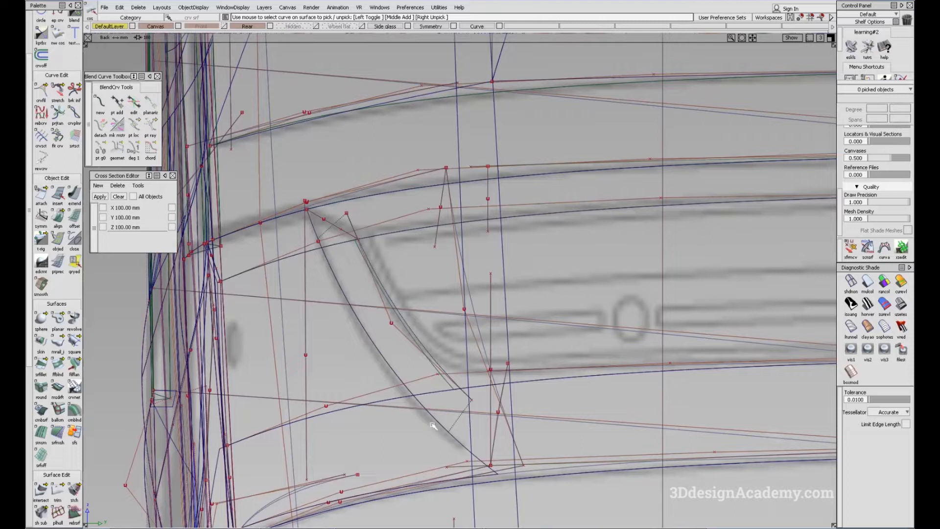
alt+shift+middle_drag(378, 416, 393, 388)
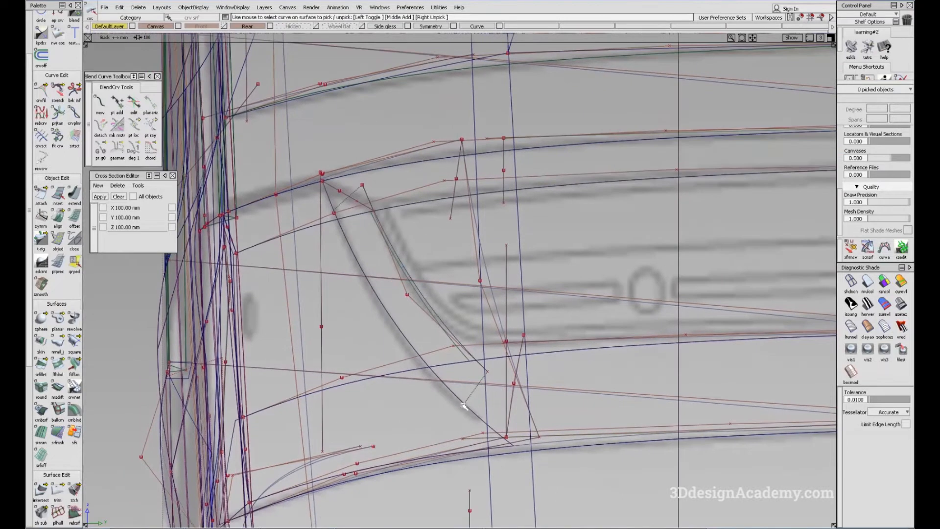
alt+shift+middle_drag(455, 403, 459, 416)
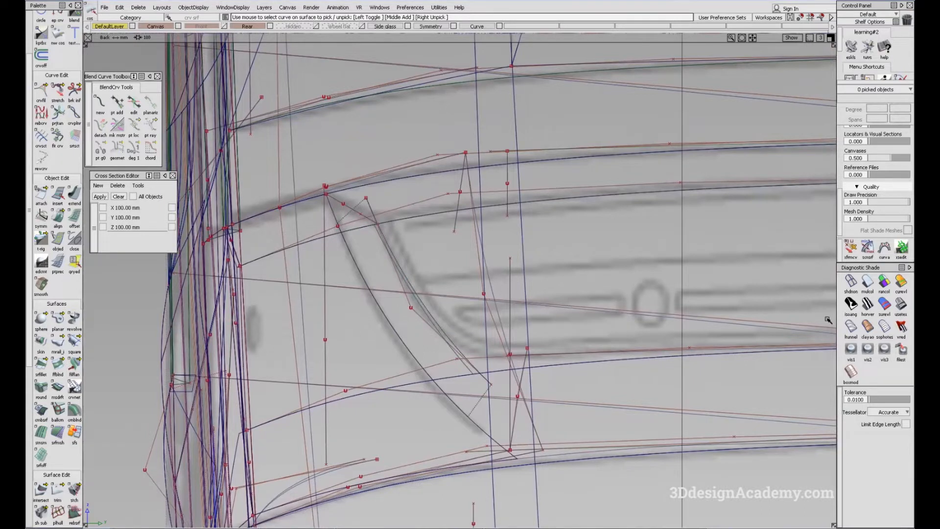
Extend the slanted surface's upper end by about 21 mm past the recess's upper corner
key(F8)
click(869, 282)
alt+shift+drag(472, 327, 319, 311)
ctrl+shift+drag(360, 375, 319, 309)
alt+shift+middle_drag(298, 330, 346, 348)
ctrl+shift+drag(308, 446, 221, 278)
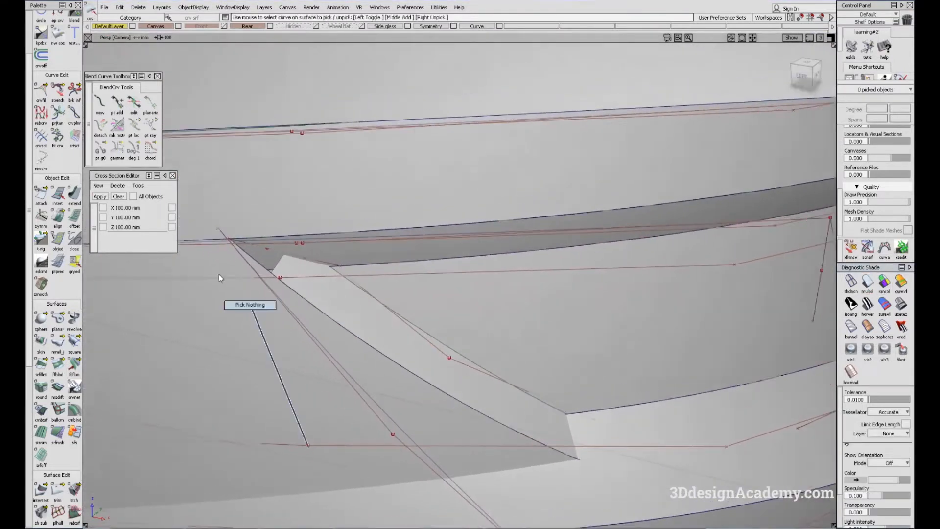
click(74, 192)
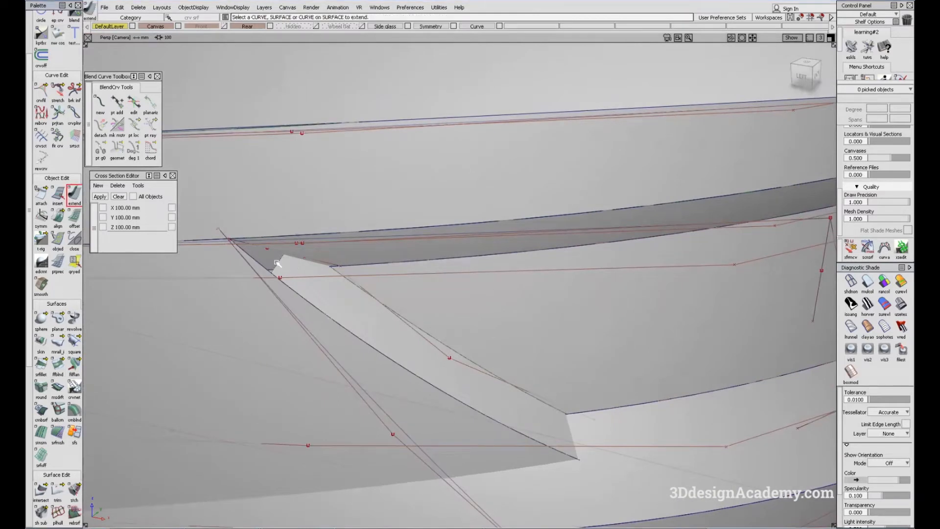
click(217, 229)
key(Return)
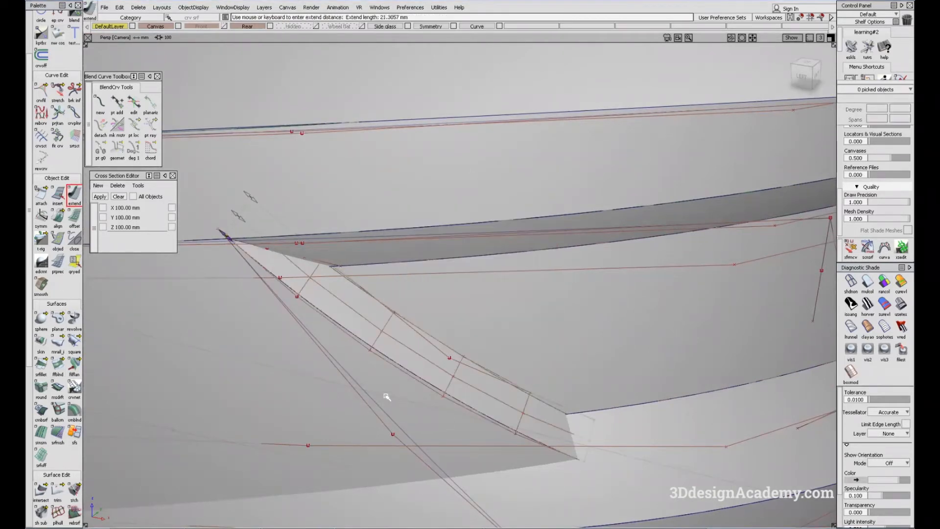
Intersect the extended slanted surface with the adjoining recess surface and trim it to the recess outline
click(40, 492)
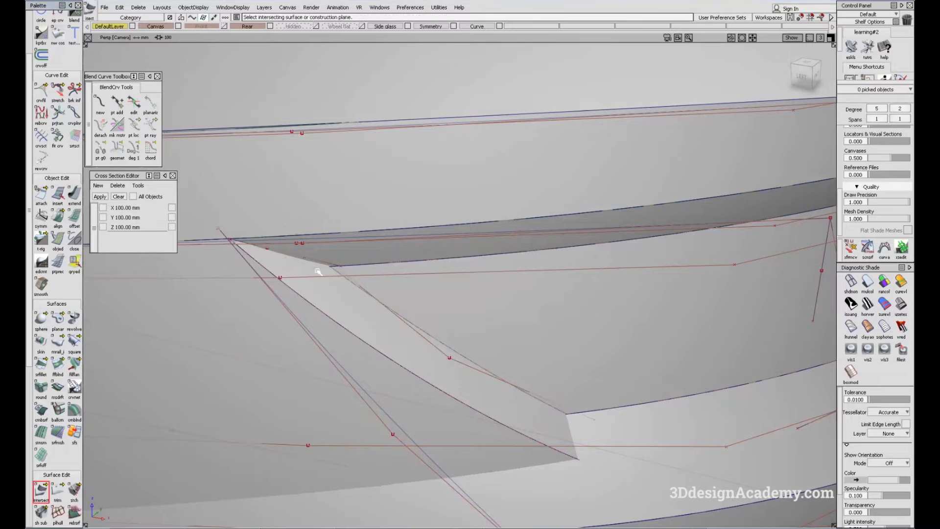
alt+shift+drag(346, 260, 517, 361)
click(57, 490)
click(379, 334)
key(space)
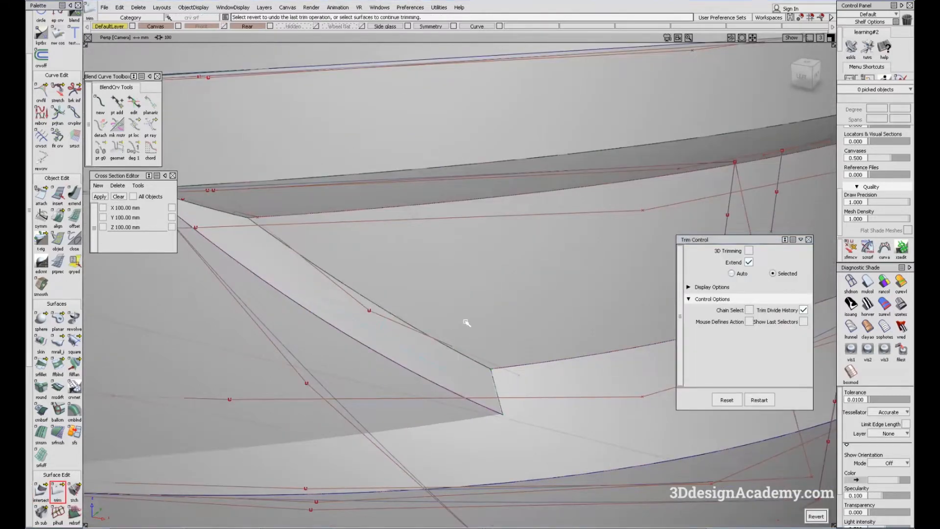
Pick all the curves across the whole car model and hide them
alt+shift+right_drag(466, 321, 374, 300)
ctrl+shift+drag(373, 300, 372, 343)
alt+shift+right_drag(372, 344, 388, 406)
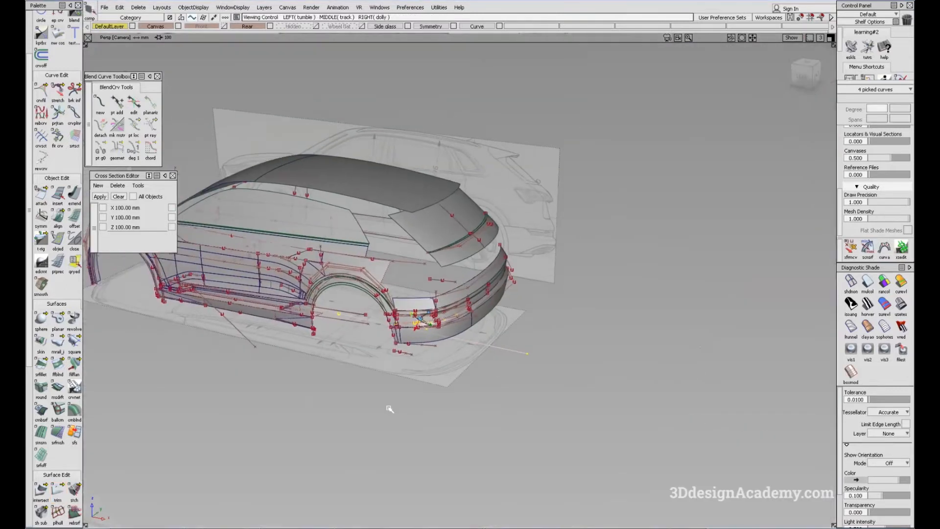
alt+shift+drag(389, 407, 356, 312)
drag(195, 239, 607, 463)
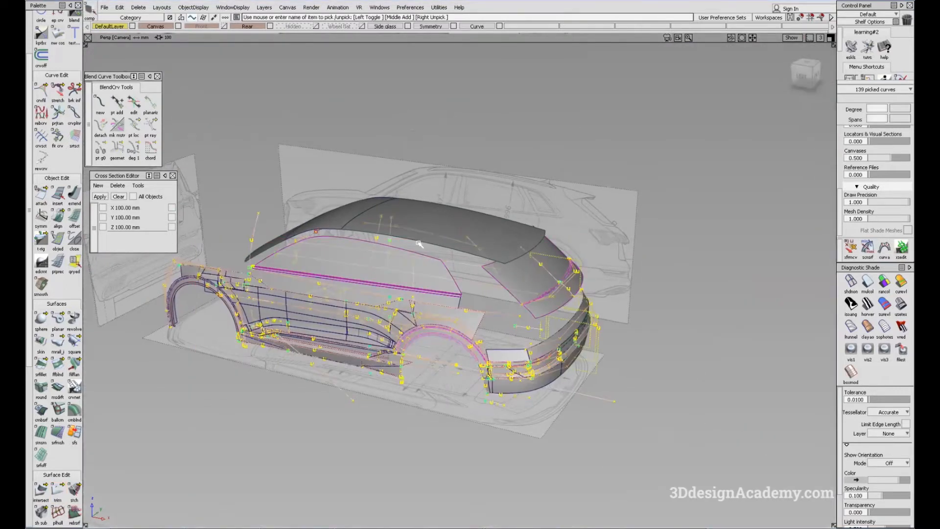
click(192, 8)
click(205, 49)
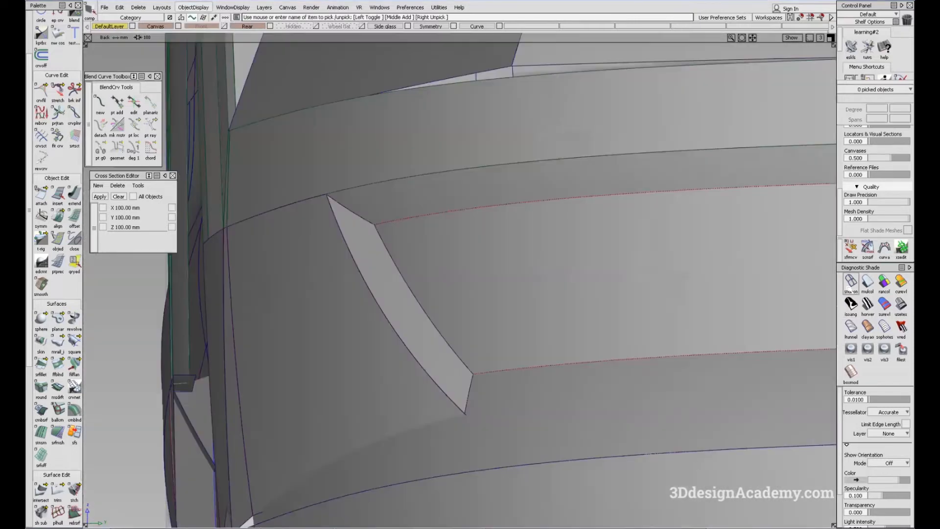
Check the trimmed recess corner against the rear reference drawing in the unshaded back view
click(850, 286)
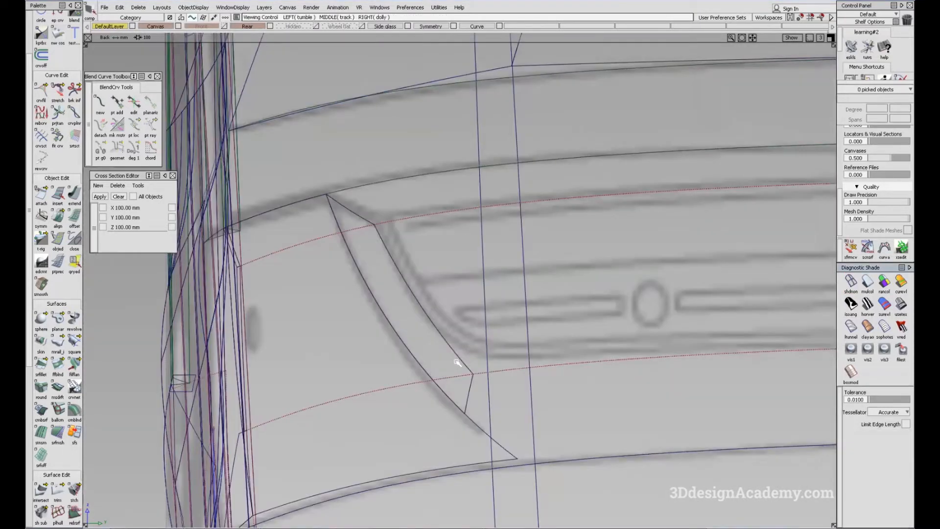
alt+shift+middle_drag(437, 304, 415, 310)
alt+shift+right_drag(439, 351, 426, 338)
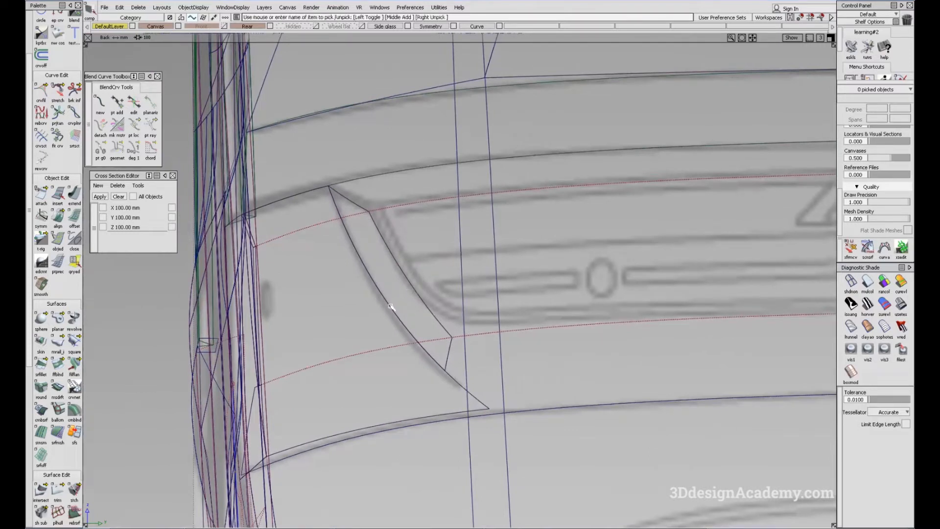
ctrl+shift+drag(437, 403, 403, 311)
alt+shift+middle_drag(450, 371, 443, 374)
ctrl+shift+drag(451, 385, 404, 255)
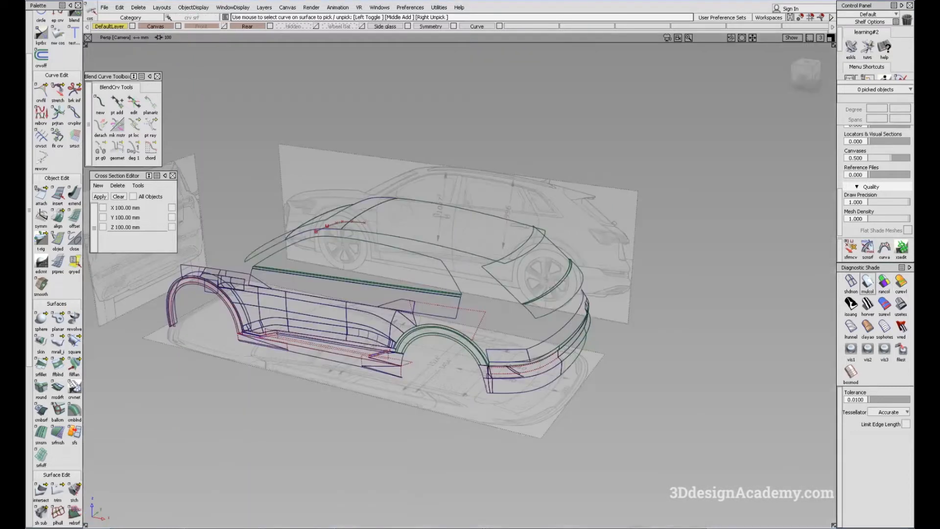
Shade the model in perspective and make the hidden curves visible again
click(869, 282)
mouse_move(557, 357)
alt+shift+mouse_down()
mouse_move(591, 401)
mouse_move(410, 307)
mouse_move(482, 330)
alt+shift+mouse_up()
ctrl+shift+drag(482, 330, 453, 266)
alt+shift+right_drag(427, 288, 493, 279)
mouse_move(493, 279)
alt+shift+mouse_down()
mouse_move(370, 275)
mouse_move(621, 260)
mouse_move(430, 241)
mouse_move(465, 266)
mouse_move(557, 246)
mouse_move(525, 322)
mouse_move(502, 311)
mouse_move(447, 321)
mouse_move(460, 237)
mouse_move(418, 151)
mouse_move(361, 187)
mouse_move(361, 254)
mouse_move(423, 365)
alt+shift+mouse_up()
click(206, 8)
click(205, 21)
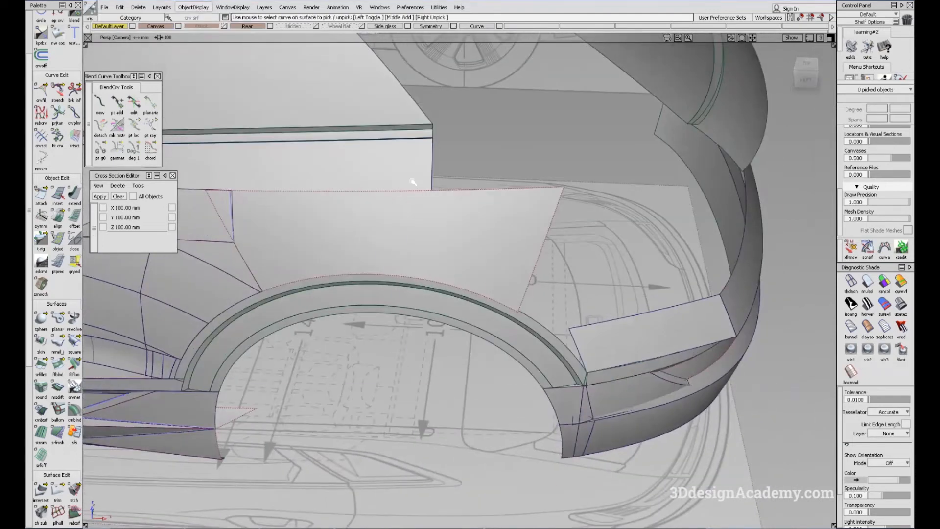
Examine how the rear wheel arch, side panel and rear bumper surfaces meet
alt+shift+drag(413, 183, 449, 353)
ctrl+shift+drag(518, 318, 519, 285)
alt+shift+right_drag(554, 272, 595, 281)
alt+shift+drag(595, 282, 440, 222)
alt+shift+drag(409, 270, 529, 403)
alt+shift+right_drag(575, 316, 597, 323)
alt+shift+drag(597, 323, 574, 358)
ctrl+shift+drag(569, 323, 518, 339)
click(570, 344)
click(589, 402)
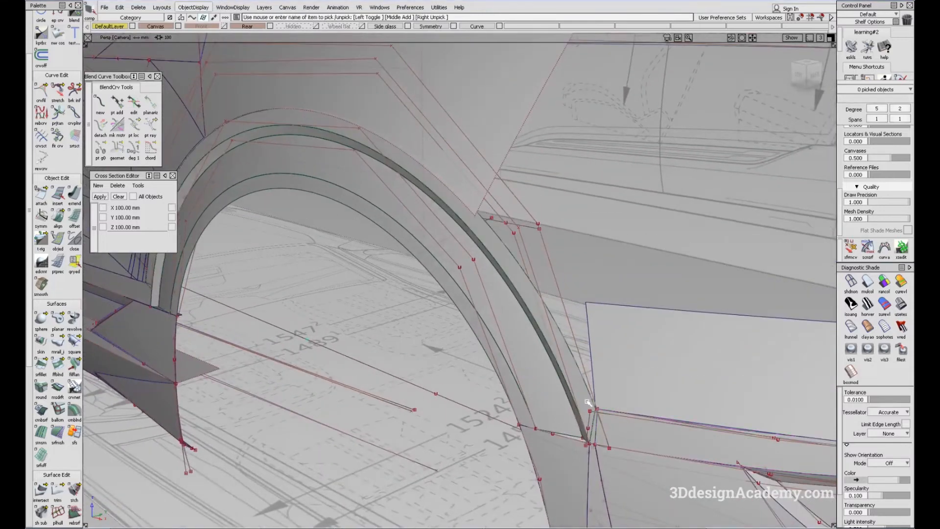
Examine the side panel's transition into the upper edge of the rear wheel arch from several angles
alt+shift+middle_drag(503, 347, 492, 404)
alt+shift+right_drag(493, 404, 458, 406)
alt+shift+drag(480, 416, 442, 383)
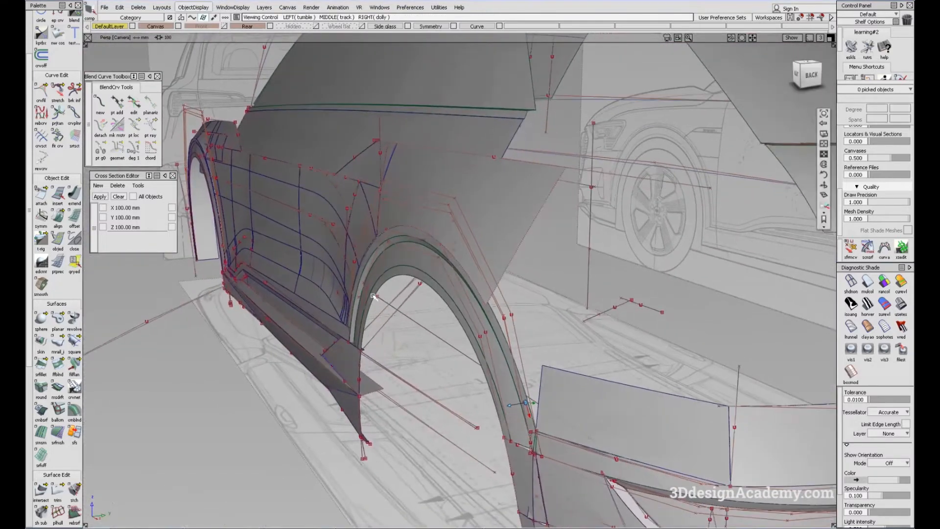
alt+shift+drag(208, 167, 235, 168)
alt+shift+middle_drag(559, 289, 461, 260)
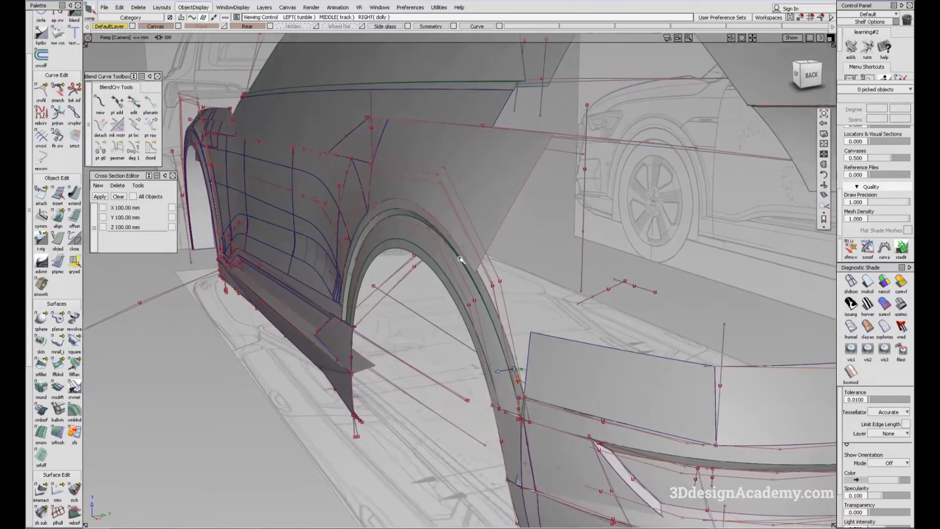
alt+shift+drag(465, 283, 604, 358)
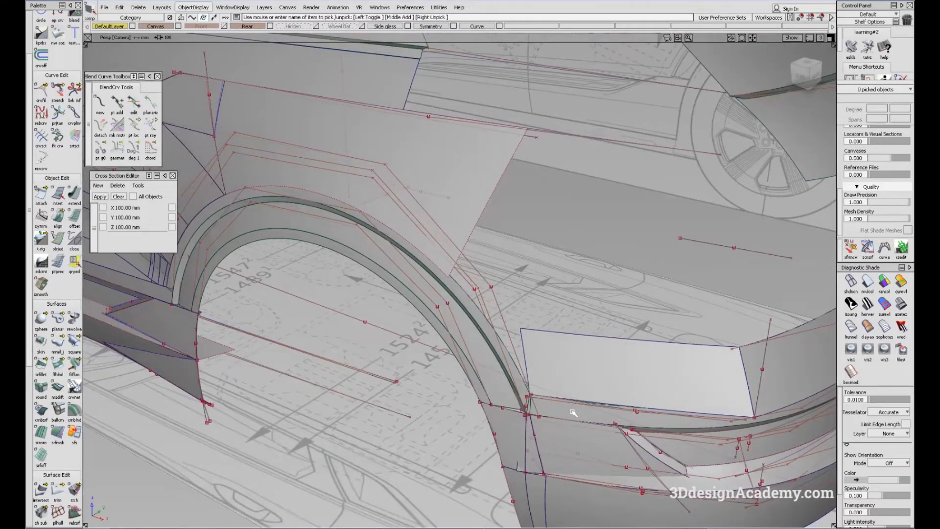
alt+shift+middle_drag(401, 310, 486, 359)
Select the side panel surface above the rear wheel arch, untrim it, and clear the selection
alt+shift+click(455, 256)
alt+shift+drag(479, 260, 225, 318)
click(345, 288)
alt+shift+drag(345, 287, 110, 449)
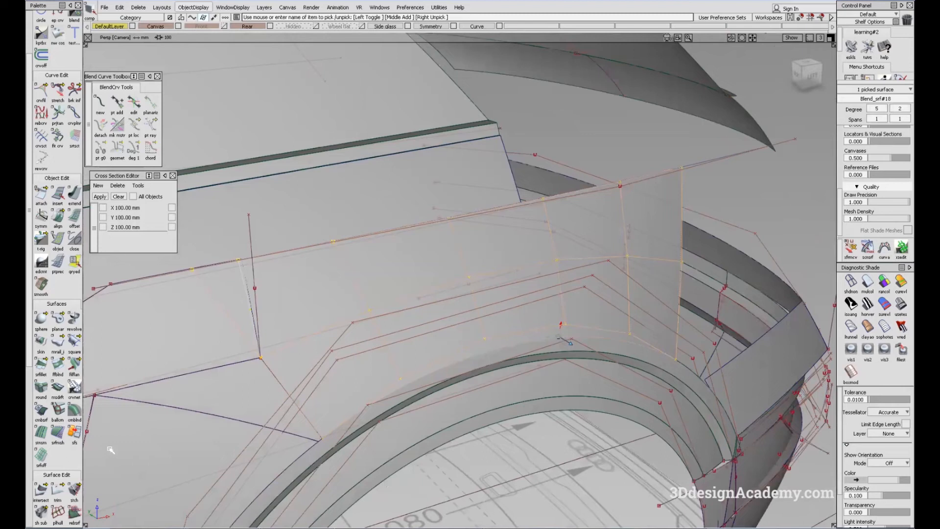
drag(58, 490, 78, 492)
drag(78, 492, 78, 492)
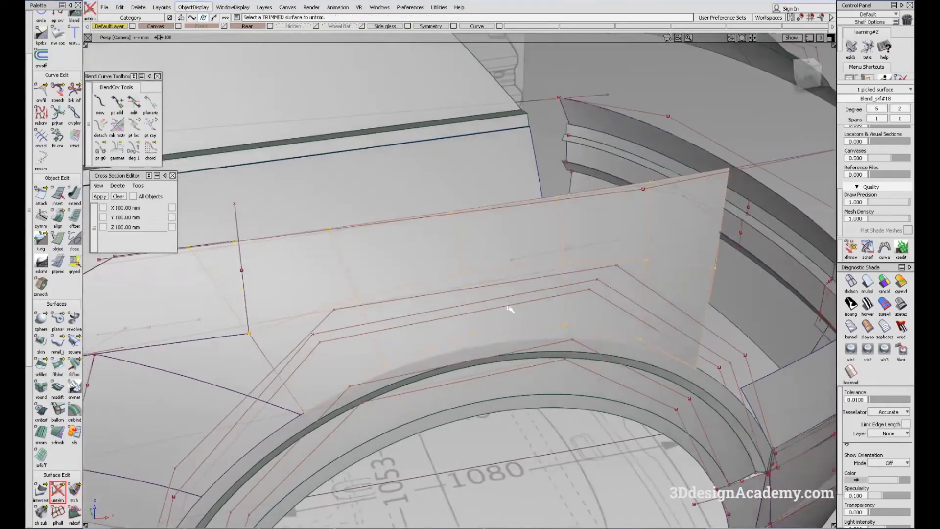
ctrl+shift+drag(339, 277, 225, 254)
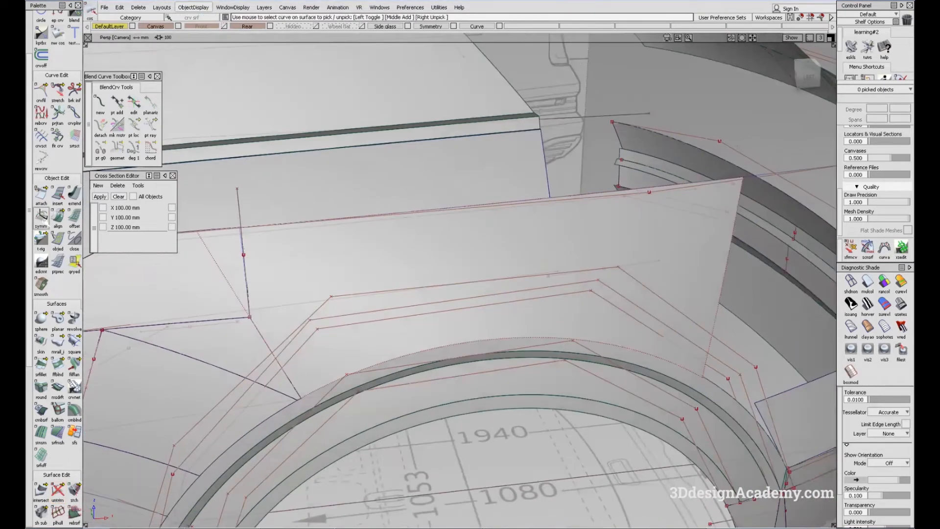
Align the side panel's lower edge (Blend_srf#18) to the wheel arch surface's edge (Blend_srf#29) with G0 continuity and Partial enabled
alt+shift+drag(530, 321, 473, 300)
click(473, 301)
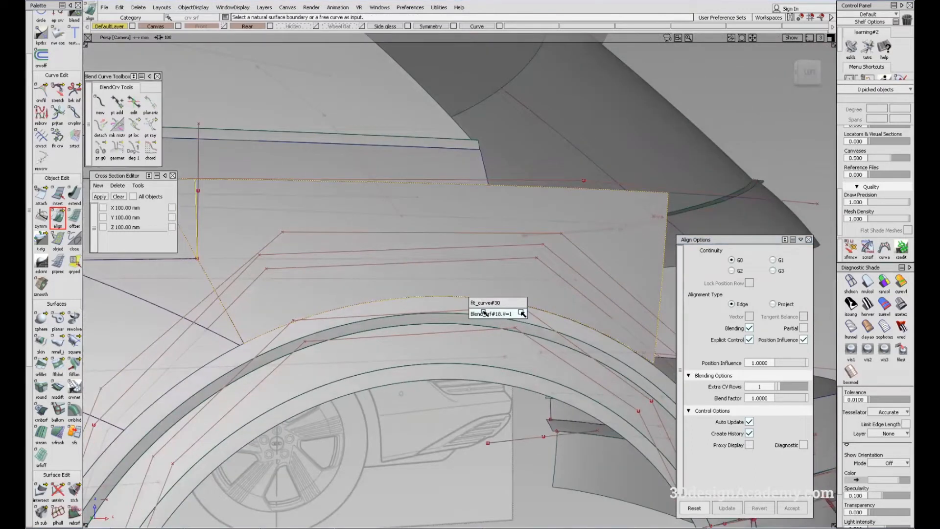
click(521, 313)
alt+shift+drag(513, 314, 473, 307)
click(472, 298)
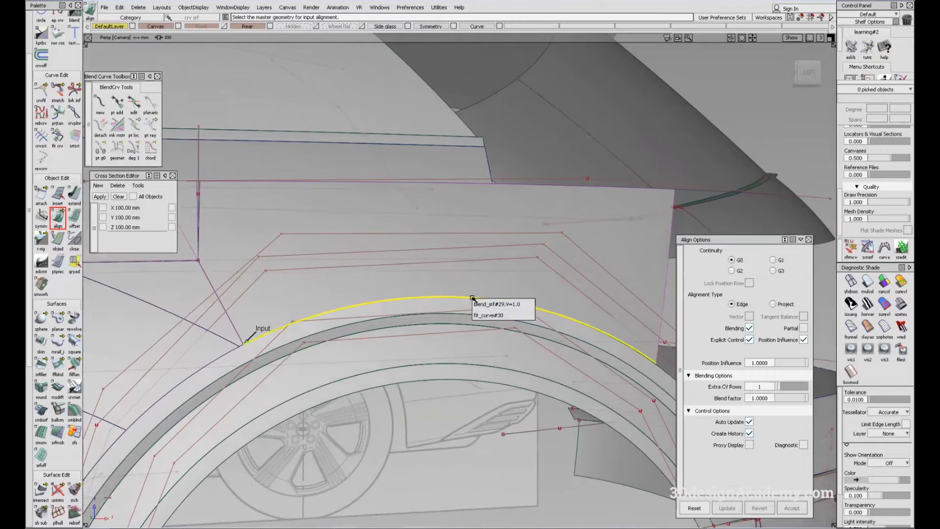
click(528, 304)
alt+shift+drag(541, 283, 646, 399)
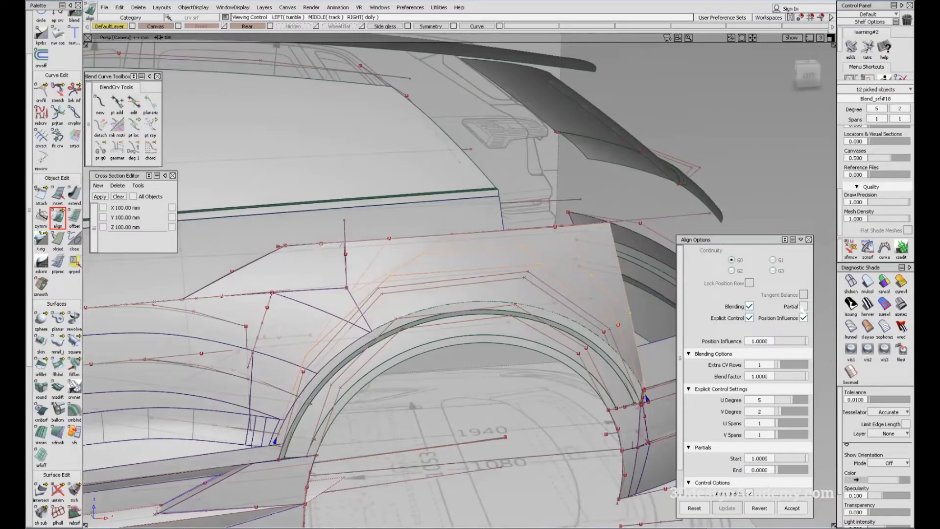
click(803, 307)
alt+shift+right_drag(561, 309, 549, 332)
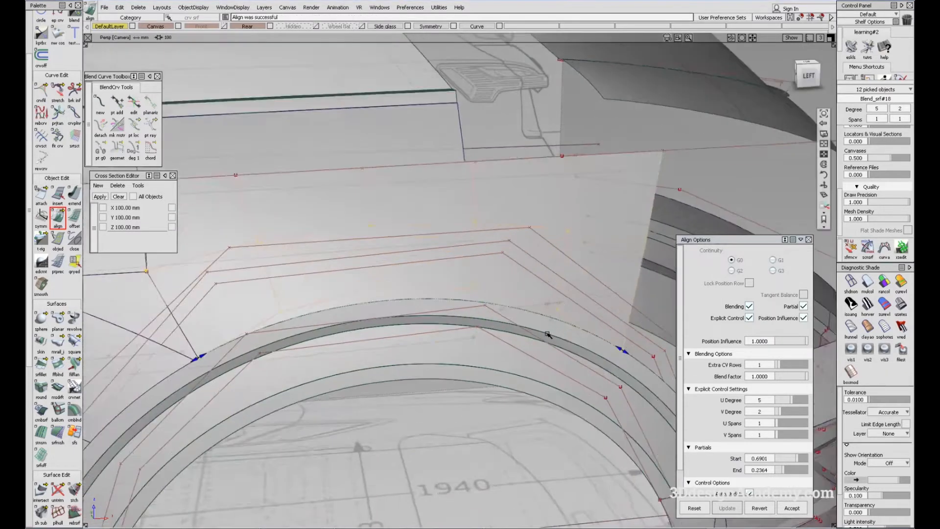
Examine the aligned lower edge of the side panel along the wheel arch from several angles and clear the selection
alt+shift+drag(550, 332, 755, 347)
alt+shift+middle_drag(499, 356, 434, 366)
alt+shift+drag(434, 365, 813, 365)
alt+shift+middle_drag(438, 379, 117, 426)
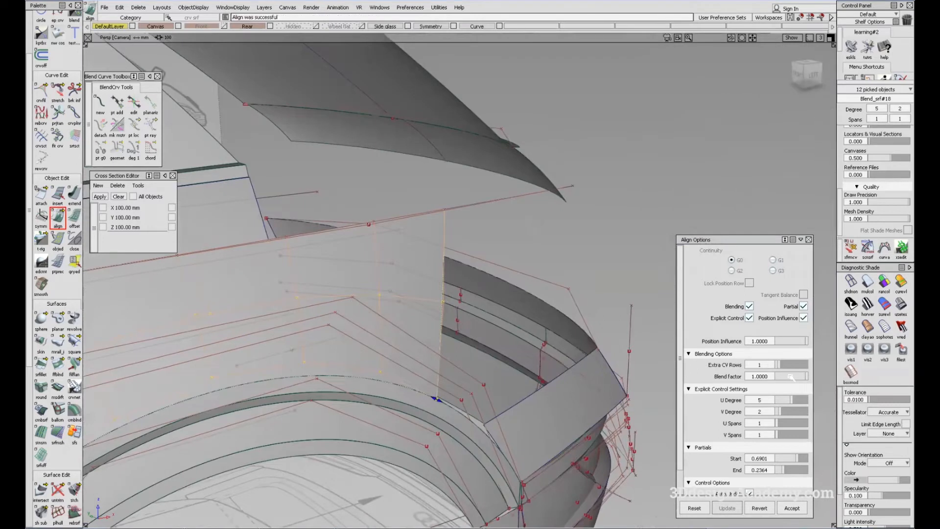
mouse_move(362, 408)
alt+shift+mouse_down()
mouse_move(380, 405)
mouse_move(416, 346)
alt+shift+mouse_up()
ctrl+shift+drag(407, 356, 362, 386)
alt+shift+middle_drag(362, 387, 431, 432)
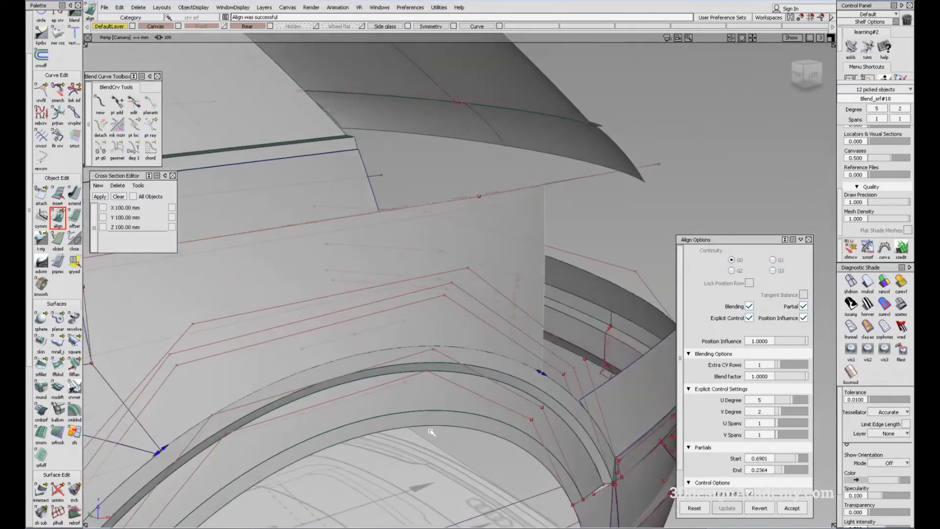
ctrl+shift+drag(422, 340, 391, 416)
alt+shift+drag(388, 378, 388, 361)
mouse_move(350, 350)
alt+shift+middle_down()
mouse_move(275, 384)
mouse_move(402, 324)
alt+shift+middle_up()
mouse_move(402, 325)
alt+shift+mouse_down()
mouse_move(331, 363)
mouse_move(356, 375)
alt+shift+mouse_up()
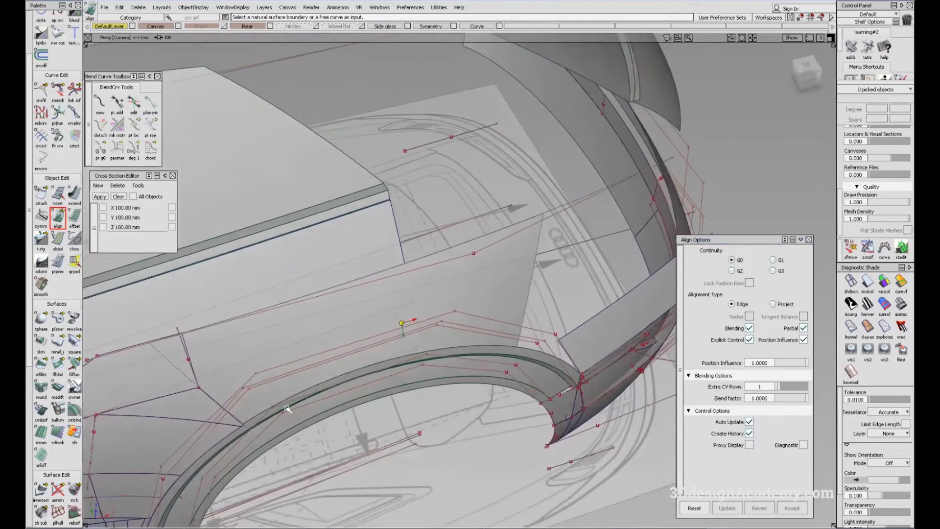
Examine the open area between the rear side panel, the tailgate surfaces and the rear bumper
alt+shift+drag(229, 432, 235, 416)
alt+shift+right_drag(235, 416, 242, 399)
alt+shift+drag(242, 398, 342, 325)
alt+shift+right_drag(342, 325, 277, 421)
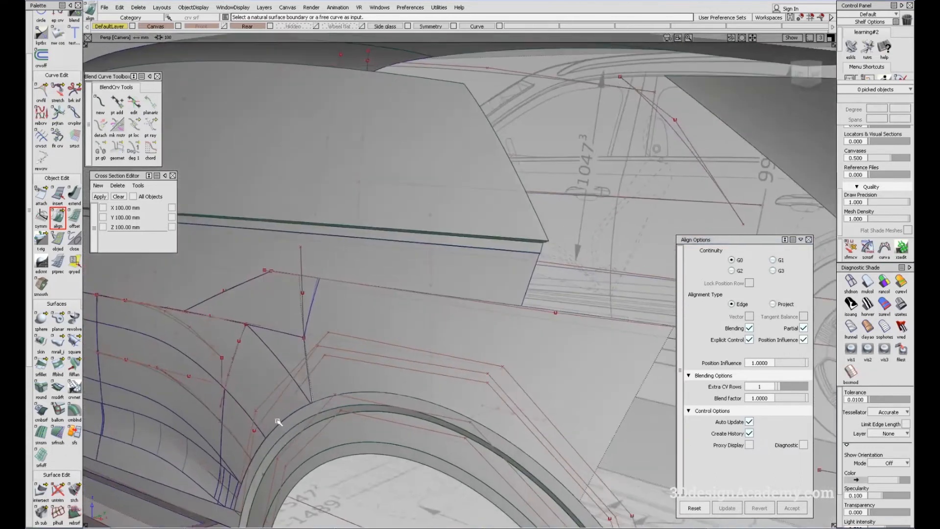
ctrl+shift+drag(277, 421, 277, 384)
alt+shift+drag(283, 342, 273, 389)
drag(355, 394, 303, 332)
alt+shift+drag(405, 337, 613, 342)
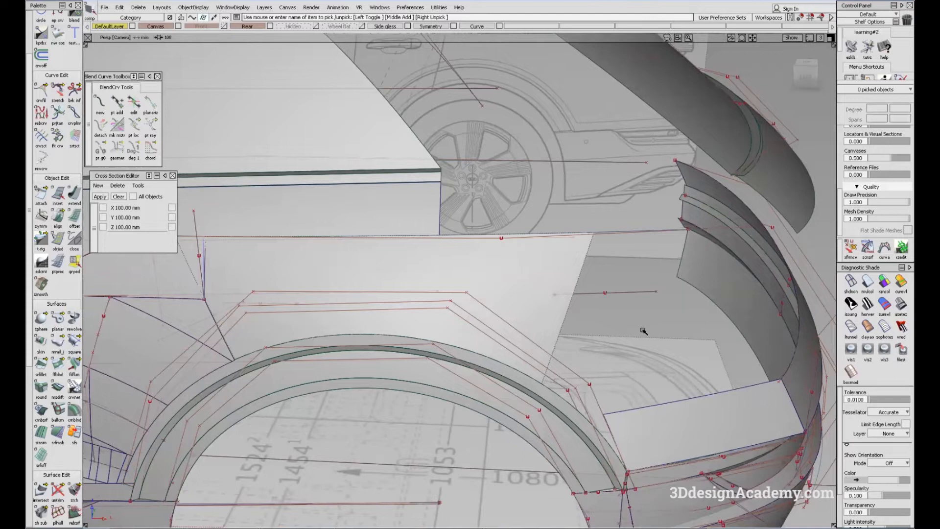
mouse_move(533, 272)
alt+shift+mouse_down()
mouse_move(504, 292)
mouse_move(550, 330)
mouse_move(536, 290)
alt+shift+mouse_up()
ctrl+shift+drag(536, 293, 556, 361)
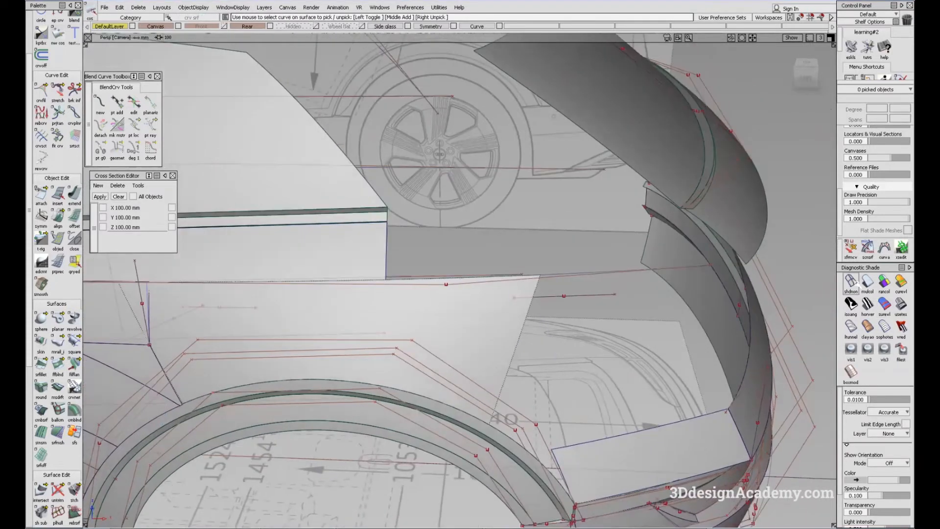
alt+shift+drag(527, 323, 541, 391)
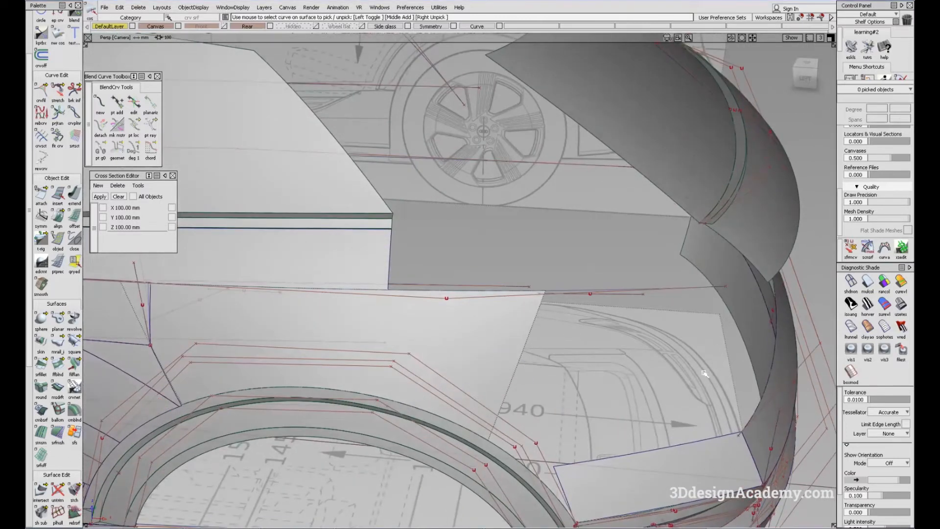
alt+shift+drag(705, 373, 533, 339)
ctrl+shift+drag(469, 332, 504, 378)
alt+shift+drag(424, 323, 459, 310)
ctrl+shift+drag(522, 288, 559, 372)
Compare the unshaded side panel above the rear wheel arch with the side-view blueprint
key(F6)
click(855, 280)
alt+shift+right_drag(623, 271, 594, 272)
mouse_move(226, 101)
alt+shift+middle_down()
mouse_move(375, 256)
mouse_move(458, 300)
mouse_move(460, 312)
alt+shift+middle_up()
alt+shift+middle_drag(562, 299, 565, 304)
ctrl+shift+drag(521, 300, 542, 348)
alt+shift+middle_drag(606, 350, 514, 321)
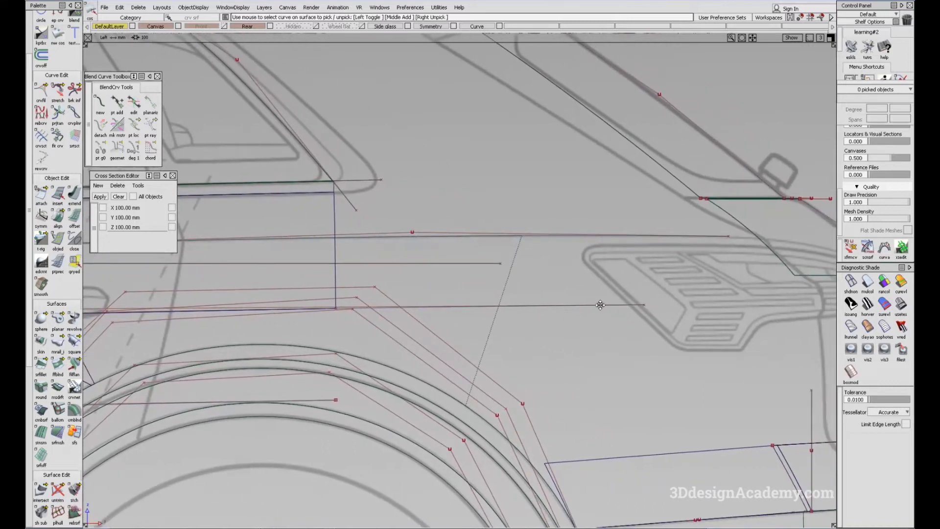
alt+shift+middle_drag(601, 305, 553, 306)
Switch to the photo viewer and study the rear side panel's character lines around the taillight in the rear and side photos
key(alt+Tab)
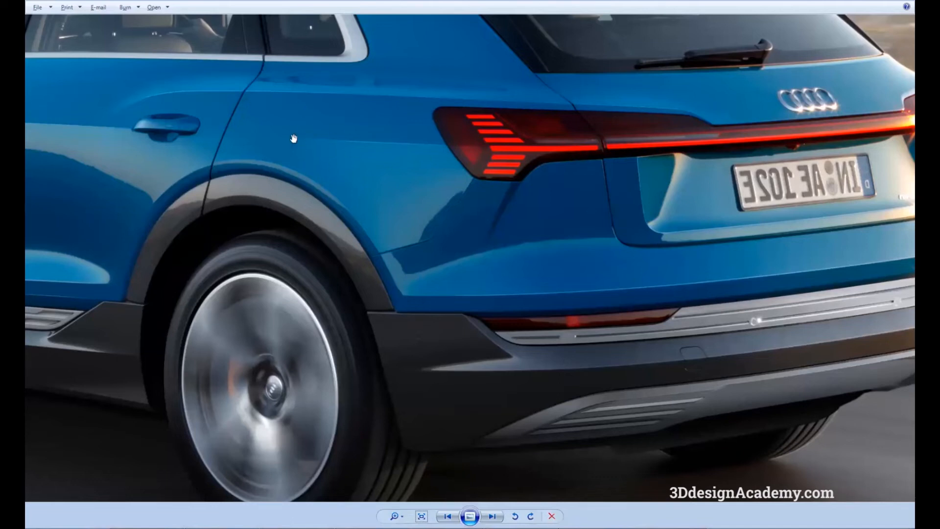
drag(331, 156, 448, 258)
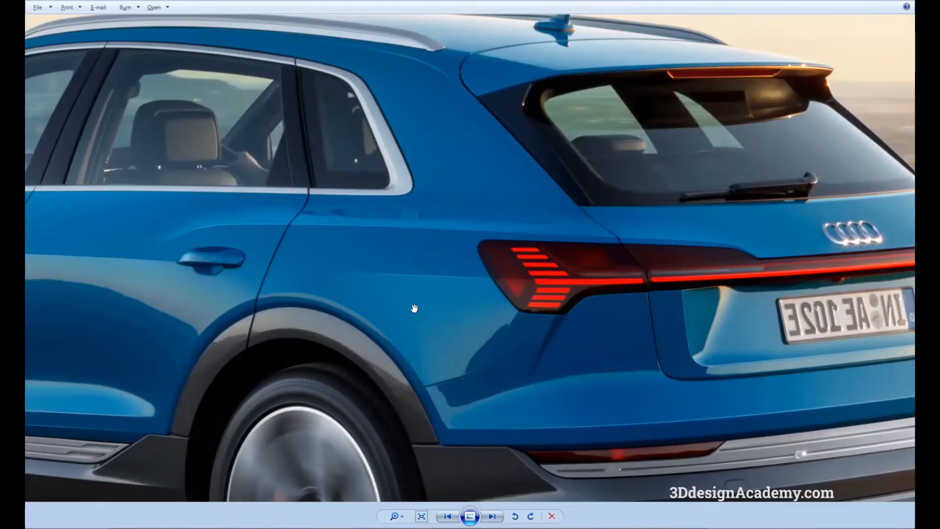
drag(366, 303, 520, 276)
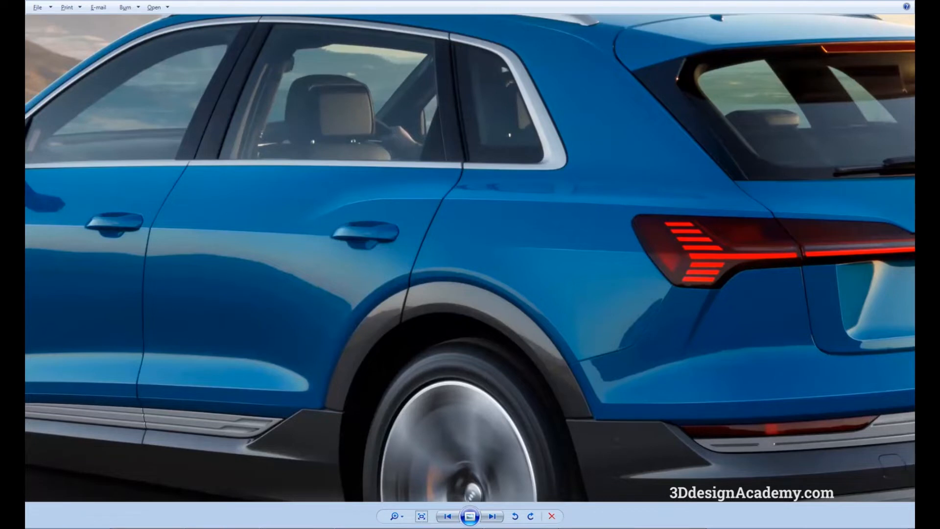
drag(657, 371, 659, 375)
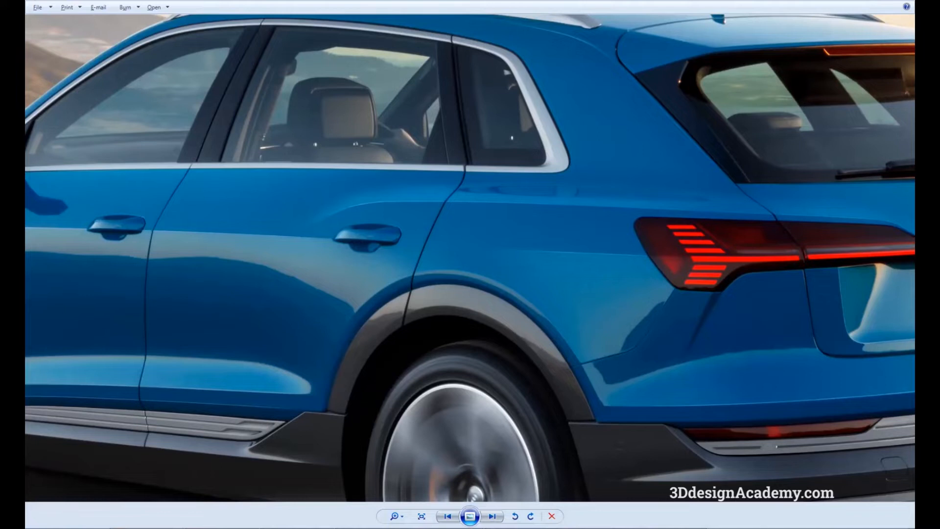
key(Right)
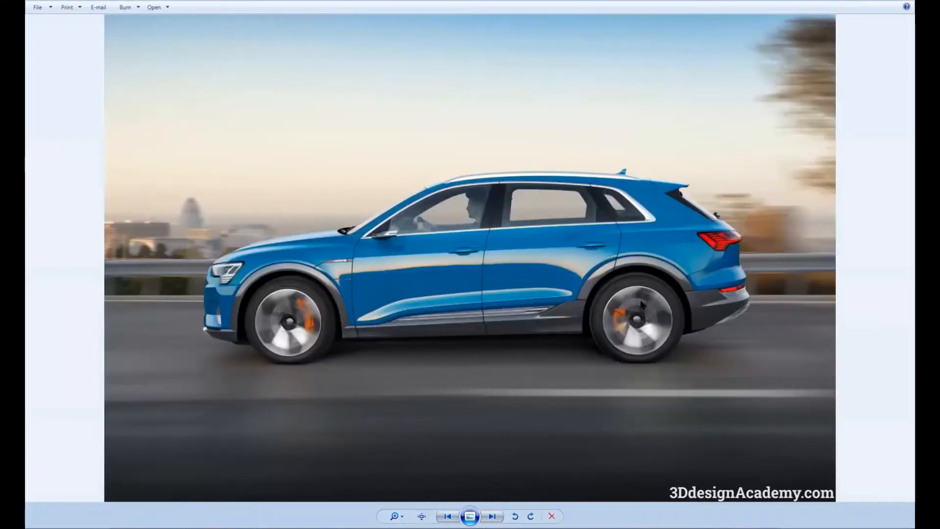
click(422, 516)
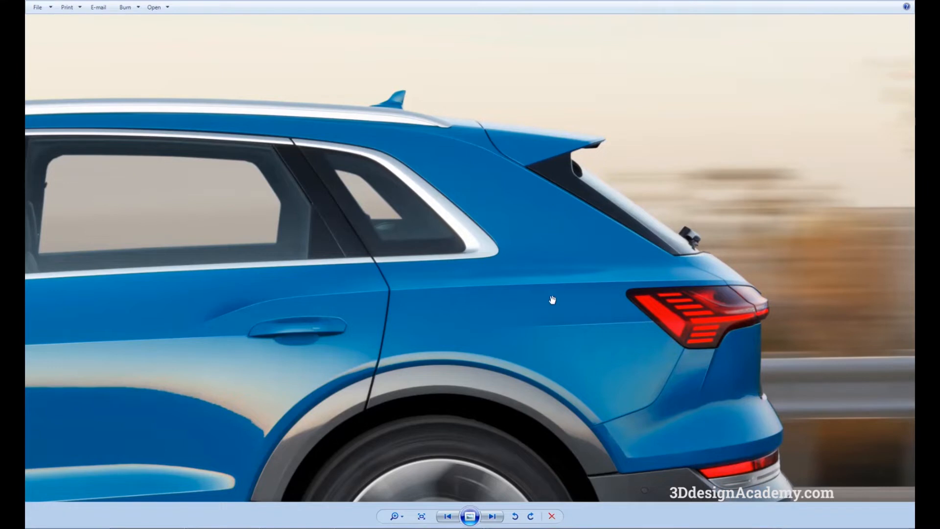
key(alt)
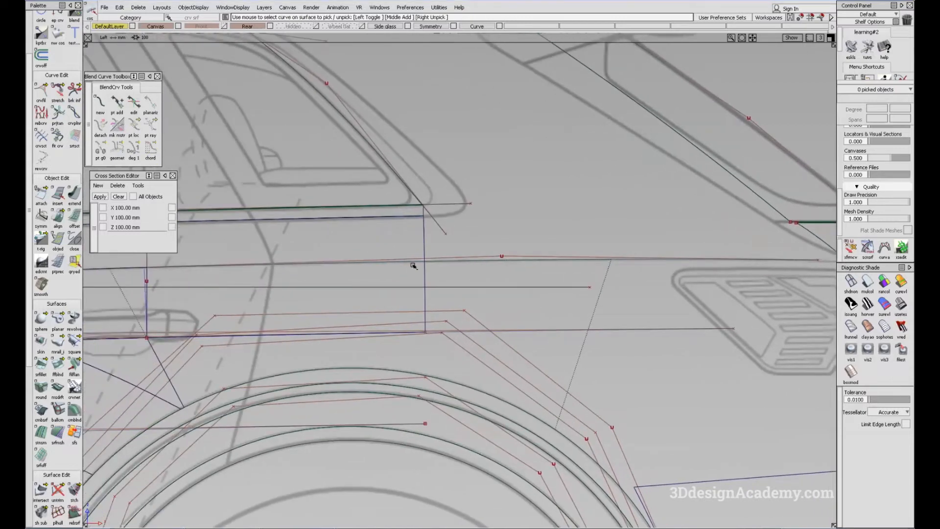
Draw a vertical degree 3 curve across the side panel just behind the side window's lower rear corner
ctrl+shift+drag(401, 260, 346, 83)
scroll(58, 35, up, 2)
click(62, 48)
click(430, 191)
click(430, 337)
ctrl+shift+click(432, 271)
ctrl+shift+middle_drag(447, 256, 465, 274)
ctrl+shift+drag(490, 311, 555, 205)
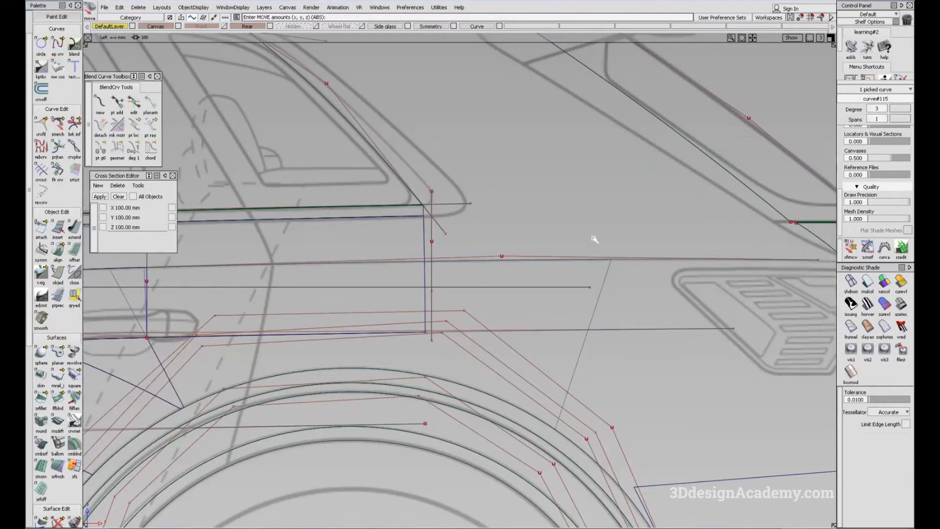
alt+shift+right_drag(657, 284, 629, 276)
alt+shift+middle_drag(503, 317, 540, 302)
ctrl+shift+drag(575, 383, 559, 347)
alt+shift+middle_drag(564, 351, 546, 335)
alt+shift+middle_drag(601, 331, 610, 332)
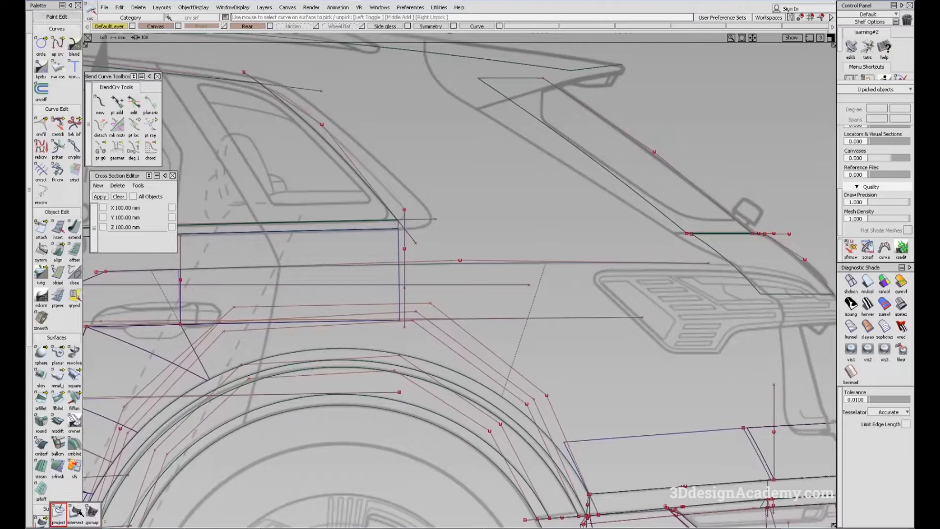
Project the vertical curve onto the side panel surface (Blend_srf#18) as a curve on surface, using the View vector
click(41, 520)
alt+shift+middle_drag(538, 287, 535, 294)
click(727, 305)
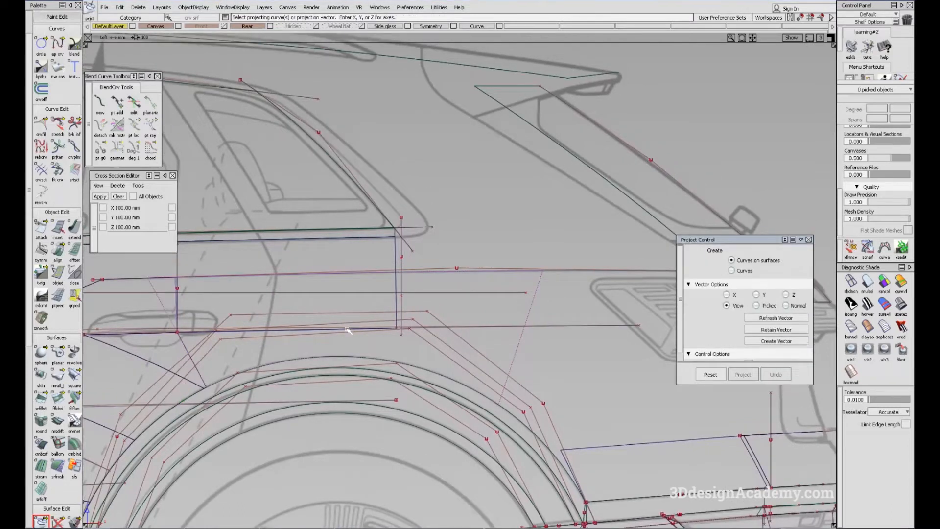
click(401, 301)
ctrl+shift+drag(491, 360, 471, 316)
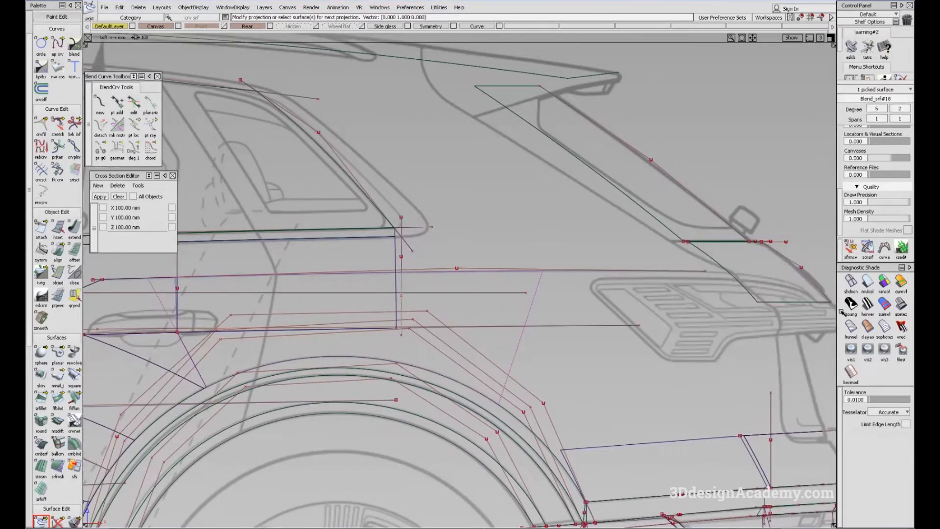
Sweep a monorail surface rearward from the projected vertical curve along the side panel's upper shoulder curve with G0 position continuity
key(F8)
alt+shift+drag(548, 285, 430, 269)
double_click(58, 378)
click(748, 403)
click(401, 268)
click(628, 200)
alt+shift+right_drag(461, 272, 346, 311)
alt+shift+drag(346, 310, 374, 314)
Enable Curve Segments for the sweep and start the rail segment at the projected curve, at 0.4929
click(749, 348)
drag(401, 280, 458, 269)
alt+shift+right_drag(458, 270, 494, 262)
alt+shift+drag(494, 262, 453, 252)
alt+shift+right_drag(453, 253, 430, 287)
alt+shift+drag(430, 288, 583, 294)
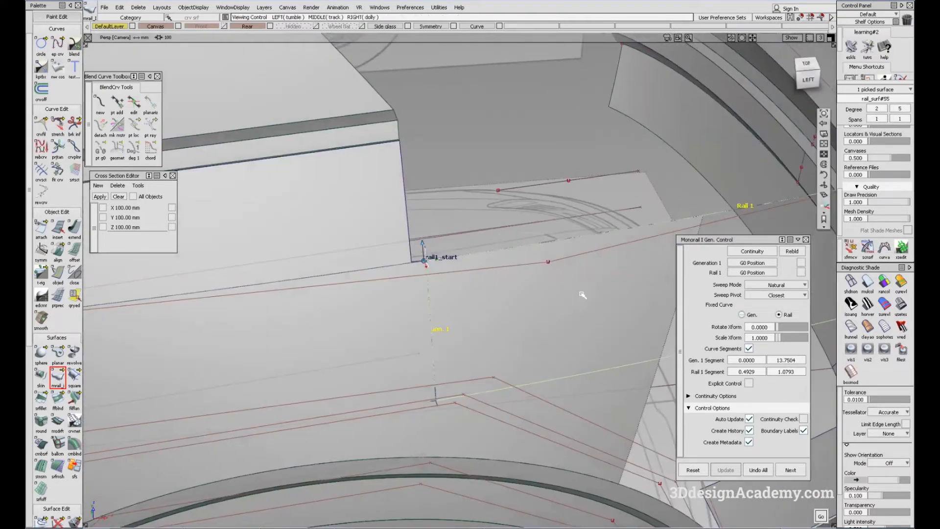
Examine the reflections on the swept rear side surface and its neighbours with showroom shading
alt+shift+right_drag(583, 294, 568, 313)
ctrl+shift+drag(568, 312, 571, 337)
alt+shift+drag(604, 252, 466, 279)
ctrl+shift+right_drag(466, 279, 466, 299)
click(903, 300)
mouse_move(519, 337)
alt+shift+mouse_down()
mouse_move(537, 297)
mouse_move(509, 320)
alt+shift+mouse_up()
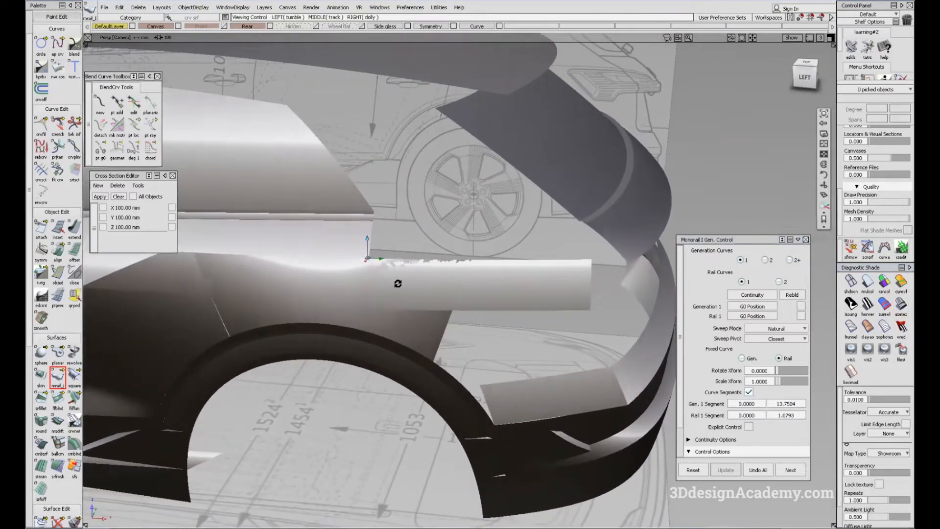
alt+shift+drag(398, 283, 392, 272)
alt+shift+drag(525, 307, 473, 309)
ctrl+shift+right_drag(473, 310, 472, 328)
alt+shift+drag(477, 338, 424, 319)
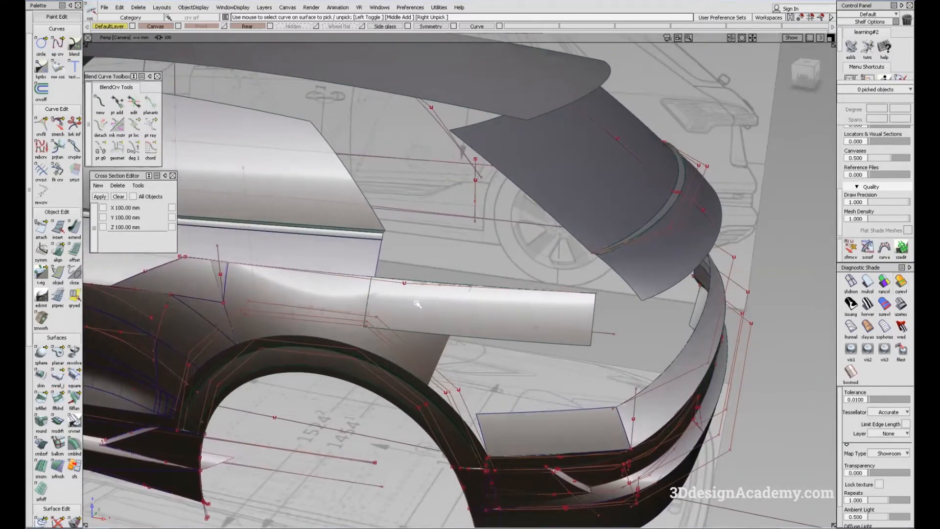
alt+shift+drag(417, 303, 411, 291)
Project the horizontal character line curve (curve#33) onto the swept surface in the unshaded side view, using the View vector
key(F6)
click(853, 288)
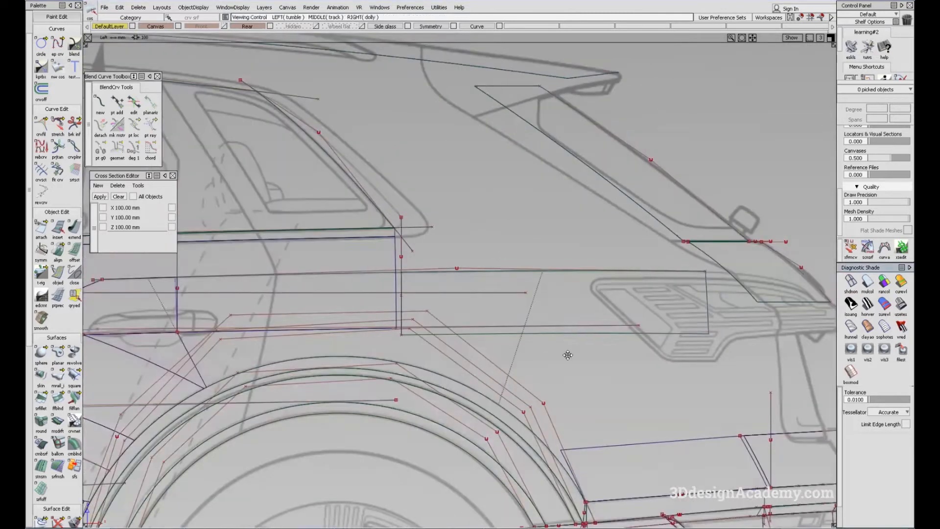
alt+shift+middle_drag(594, 364, 576, 326)
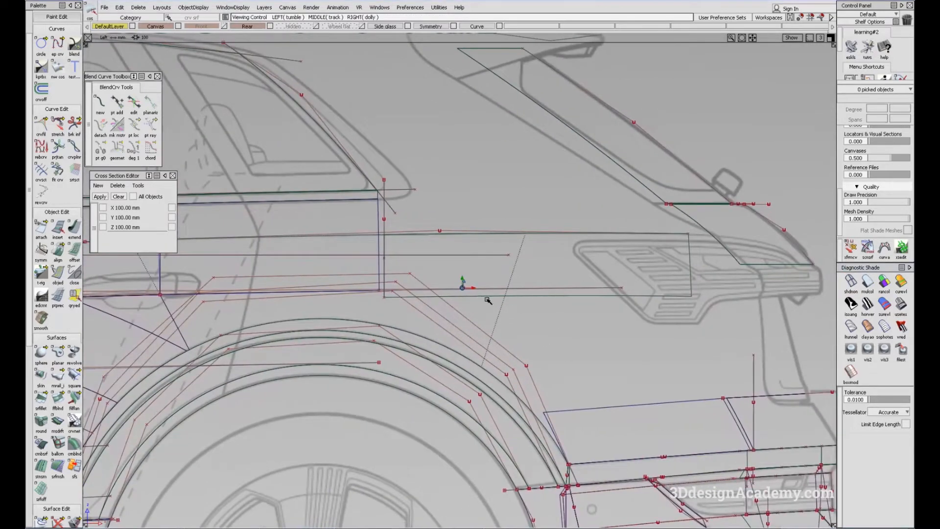
alt+shift+middle_drag(722, 299, 583, 279)
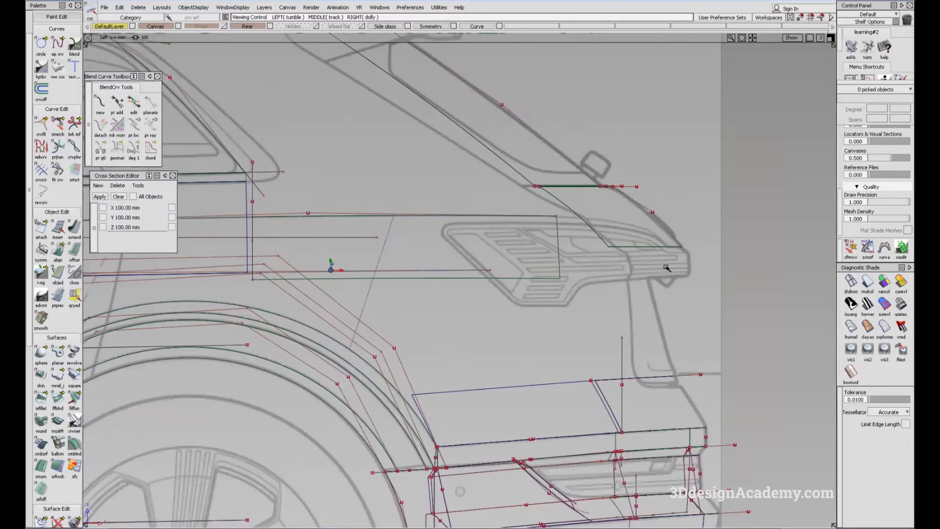
alt+shift+middle_drag(559, 291, 632, 290)
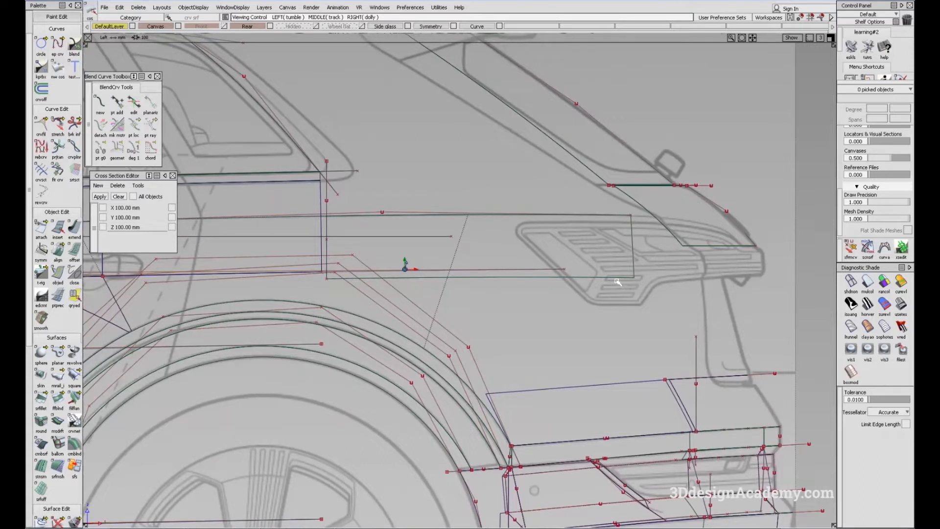
ctrl+shift+drag(539, 273, 546, 266)
click(549, 269)
alt+shift+middle_drag(439, 302, 637, 284)
alt+shift+right_drag(636, 284, 548, 312)
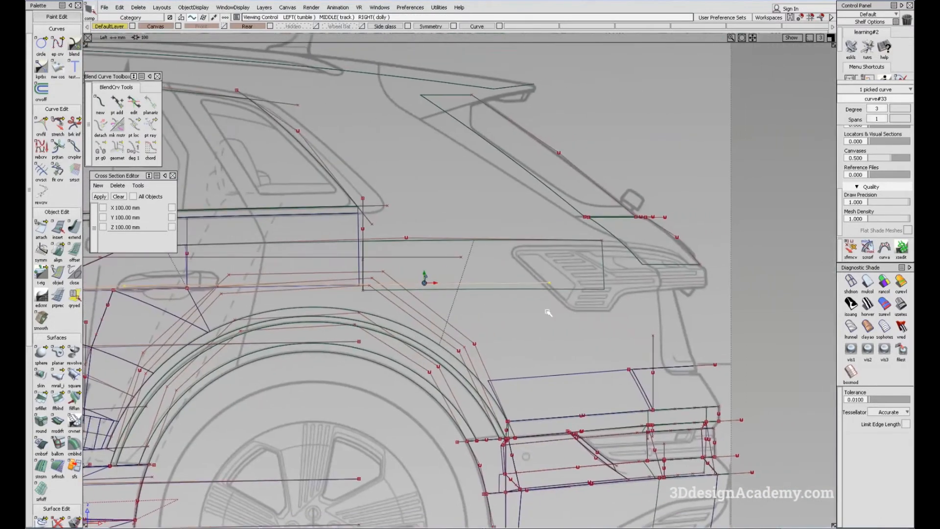
scroll(46, 514, down, 1)
double_click(41, 512)
click(529, 258)
drag(512, 277, 535, 319)
alt+shift+right_drag(513, 282, 418, 271)
ctrl+shift+drag(511, 325, 502, 282)
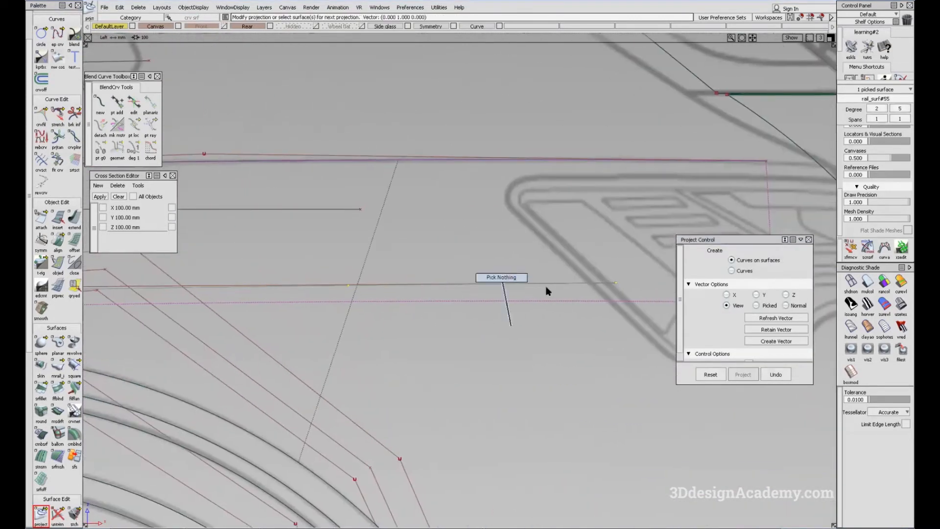
Trim away the swept surface's strip below the projected character line with Extend enabled, and clear the selection
alt+shift+middle_drag(620, 282, 520, 279)
alt+shift+right_drag(608, 280, 516, 281)
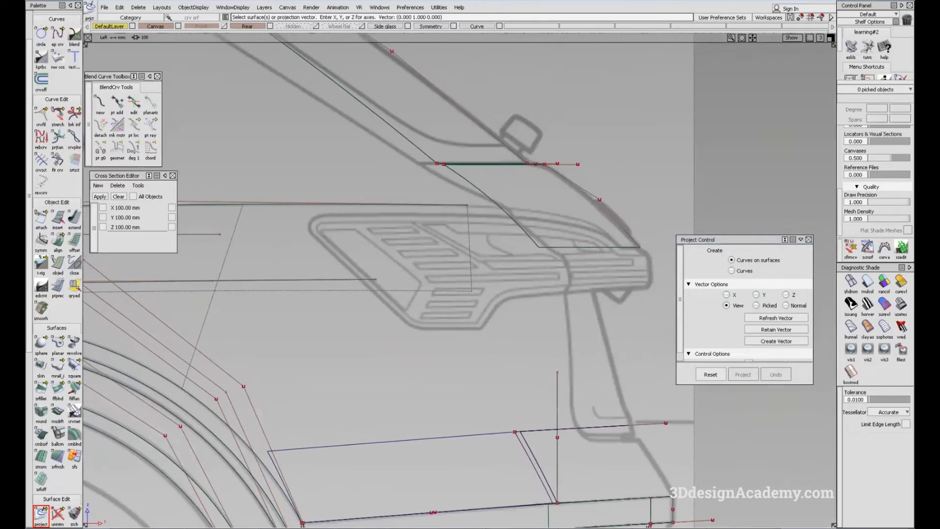
alt+shift+middle_drag(305, 331, 384, 298)
alt+shift+right_drag(604, 293, 379, 333)
ctrl+shift+drag(348, 348, 349, 385)
drag(58, 512, 81, 514)
click(439, 292)
key(Return)
key(space)
alt+shift+middle_drag(497, 328, 550, 324)
ctrl+shift+drag(506, 361, 497, 310)
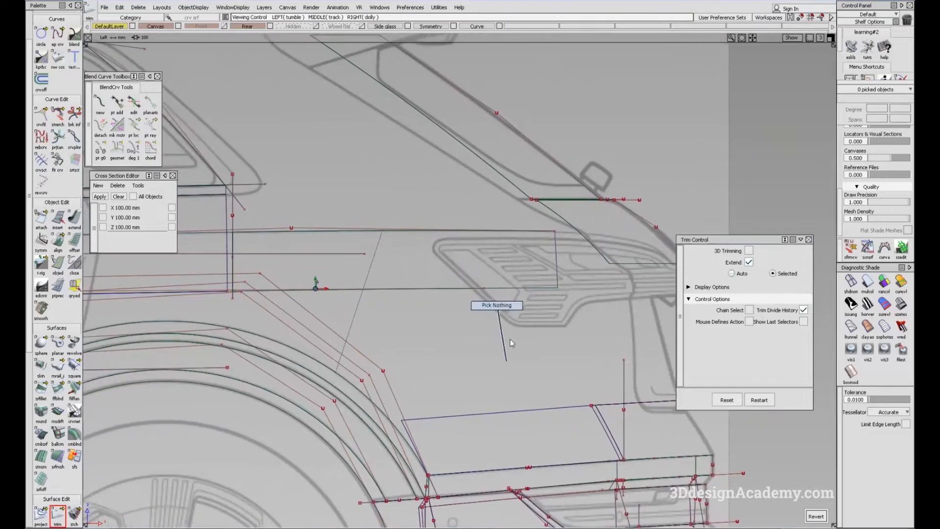
ctrl+shift+drag(509, 343, 509, 343)
Check the taillight and character line area in the rear reference photo, and inspect the trimmed surface shaded in perspective
click(555, 528)
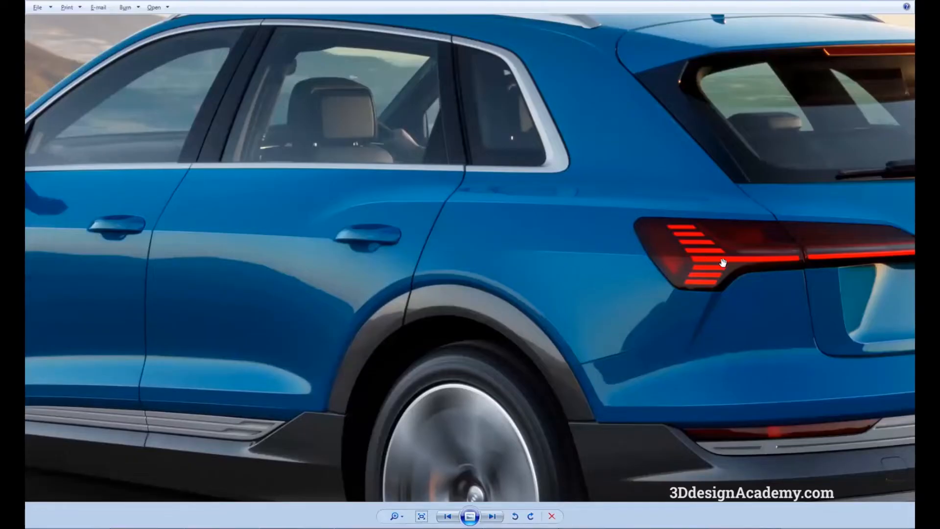
drag(644, 267, 510, 277)
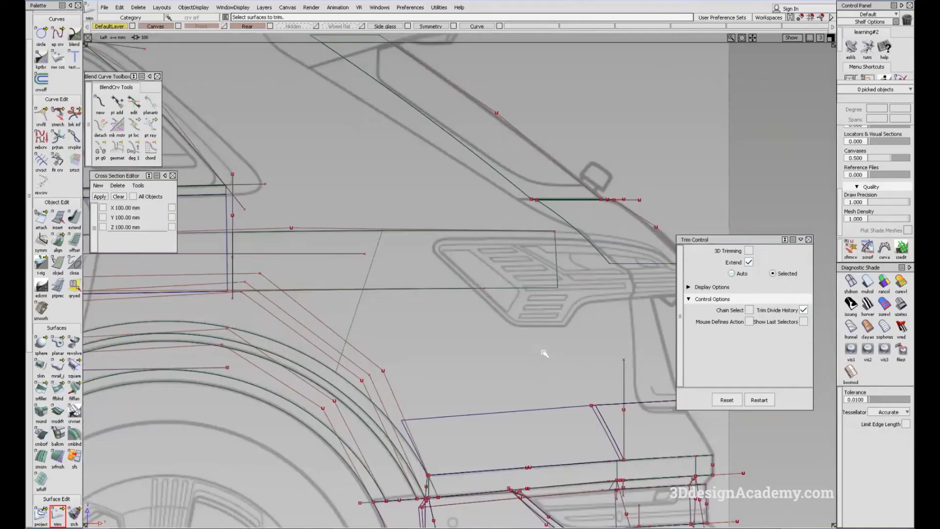
key(Escape)
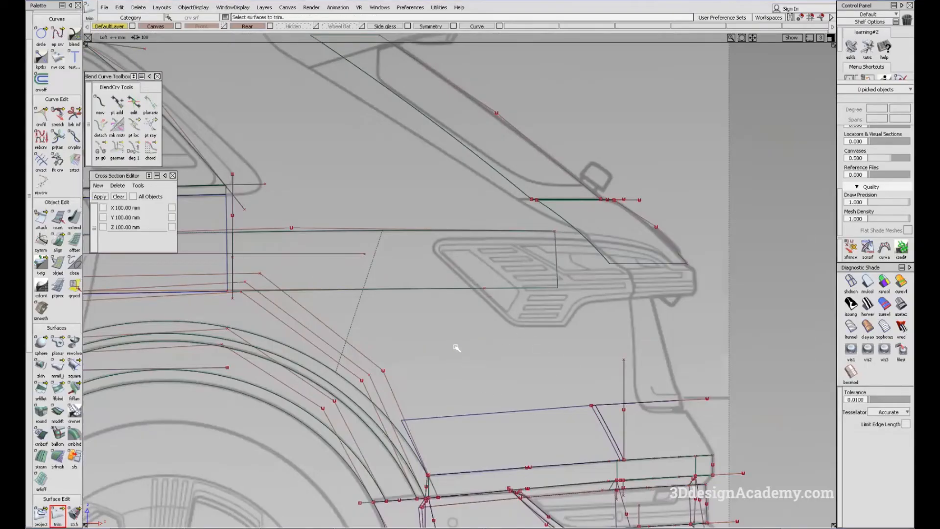
key(F4)
mouse_move(493, 352)
alt+shift+mouse_down()
mouse_move(593, 294)
mouse_move(516, 357)
mouse_move(566, 297)
alt+shift+mouse_up()
click(851, 281)
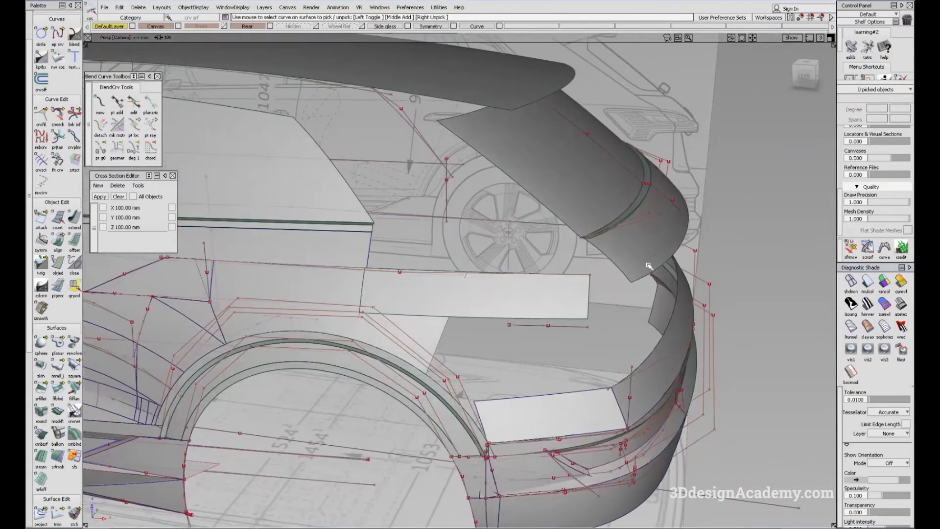
alt+shift+drag(672, 247, 415, 330)
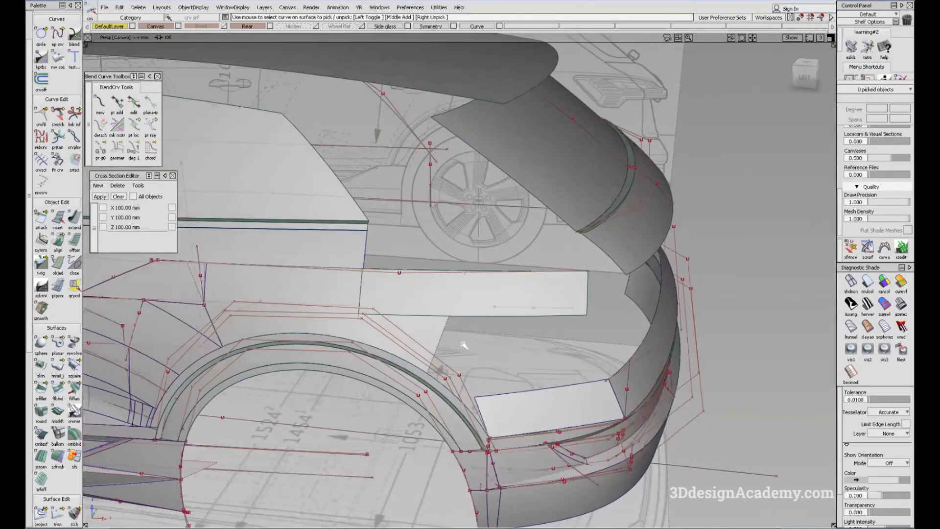
Draw a straight vertical edit-point curve from the wheel arch trim's rear corner up past the swept surface's lower edge, using the side view
alt+shift+drag(502, 415, 517, 453)
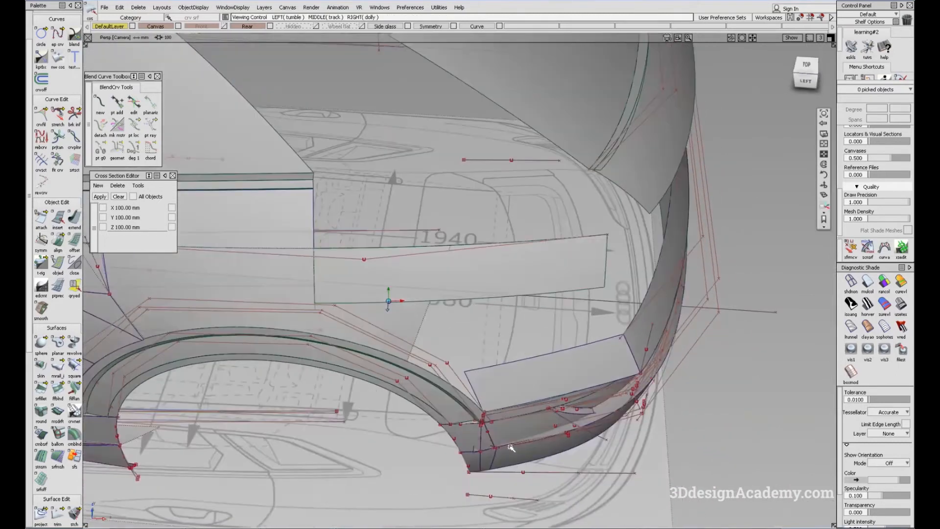
key(alt+Tab)
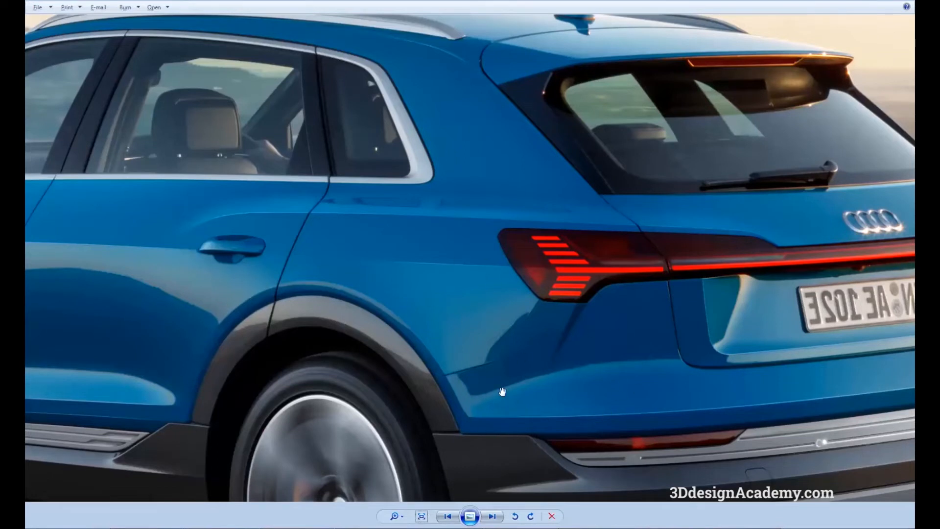
key(alt+Tab)
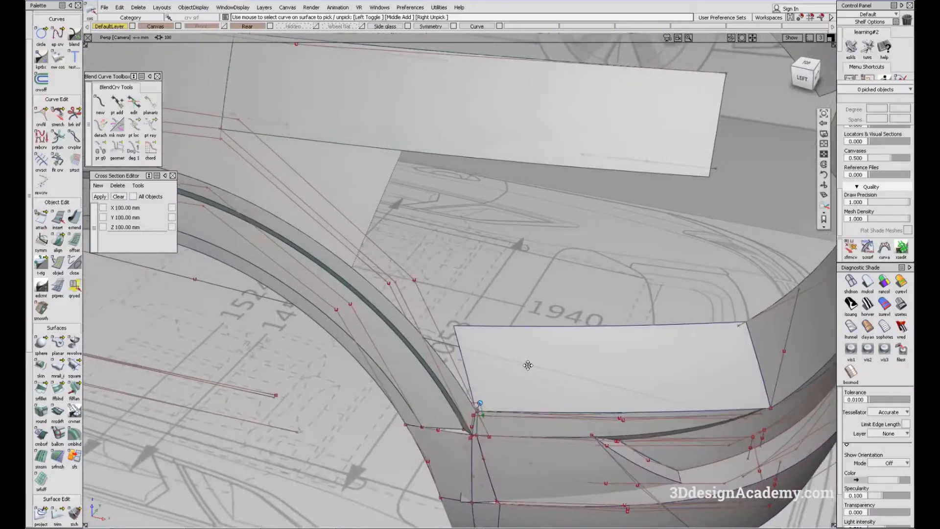
alt+shift+drag(527, 366, 475, 443)
scroll(42, 88, up, 2)
click(57, 68)
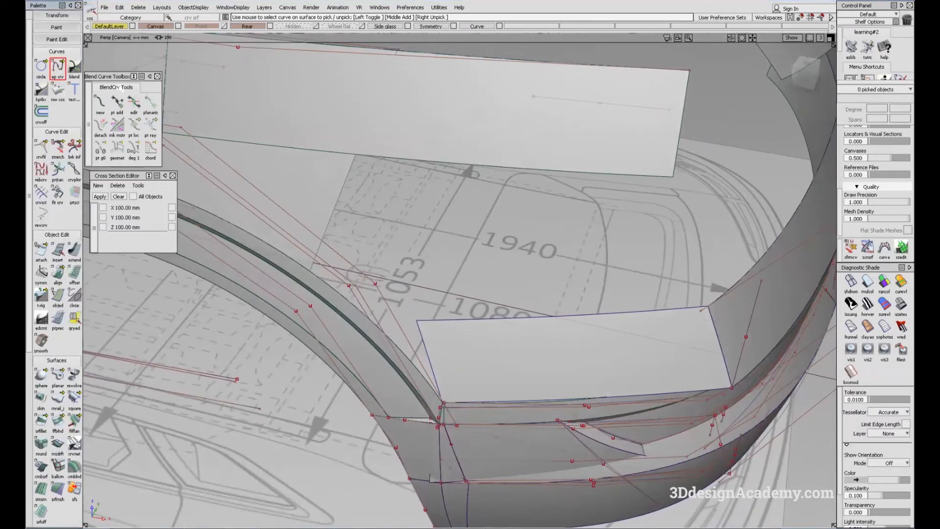
alt+shift+drag(454, 198, 480, 275)
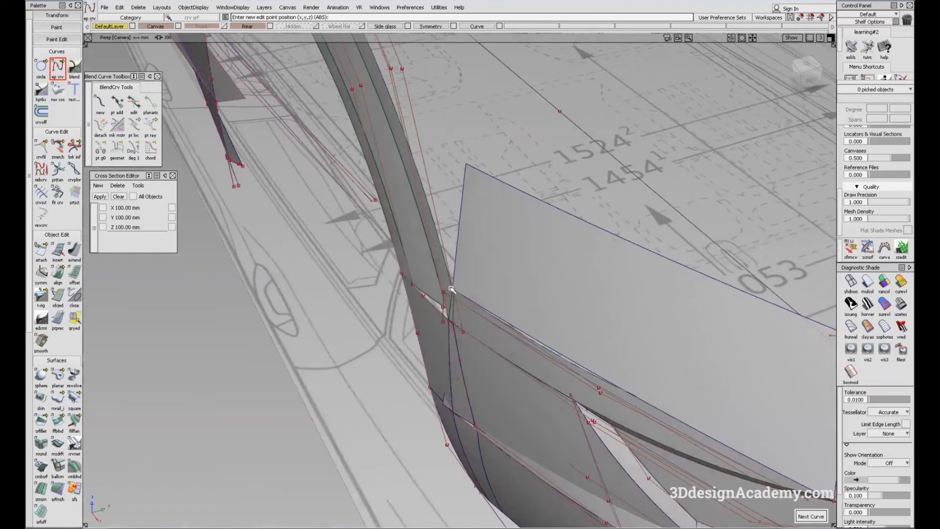
scroll(451, 311, up, 5)
ctrl+alt+drag(451, 313, 557, 320)
scroll(520, 246, down, 5)
alt+shift+right_drag(557, 320, 515, 304)
ctrl+alt+drag(509, 285, 493, 287)
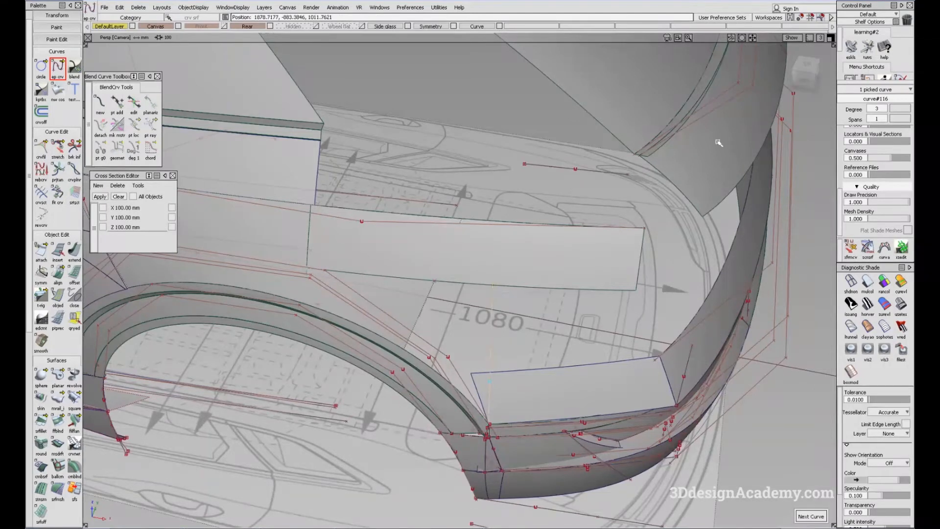
click(802, 81)
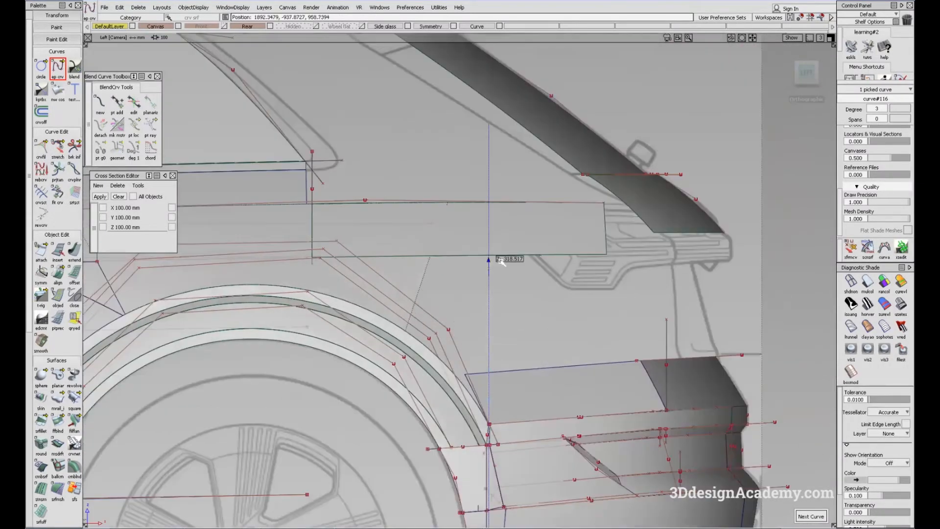
ctrl+shift+drag(496, 260, 478, 278)
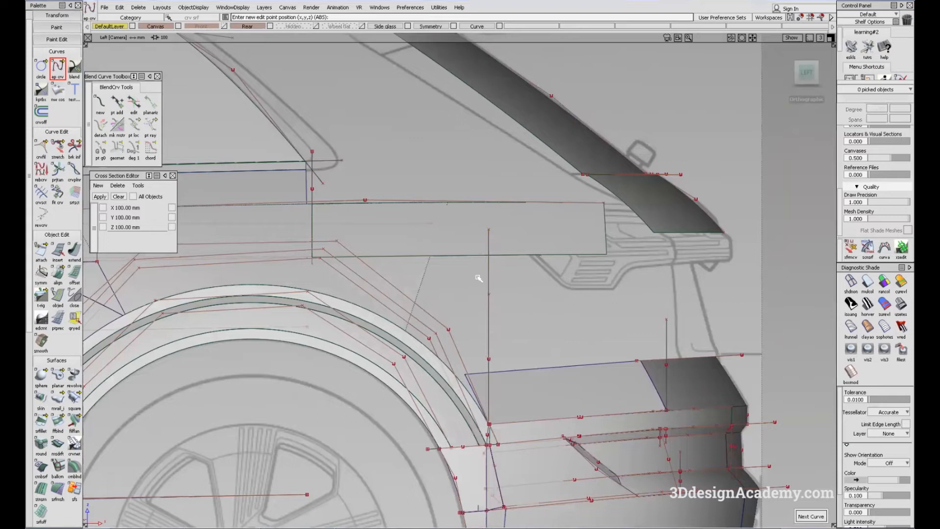
Try to stretch the vertical curve's upper end onto the swept surface's lower edge in the side view
alt+shift+middle_drag(478, 268, 474, 282)
click(74, 251)
click(486, 259)
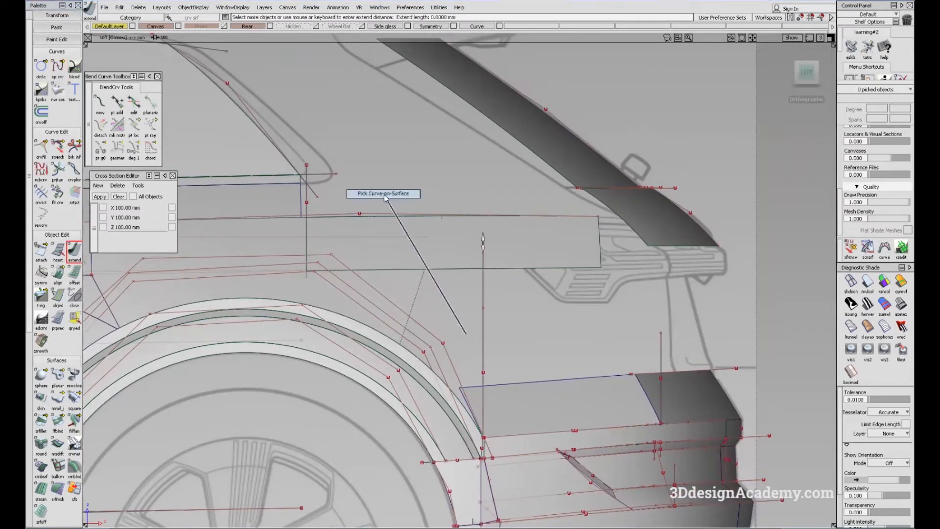
click(59, 147)
click(484, 253)
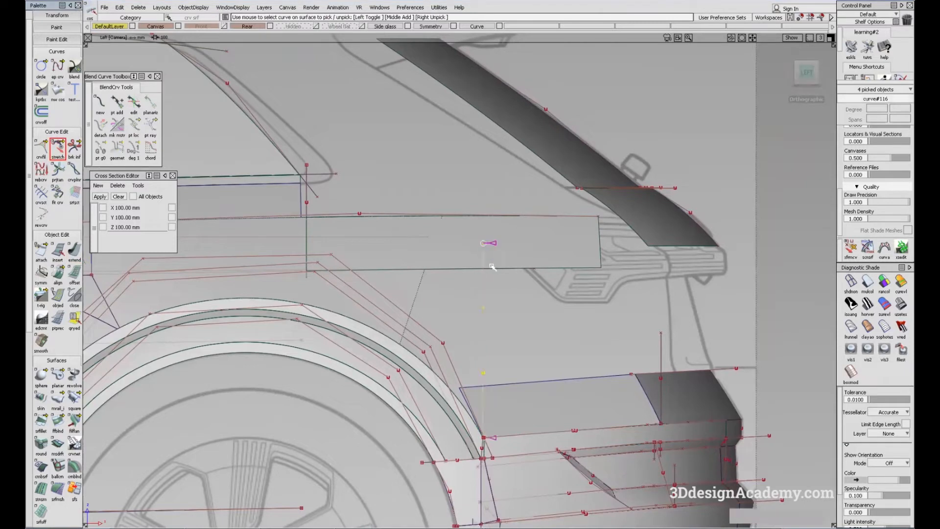
mouse_move(489, 393)
ctrl+shift+mouse_down()
mouse_move(478, 313)
mouse_move(499, 342)
ctrl+shift+mouse_up()
Hide the original horizontal character line curve (curve#33) so it cannot be snapped to
mouse_move(360, 368)
alt+shift+mouse_down()
mouse_move(763, 257)
mouse_move(638, 215)
alt+shift+mouse_up()
mouse_move(556, 304)
ctrl+shift+mouse_down()
mouse_move(533, 233)
mouse_move(514, 285)
mouse_move(533, 281)
ctrl+shift+mouse_up()
click(542, 281)
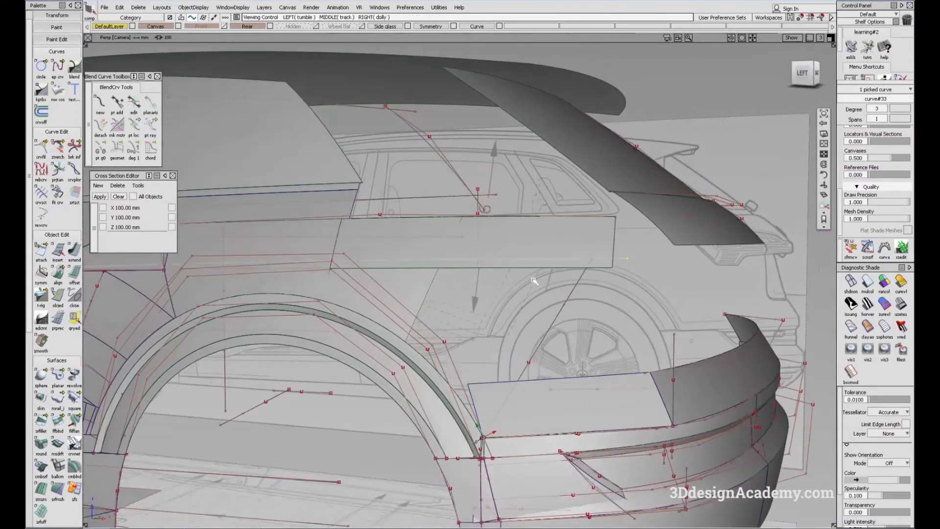
click(196, 8)
click(196, 42)
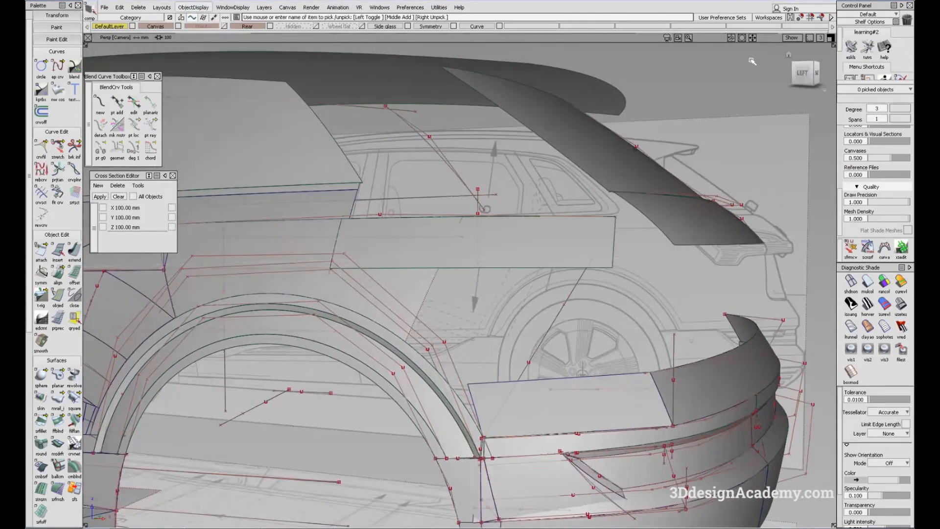
Stretch the vertical curve's upper end so it snaps onto the trimmed lower edge of the swept surface
alt+shift+drag(591, 229, 576, 232)
click(60, 146)
click(484, 271)
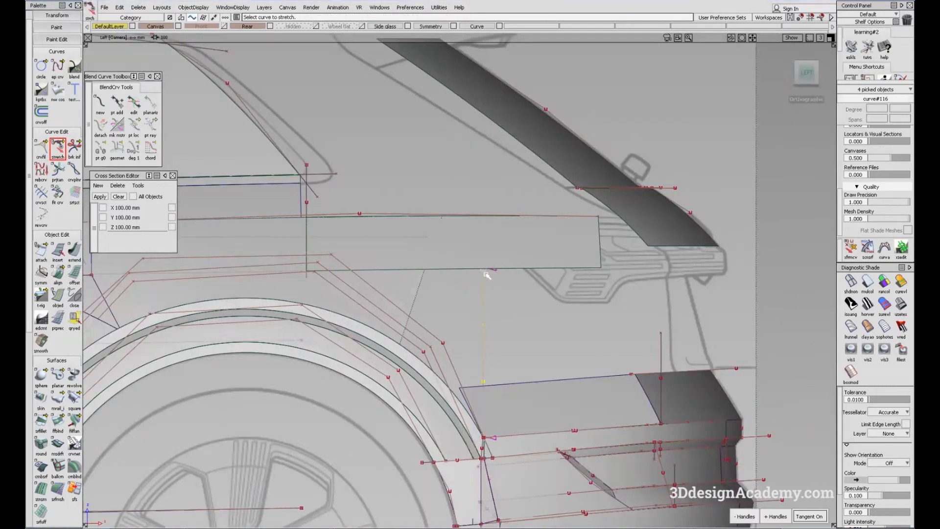
drag(485, 273, 482, 273)
click(456, 279)
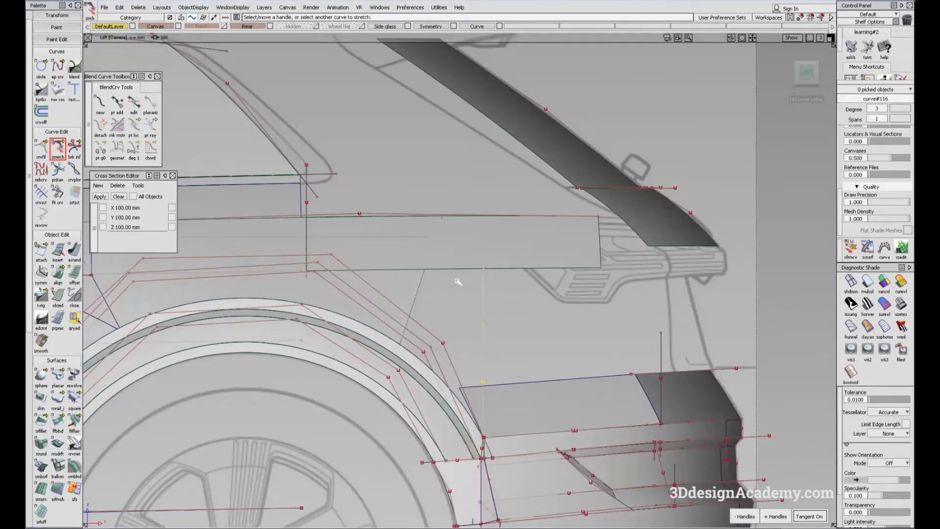
Set the vertical curve's degree to 2
click(885, 110)
click(883, 149)
drag(468, 347, 504, 370)
key(F8)
Compare the area with the rear reference photo and stretch the lower part of the vertical curve along Y to refine its curvature
alt+shift+drag(339, 405, 575, 387)
ctrl+shift+middle_drag(575, 387, 579, 332)
alt+shift+drag(579, 332, 518, 400)
key(alt+Tab)
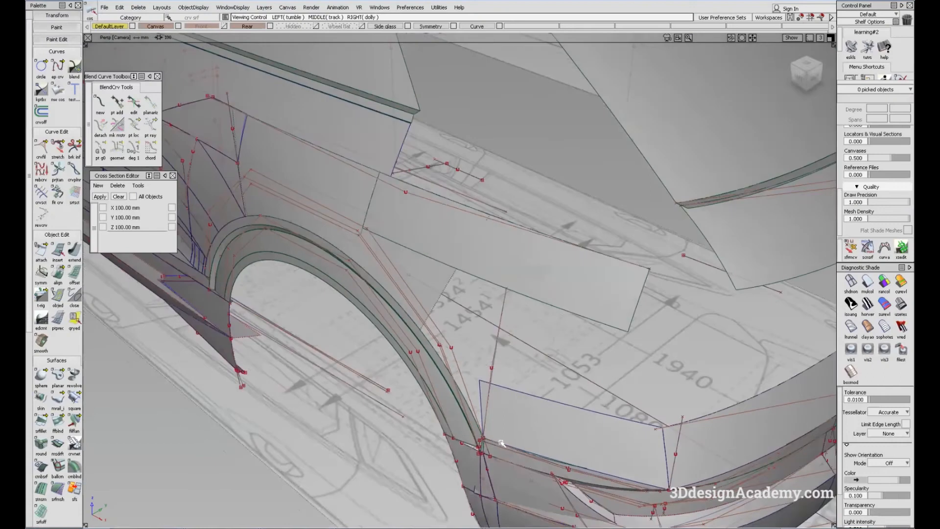
click(57, 156)
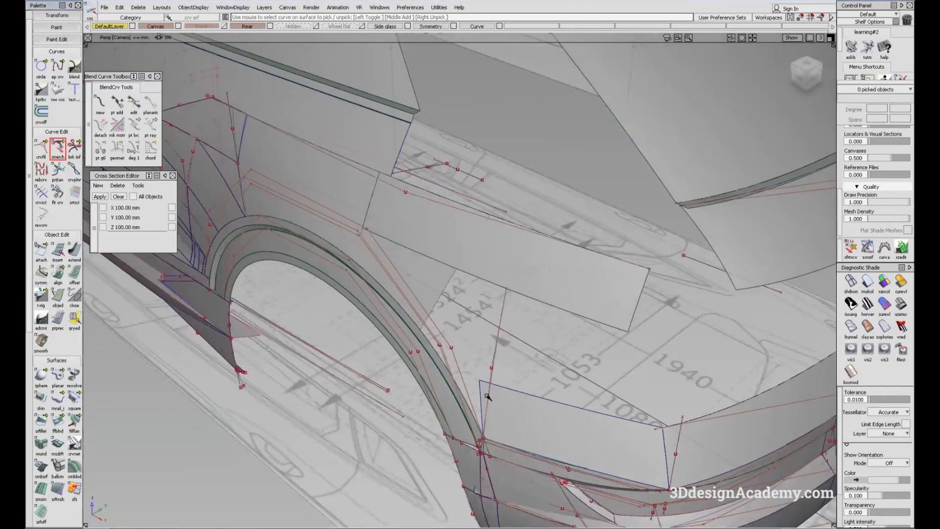
click(489, 416)
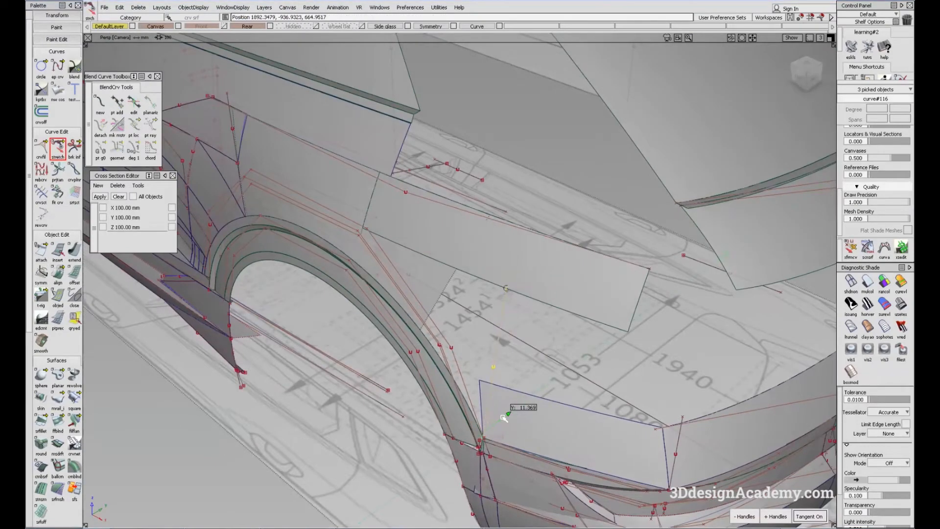
alt+shift+drag(484, 387, 363, 374)
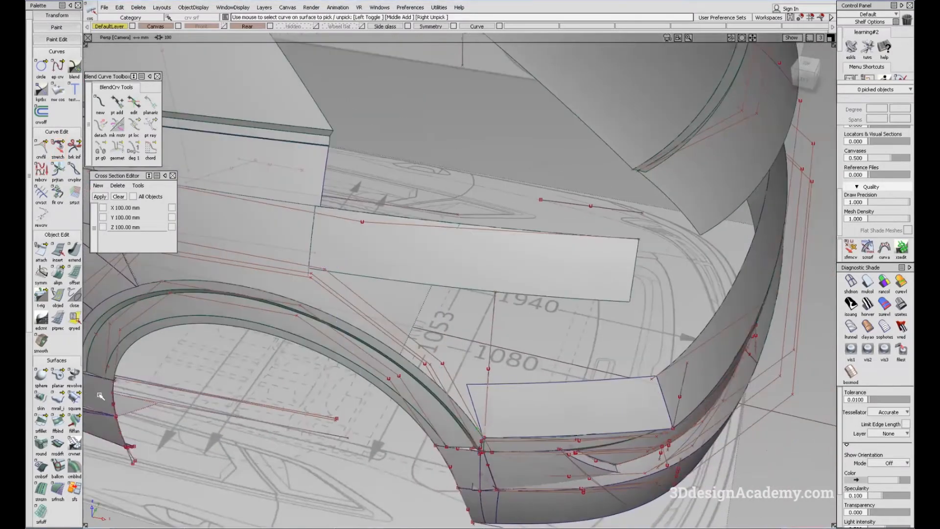
Sweep the vertical curve along the upper surface's trimmed lower edge as a monorail surface with Curve Segments off, and accept it
click(57, 404)
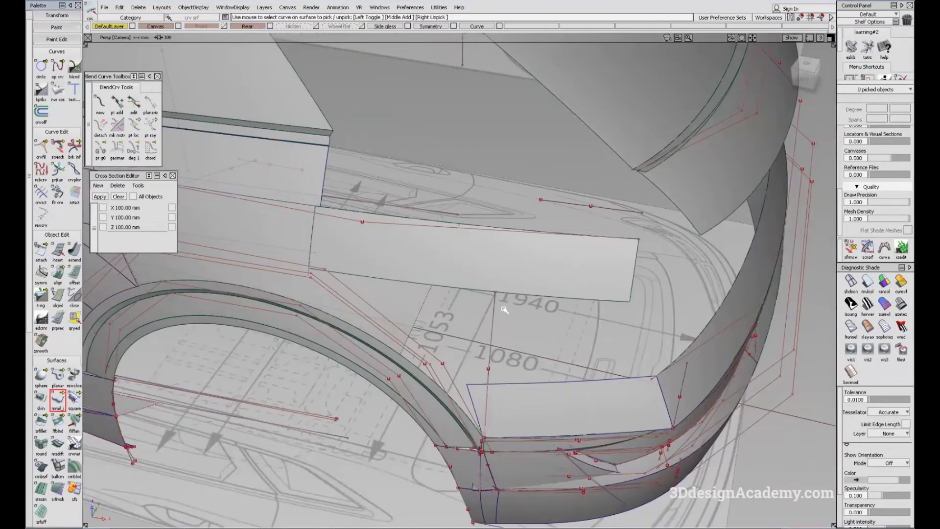
click(531, 296)
mouse_move(531, 297)
alt+shift+mouse_down()
mouse_move(507, 379)
mouse_move(502, 333)
alt+shift+mouse_up()
ctrl+shift+right_drag(503, 332, 592, 388)
mouse_move(591, 384)
alt+shift+mouse_down()
mouse_move(586, 302)
mouse_move(529, 274)
mouse_move(516, 319)
mouse_move(494, 280)
mouse_move(496, 306)
alt+shift+mouse_up()
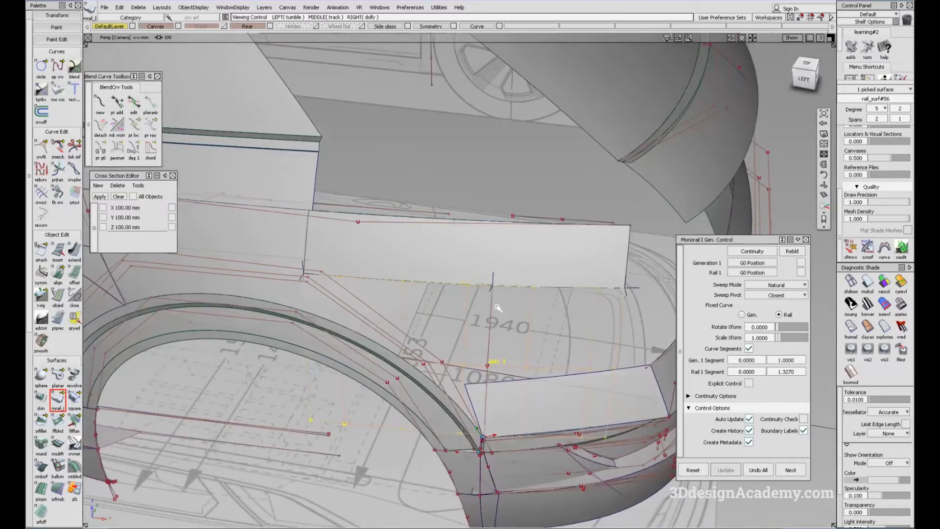
alt+shift+scroll(492, 285, up, 4)
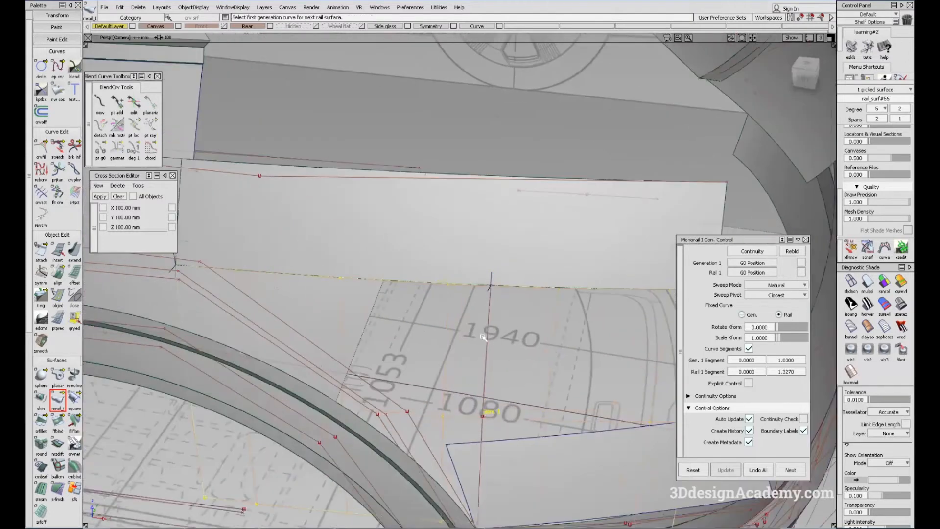
alt+shift+scroll(491, 306, down, 5)
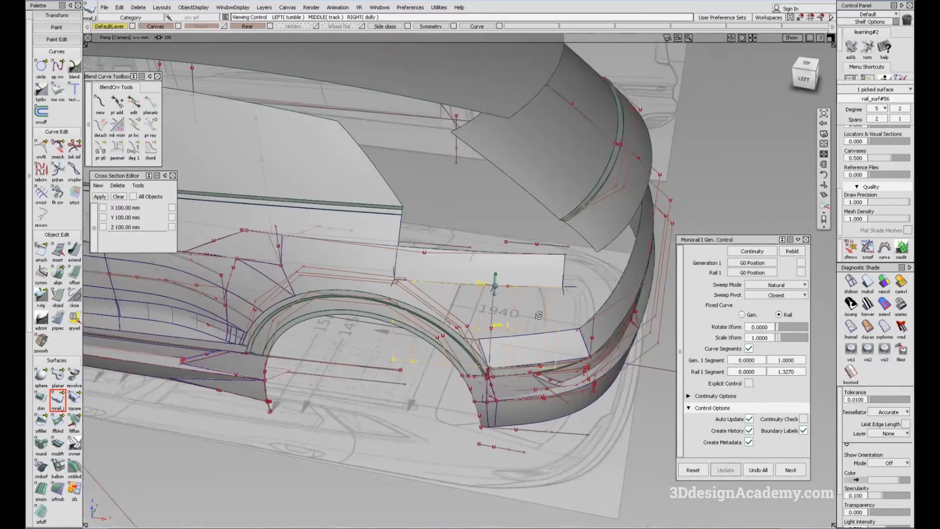
alt+shift+drag(584, 290, 565, 277)
click(749, 349)
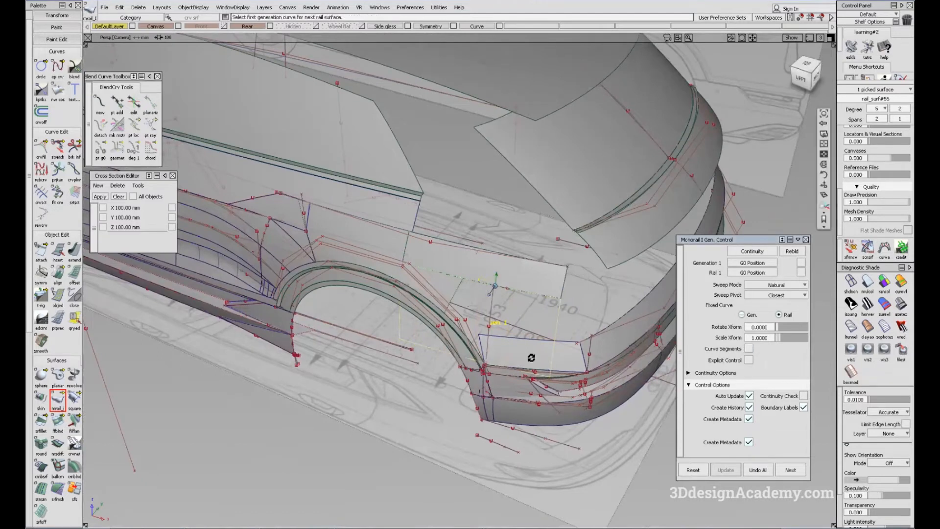
alt+shift+drag(531, 358, 534, 365)
click(791, 469)
Build a monorail surface using the short rear edge above the wheel arch as generation curve and arch curve fit_curve#30 as rail
alt+shift+right_drag(462, 337, 524, 327)
alt+shift+drag(524, 327, 676, 328)
alt+shift+drag(502, 283, 450, 275)
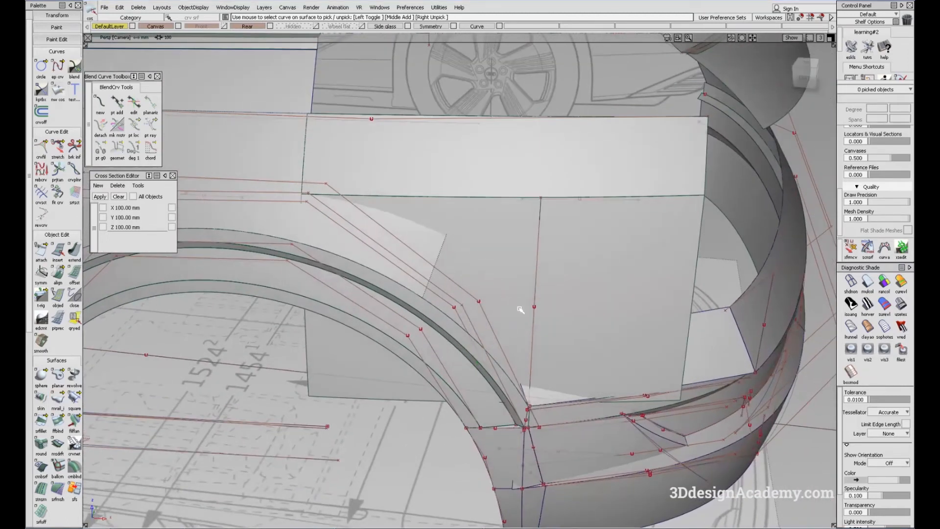
alt+shift+drag(464, 278, 558, 265)
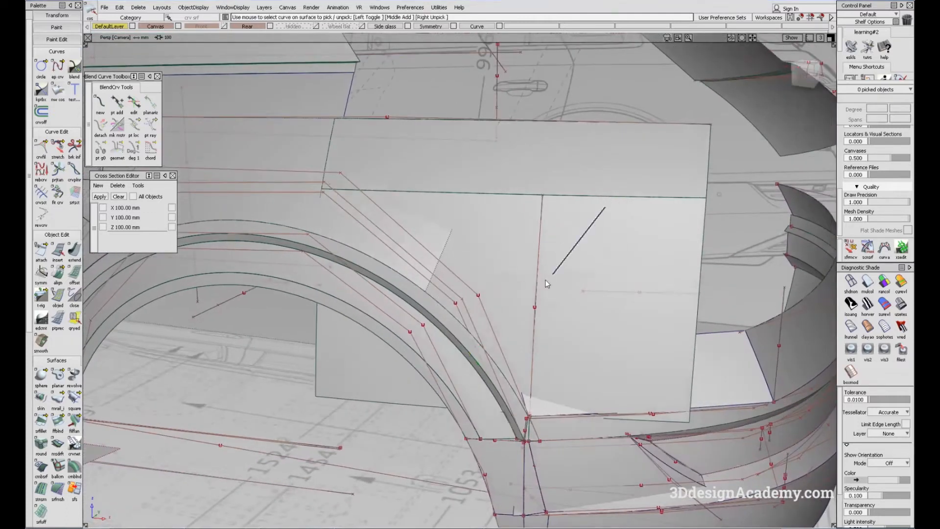
alt+shift+drag(533, 319, 520, 350)
click(59, 399)
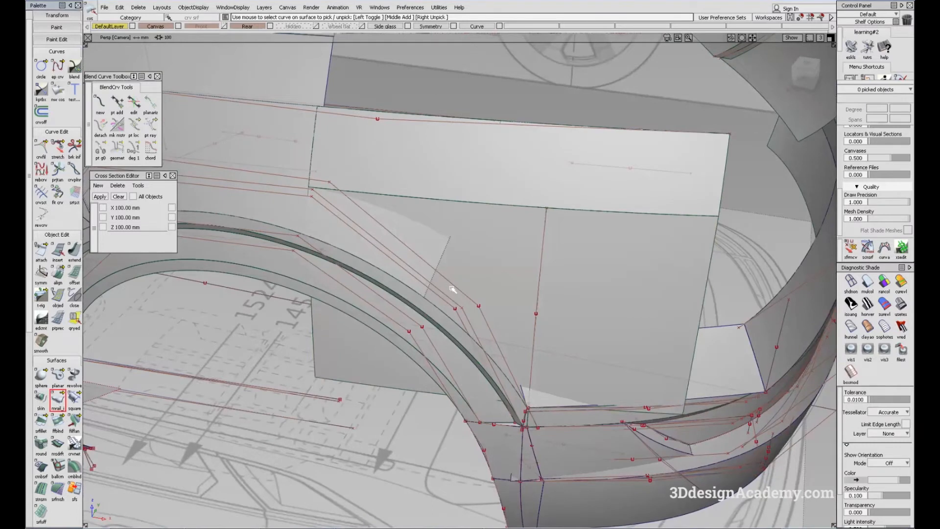
click(445, 248)
click(440, 312)
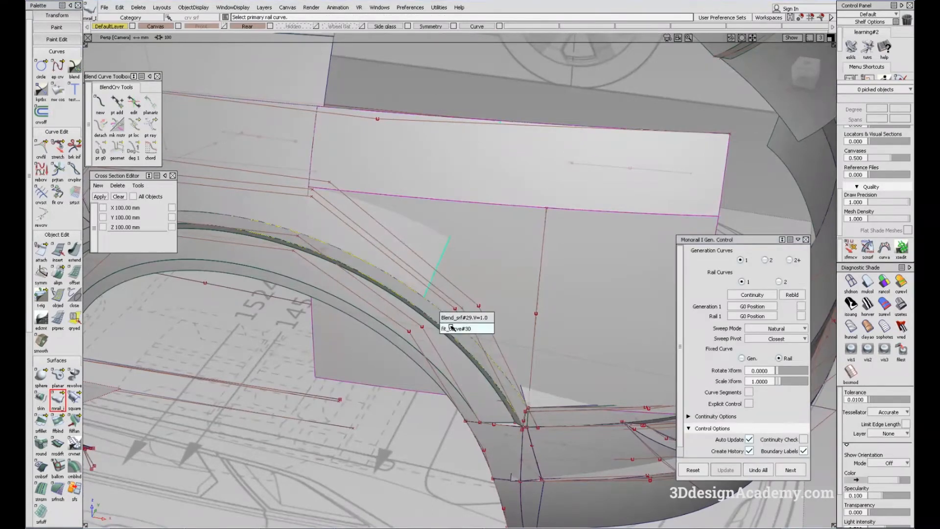
click(451, 327)
Enable Curve Segments, limit the rail segment to 3.4756–26.1827 from the generation edge rearward, and set Generation 1 continuity to G2 Curvature
alt+shift+drag(451, 327, 419, 349)
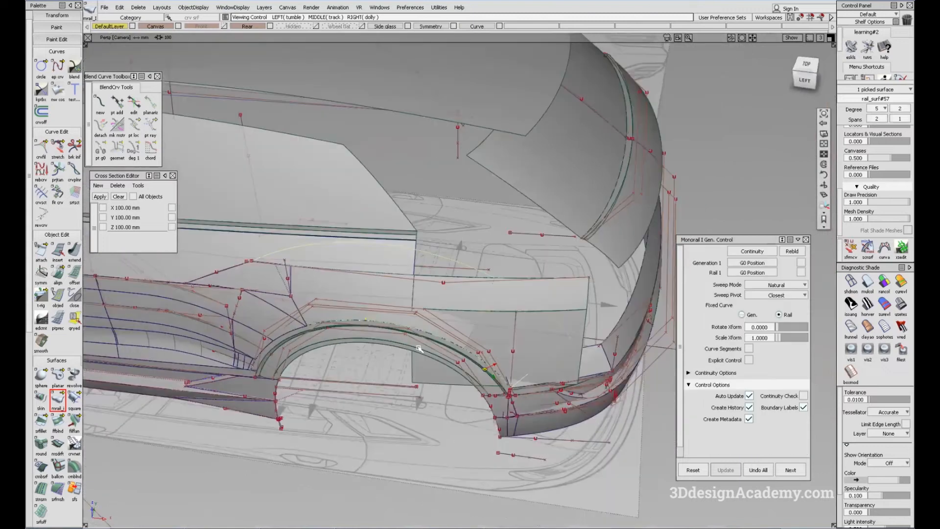
click(747, 349)
drag(252, 373, 464, 346)
alt+shift+right_drag(465, 347, 495, 327)
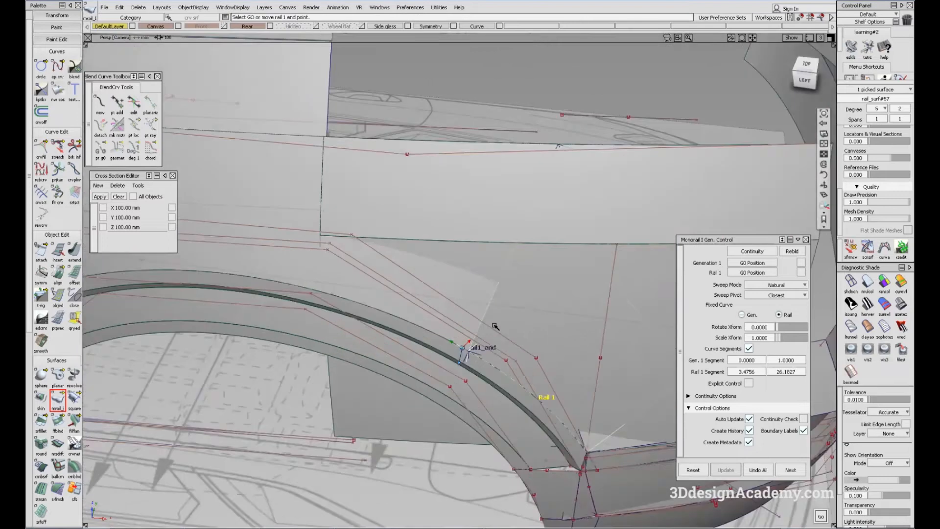
alt+shift+drag(495, 328, 534, 313)
click(763, 264)
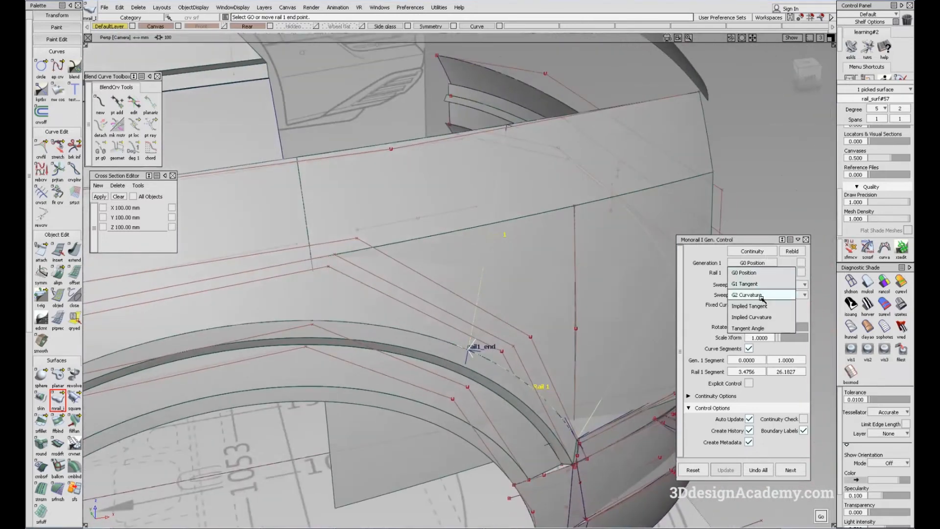
click(764, 295)
Rotate the arch monorail surface with a Rotate Xform of 6.5610 and inspect how it meets the rear side surface
alt+shift+drag(539, 274, 563, 274)
mouse_move(771, 327)
mouse_down()
mouse_move(759, 327)
mouse_move(772, 327)
mouse_up()
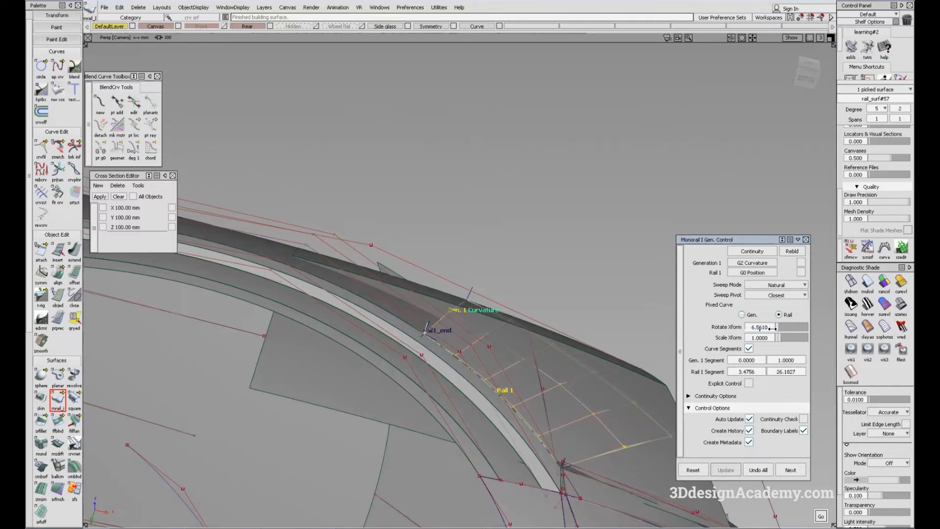
alt+shift+drag(600, 310, 531, 421)
alt+shift+drag(531, 421, 650, 284)
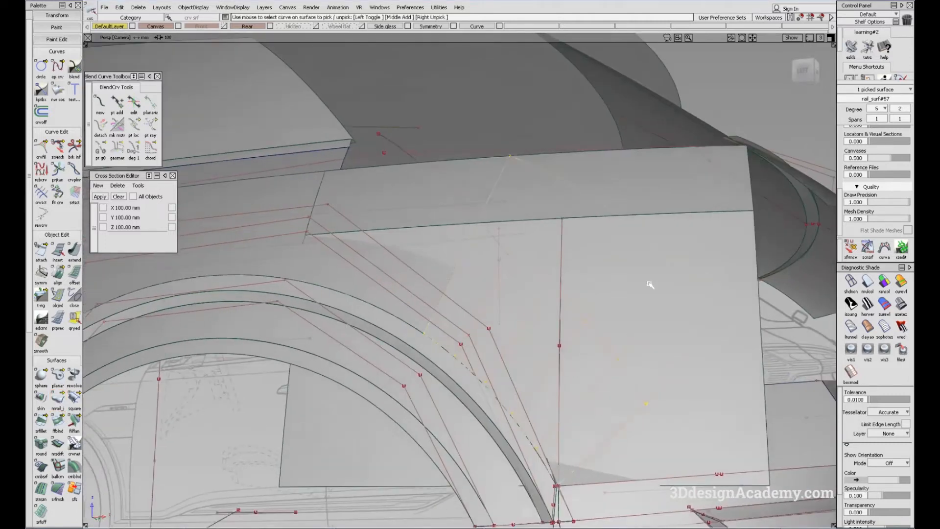
alt+shift+drag(595, 314, 619, 380)
click(619, 381)
click(868, 283)
alt+shift+drag(459, 281, 612, 375)
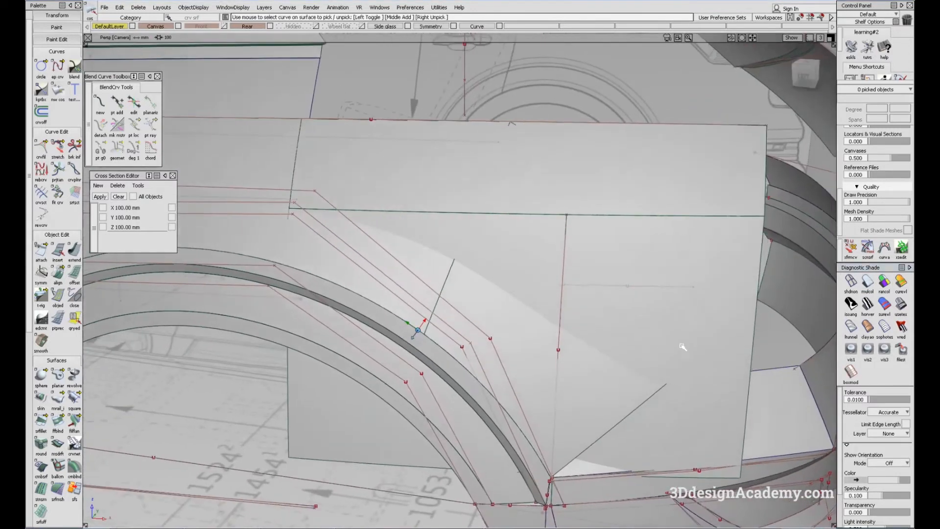
Reopen the arch monorail surface for editing and set its Rotate Xform to 0
double_click(492, 364)
alt+shift+drag(542, 353, 466, 283)
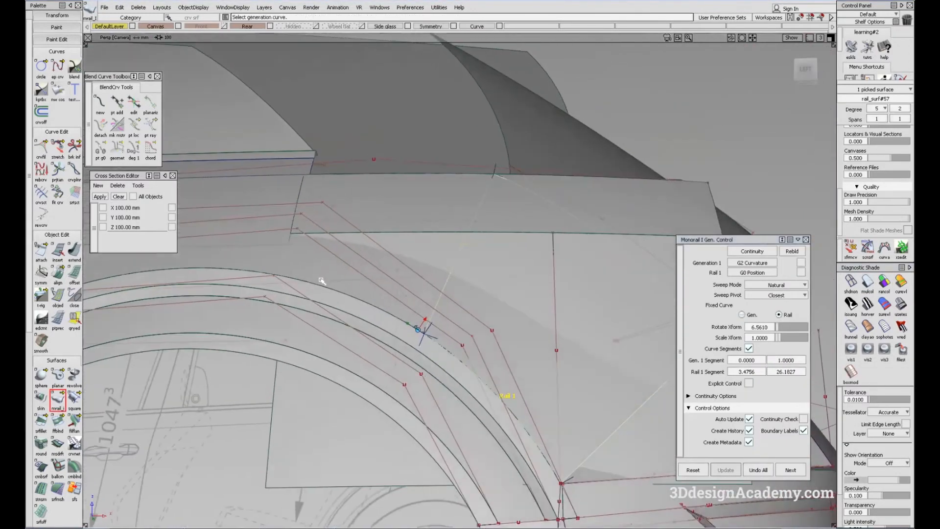
alt+shift+drag(401, 283, 501, 300)
double_click(767, 326)
text(0)
key(Return)
alt+shift+drag(624, 332, 453, 275)
alt+shift+drag(404, 337, 405, 233)
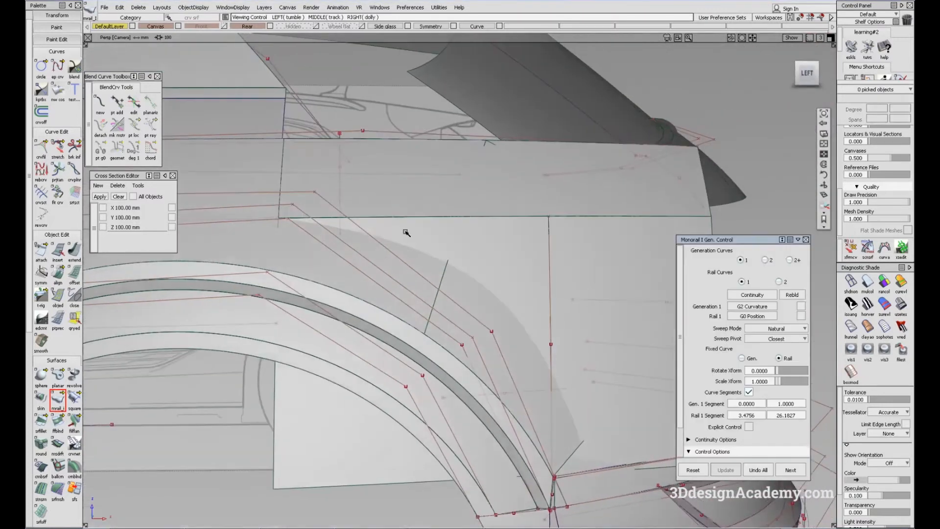
Examine the arch monorail surface and its junctions with the rear side surface and bumper corner from several angles
click(357, 340)
alt+shift+drag(533, 358, 525, 428)
alt+shift+drag(509, 300, 509, 470)
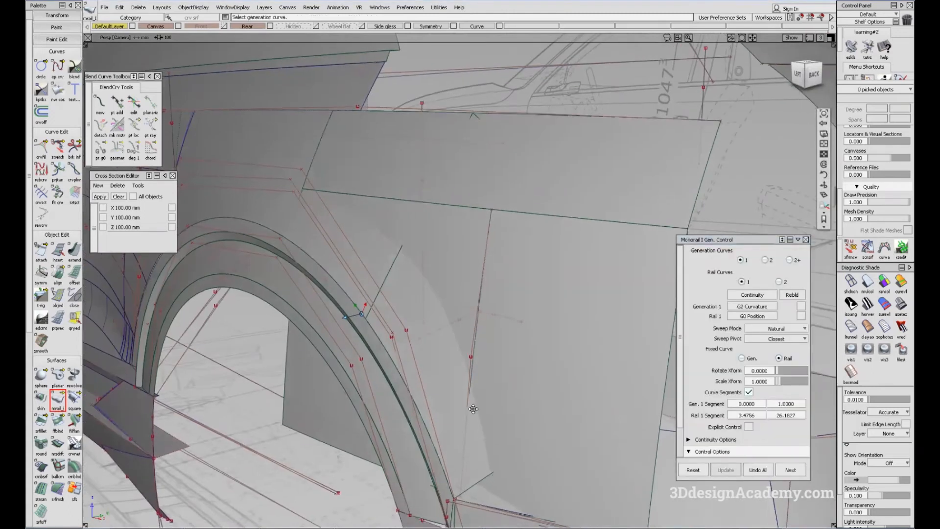
alt+shift+drag(472, 399, 482, 409)
alt+shift+drag(393, 372, 409, 404)
alt+shift+right_drag(578, 353, 497, 336)
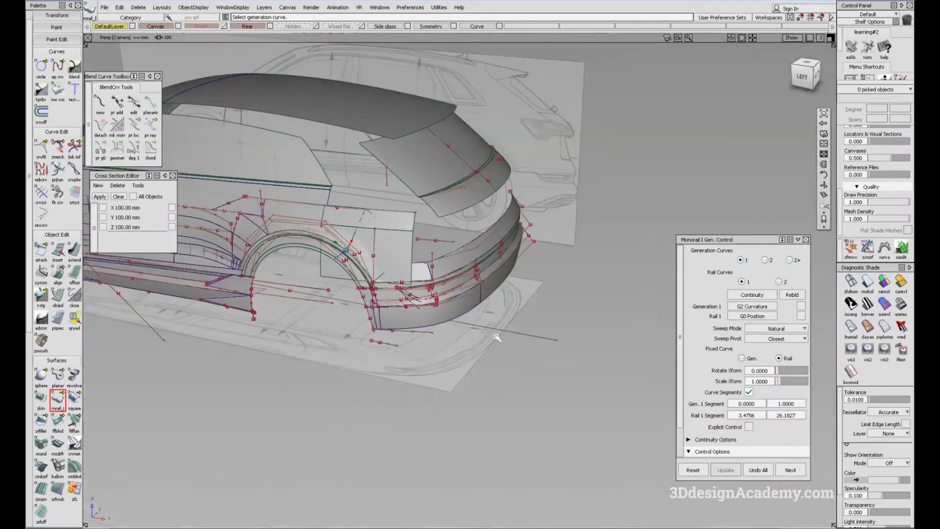
alt+shift+drag(497, 336, 512, 267)
alt+shift+right_drag(389, 283, 434, 273)
alt+shift+drag(435, 272, 461, 376)
ctrl+shift+drag(461, 379, 471, 335)
Compare the panel corner behind the wheel arch with the rear three-quarter reference photo
key(alt+Tab)
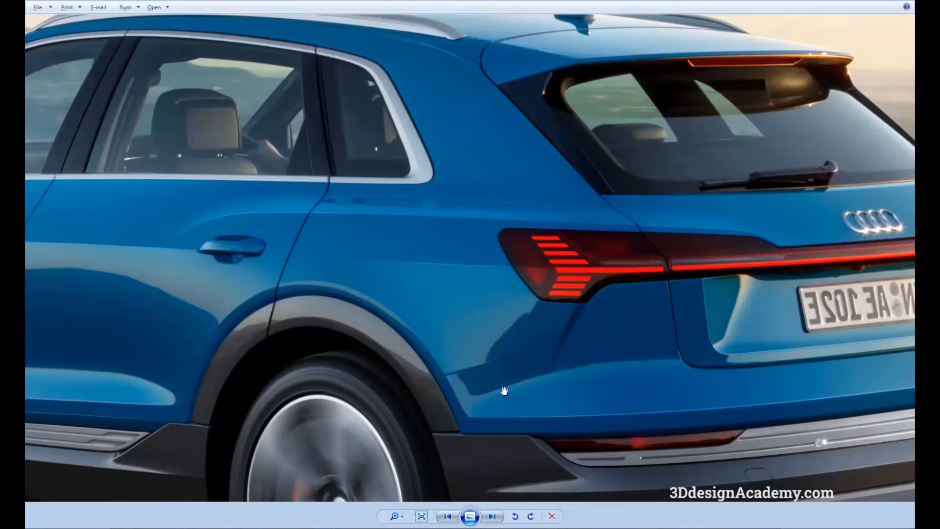
key(alt+Tab)
alt+shift+drag(541, 385, 423, 341)
mouse_move(421, 335)
ctrl+shift+mouse_down()
mouse_move(455, 288)
mouse_move(380, 320)
mouse_move(405, 343)
ctrl+shift+mouse_up()
alt+shift+right_drag(405, 342, 427, 341)
alt+shift+drag(427, 341, 449, 360)
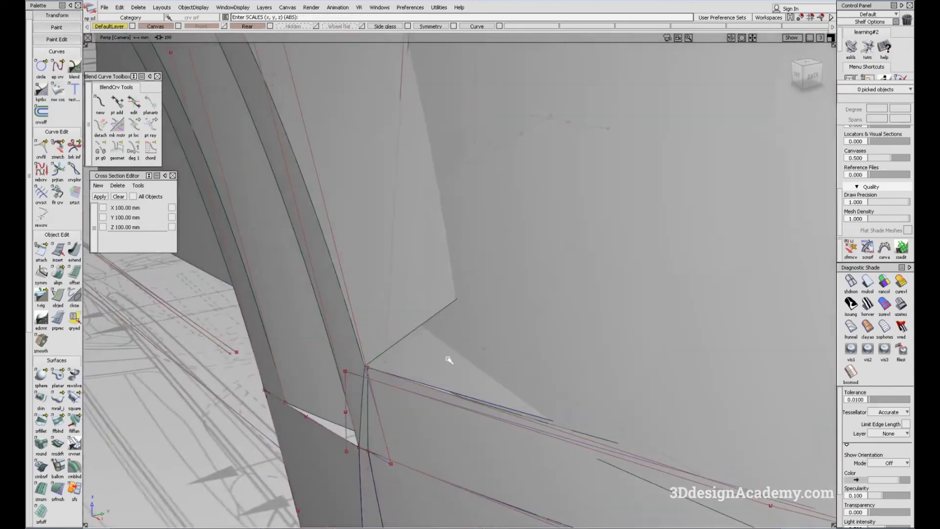
click(58, 146)
alt+shift+drag(372, 321, 422, 361)
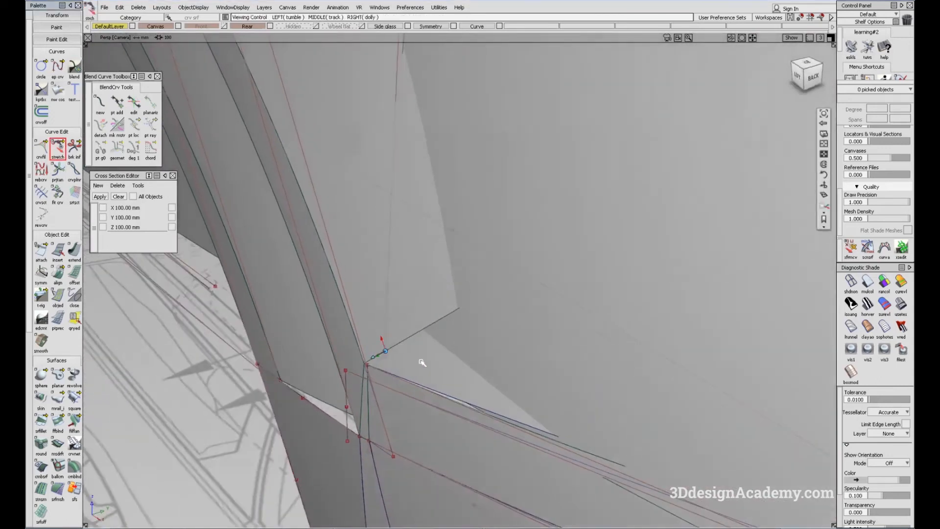
click(417, 357)
middle_drag(417, 356, 410, 366)
Recheck the reference photo and examine how the wheel arch flare flows into the modelled rear side surface
key(alt+Tab)
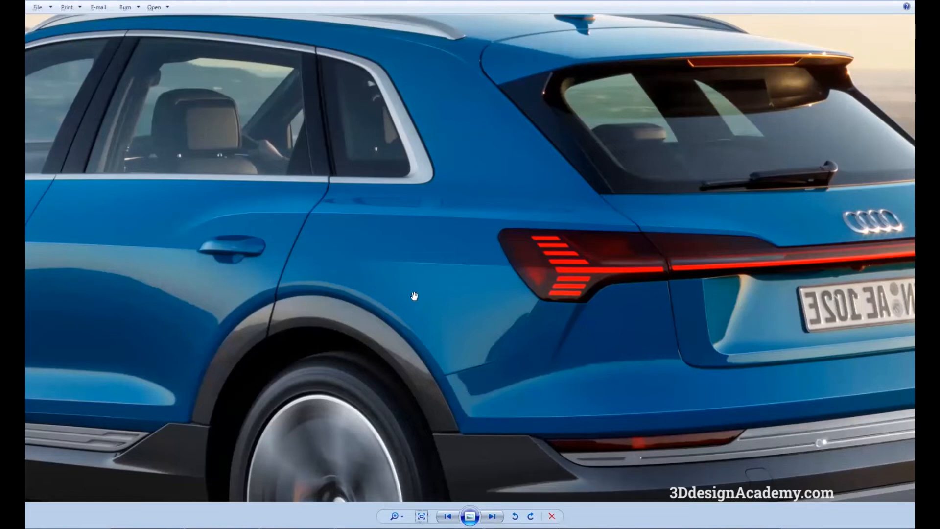
key(alt+Tab)
alt+shift+drag(373, 342, 331, 336)
middle_drag(442, 338, 443, 343)
alt+shift+drag(443, 343, 508, 320)
ctrl+shift+right_drag(508, 320, 505, 361)
alt+shift+drag(506, 360, 521, 295)
key(alt+Tab)
key(alt+Tab)
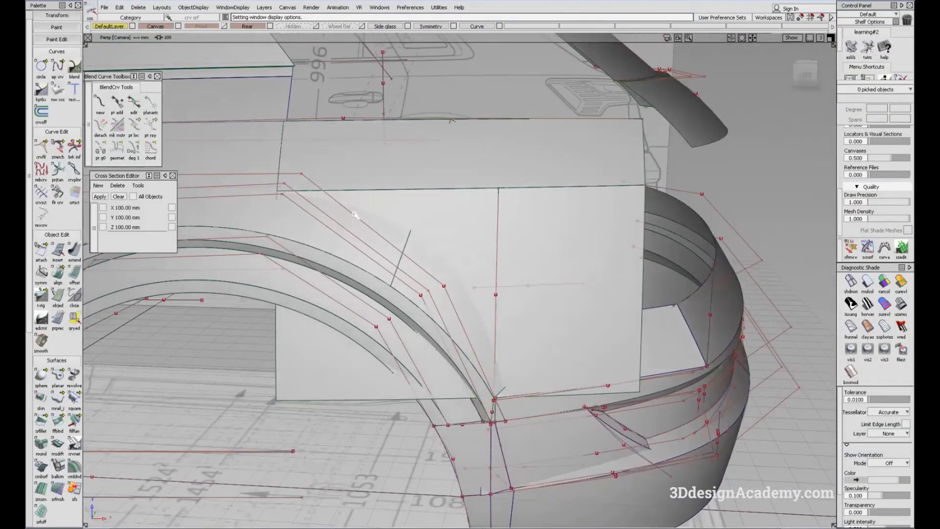
Toggle the model curve display and inspect the shaded transition from the arch flare to the side surface
alt+shift+drag(496, 376, 459, 382)
ctrl+shift+right_drag(421, 360, 392, 326)
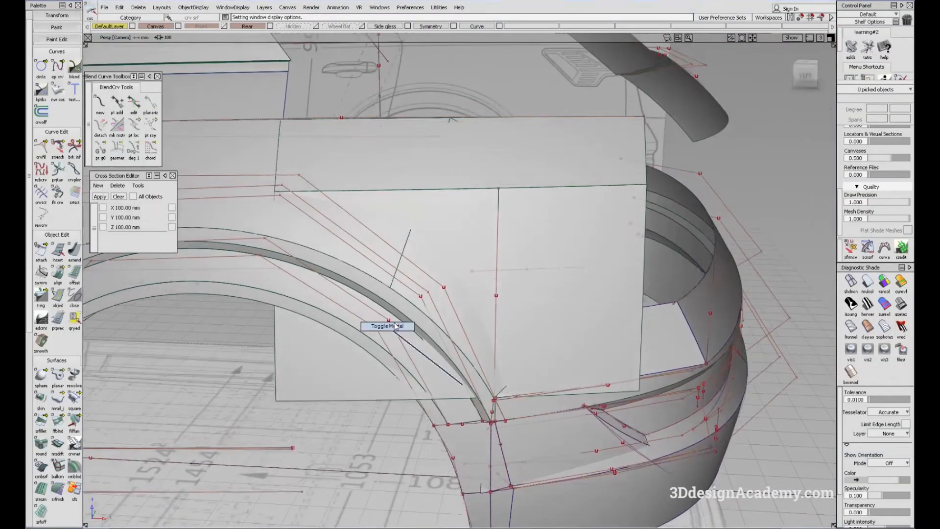
alt+shift+drag(443, 258, 443, 280)
ctrl+shift+right_drag(476, 302, 448, 270)
alt+shift+drag(444, 269, 463, 263)
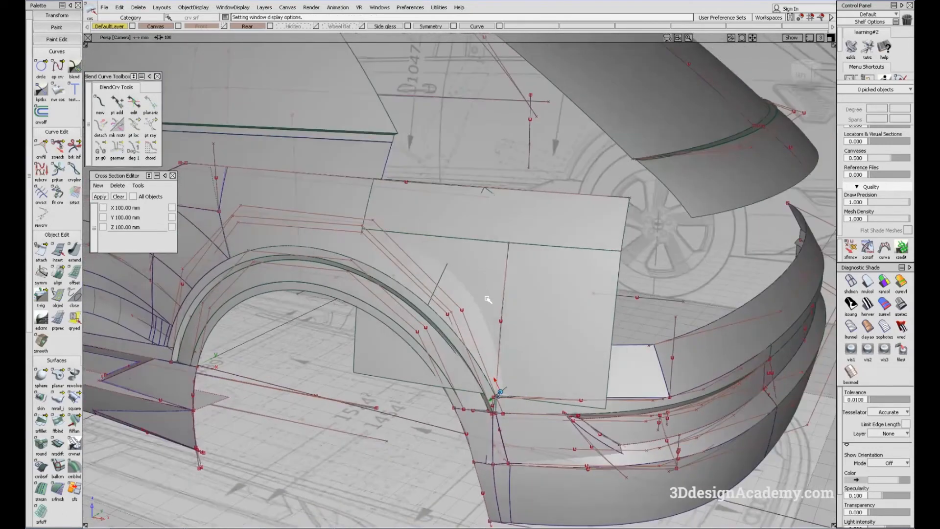
Pick the middle control point of the side surface's vertical section curve and adjust it along the surface normal
click(499, 321)
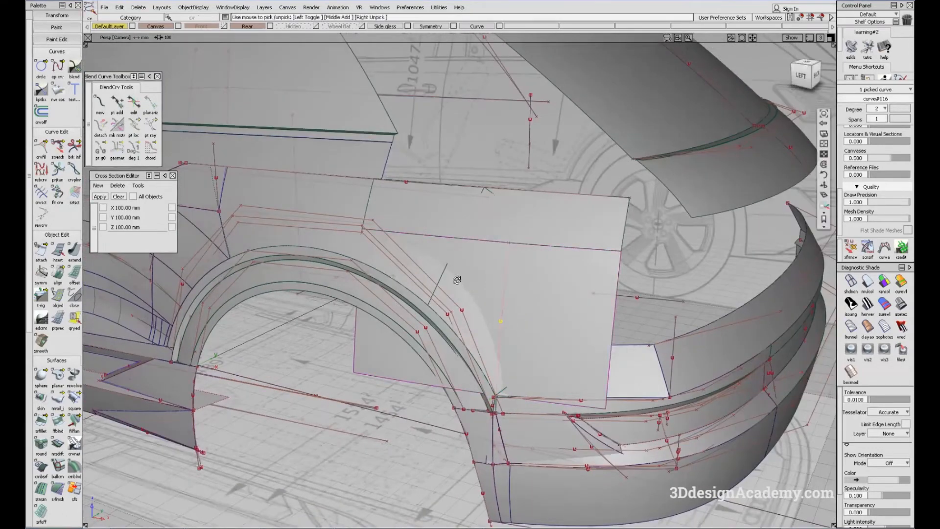
alt+shift+right_drag(457, 279, 412, 256)
alt+shift+drag(411, 256, 443, 262)
ctrl+shift+middle_drag(637, 389, 624, 359)
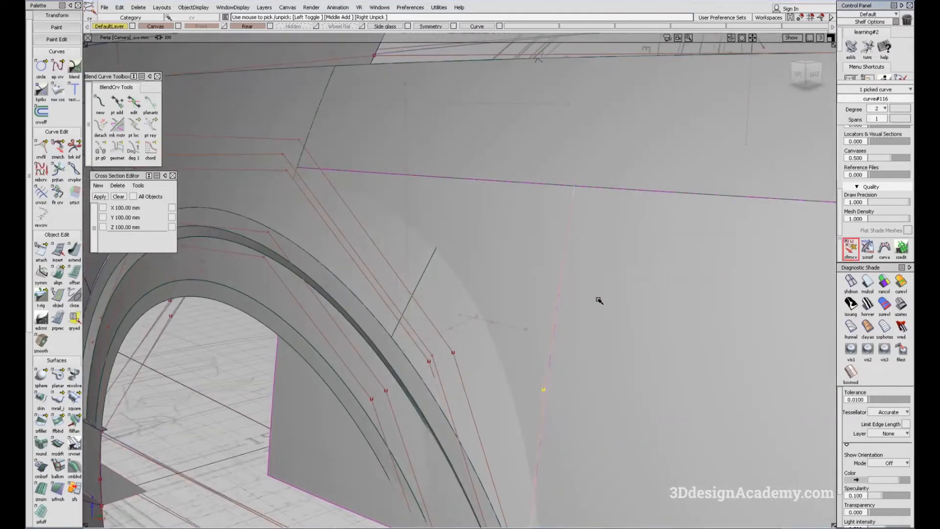
click(640, 365)
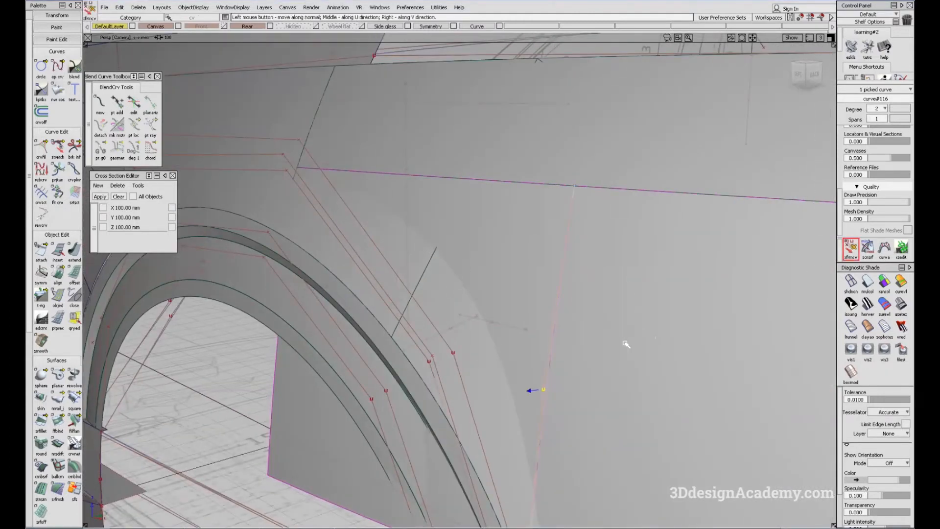
alt+shift+right_drag(615, 336, 465, 290)
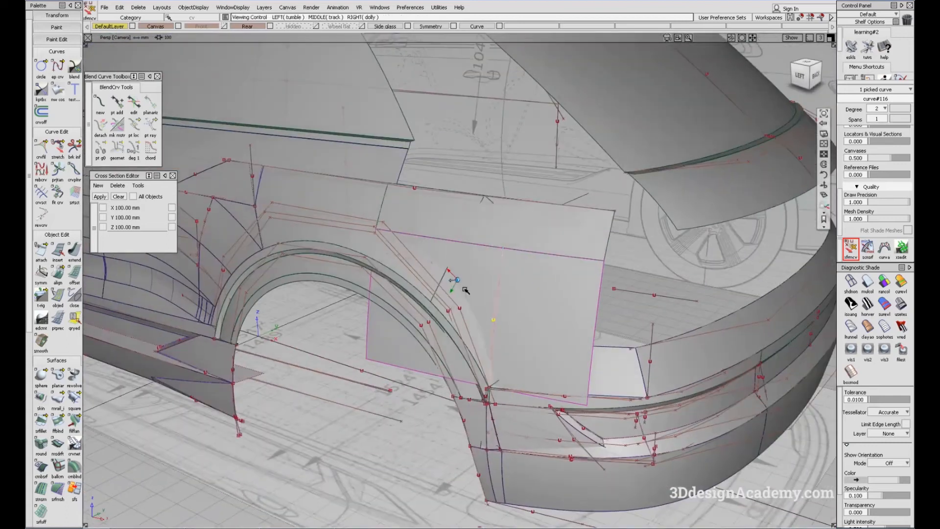
alt+shift+right_drag(449, 260, 520, 263)
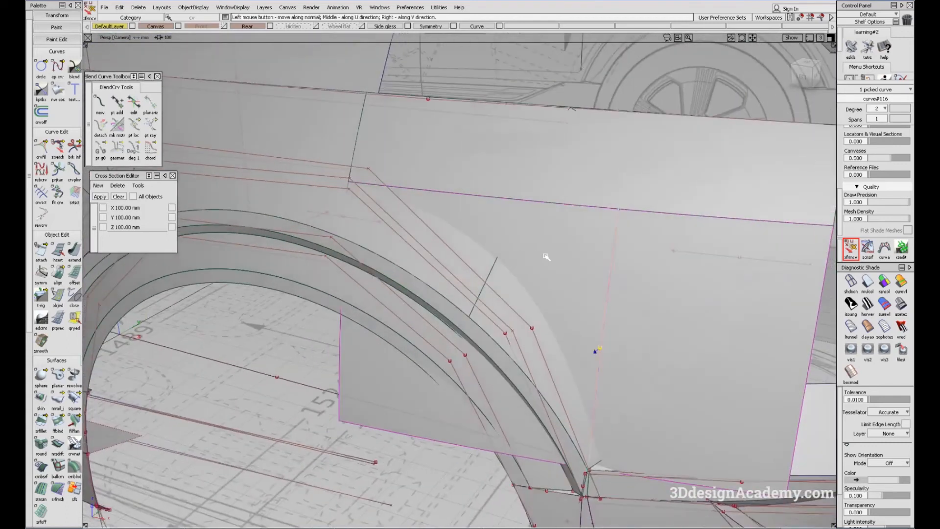
alt+shift+drag(547, 262, 589, 336)
key(alt+m)
alt+shift+drag(502, 311, 539, 327)
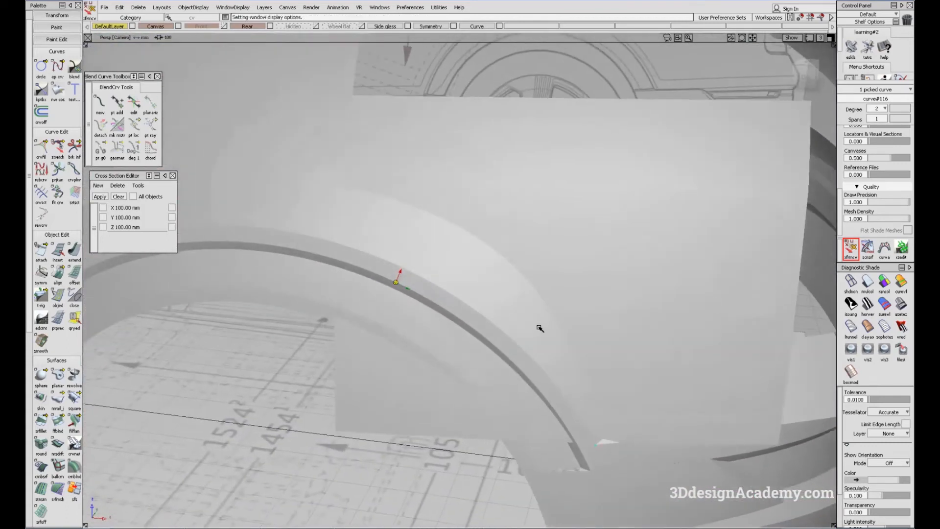
Apply the Showroom environment shading and examine the reflections across the arch flare and rear side surface
click(901, 305)
mouse_move(641, 358)
alt+shift+mouse_down()
mouse_move(507, 267)
mouse_move(499, 251)
mouse_move(444, 226)
mouse_move(550, 275)
mouse_move(431, 230)
alt+shift+mouse_up()
alt+shift+drag(567, 359, 393, 197)
alt+shift+drag(438, 228, 578, 331)
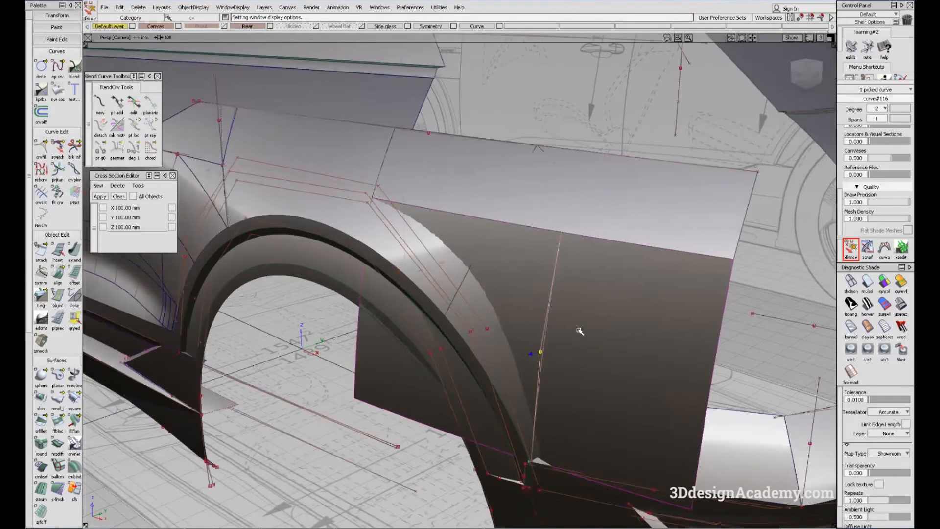
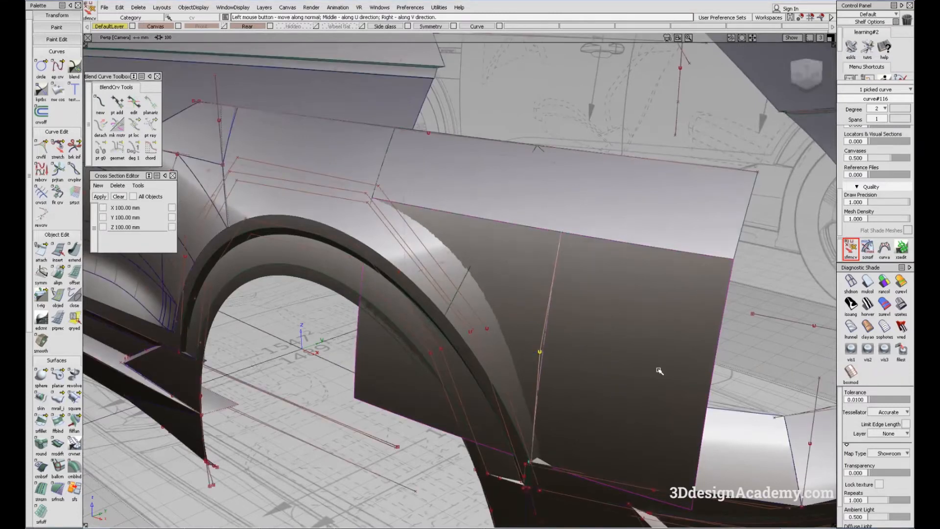
alt+shift+drag(659, 371, 619, 369)
ctrl+shift+right_drag(619, 369, 580, 351)
alt+shift+drag(581, 350, 614, 359)
ctrl+shift+right_drag(614, 359, 556, 315)
ctrl+shift+drag(598, 348, 562, 279)
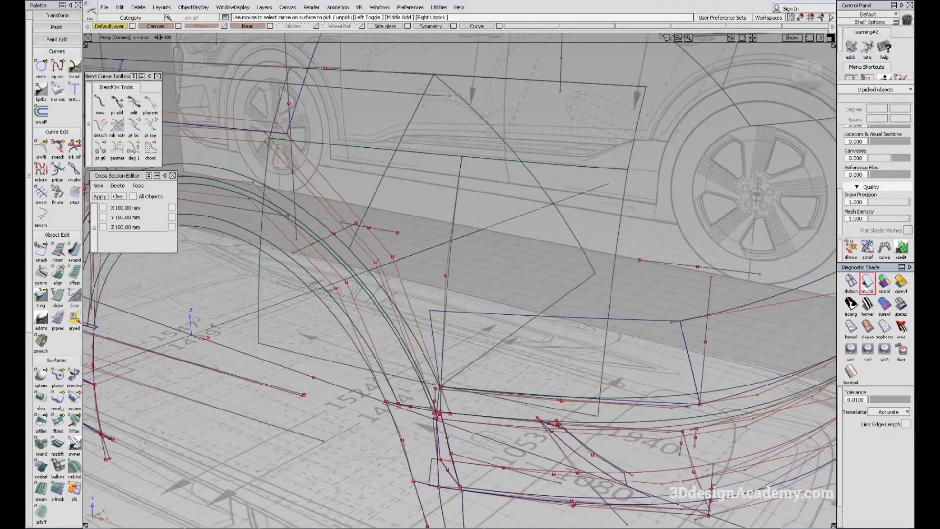
Switch the model back to multi-color diagnostic shading
click(867, 288)
alt+shift+drag(465, 299, 587, 354)
alt+shift+right_drag(489, 362, 460, 350)
mouse_move(459, 351)
alt+shift+mouse_down()
mouse_move(261, 315)
mouse_move(416, 265)
mouse_move(498, 256)
mouse_move(456, 310)
mouse_move(476, 353)
alt+shift+mouse_up()
Pick the large rear side surface and the pale surface behind it, and compare this area with the reference photo
click(461, 302)
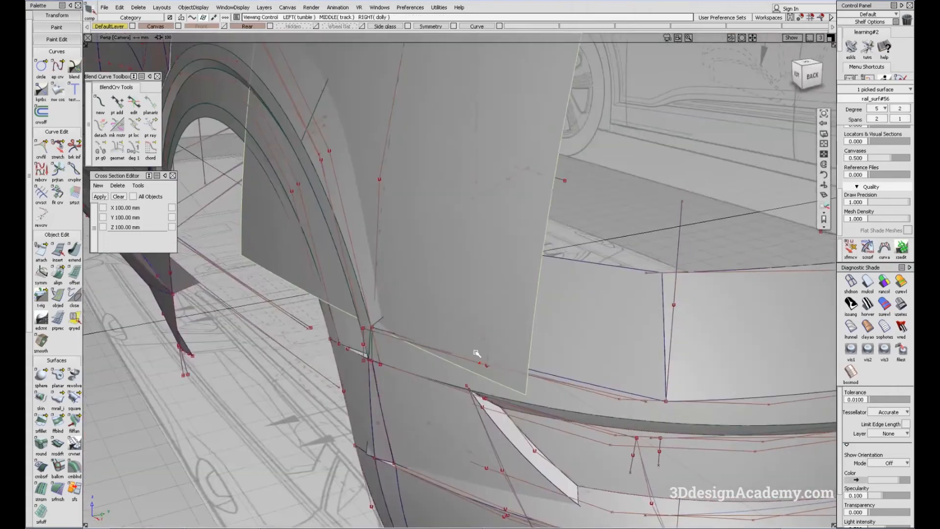
click(595, 331)
alt+shift+drag(596, 330, 456, 342)
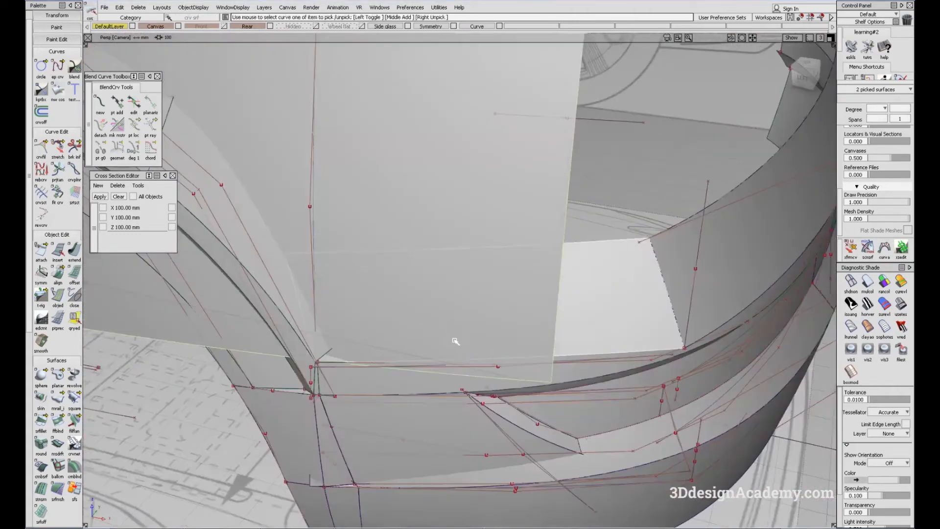
key(alt+Tab)
alt+shift+middle_drag(451, 355, 491, 380)
alt+shift+drag(491, 380, 585, 436)
click(528, 353)
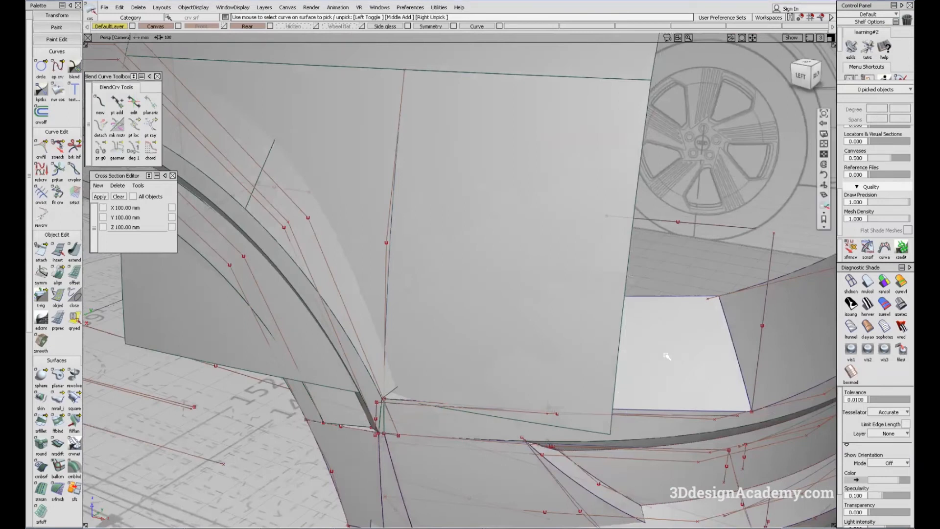
Pick the pale corner surface behind the side panel and examine how its edges meet the adjoining bumper surfaces
alt+shift+drag(667, 356, 560, 308)
click(564, 361)
alt+shift+middle_drag(425, 357, 474, 346)
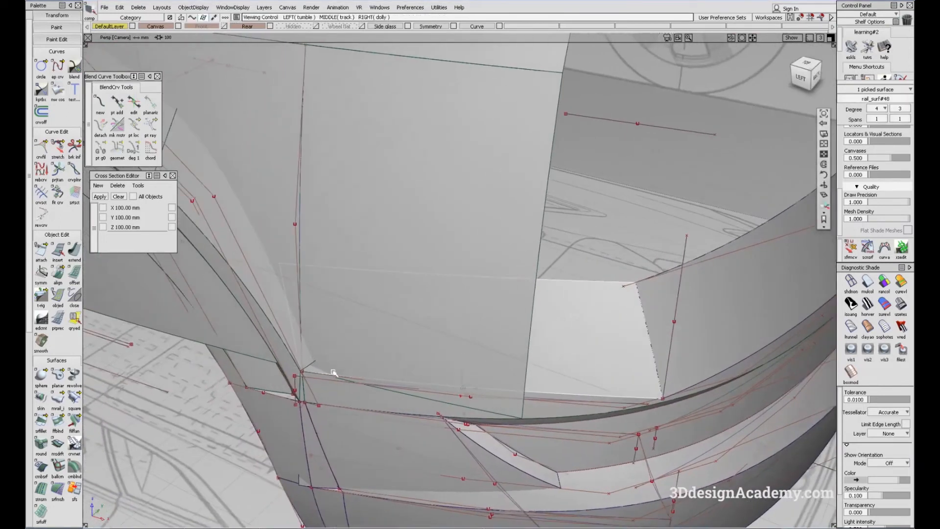
alt+shift+right_drag(331, 372, 347, 384)
alt+shift+drag(347, 384, 82, 278)
alt+shift+drag(353, 263, 589, 266)
mouse_move(589, 266)
alt+shift+right_down()
mouse_move(458, 349)
mouse_move(478, 313)
mouse_move(533, 305)
alt+shift+right_up()
alt+shift+drag(392, 323, 480, 321)
ctrl+shift+drag(449, 293, 472, 324)
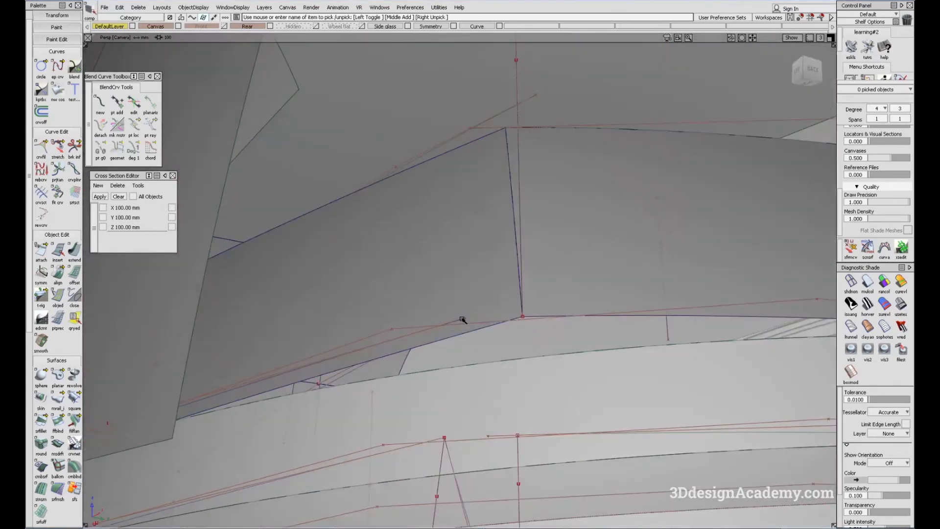
click(462, 319)
Examine the narrow band surface from the arch's lower corner to the bumper recess and its neighbouring edges
alt+shift+right_drag(462, 319, 441, 325)
alt+shift+drag(440, 325, 367, 325)
alt+shift+middle_drag(367, 325, 441, 281)
ctrl+shift+drag(262, 310, 278, 335)
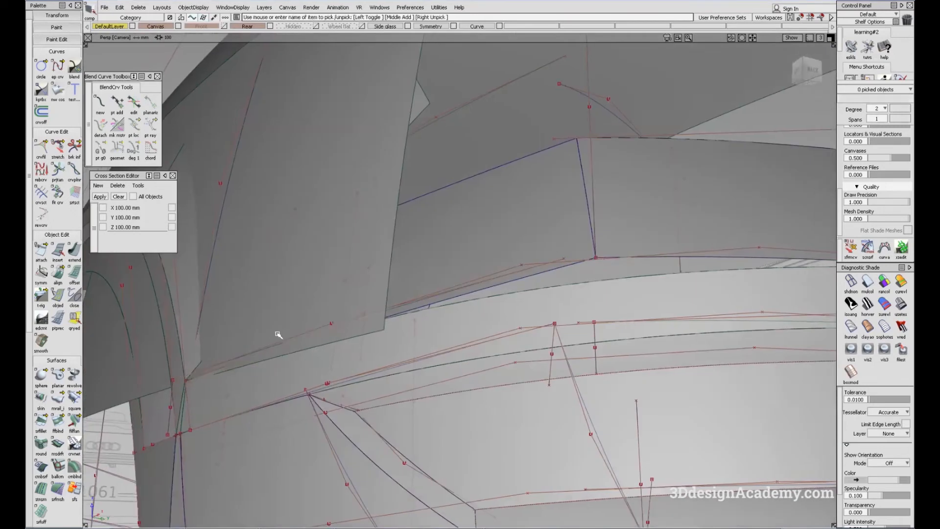
click(198, 388)
alt+shift+drag(189, 377, 223, 313)
alt+shift+drag(307, 352, 251, 443)
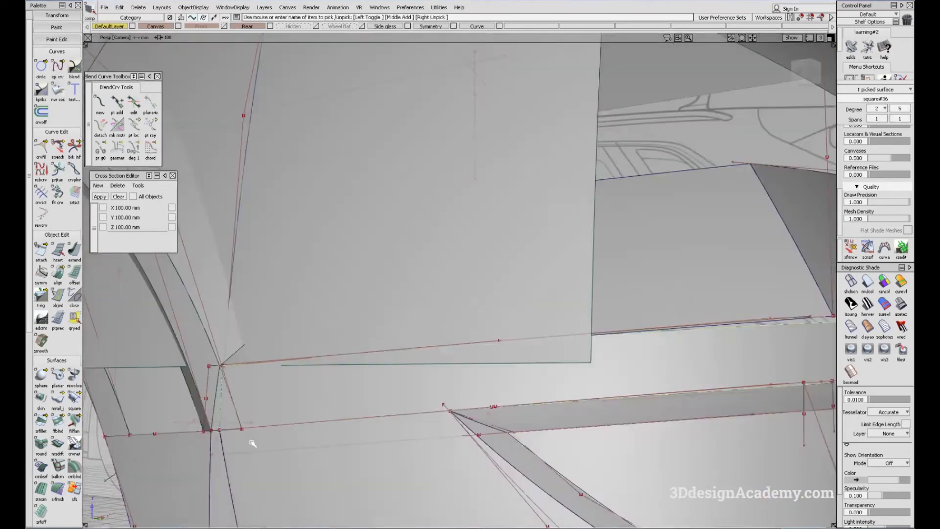
ctrl+shift+drag(224, 371, 239, 392)
alt+shift+right_drag(233, 372, 269, 352)
alt+shift+drag(269, 353, 234, 317)
click(212, 326)
ctrl+shift+right_drag(216, 300, 335, 367)
alt+shift+right_drag(509, 340, 468, 317)
alt+shift+drag(468, 317, 685, 248)
alt+shift+middle_drag(665, 299, 563, 328)
ctrl+shift+right_drag(523, 226, 570, 255)
mouse_move(774, 244)
alt+shift+mouse_down()
mouse_move(651, 177)
mouse_move(341, 211)
mouse_move(494, 142)
mouse_move(703, 152)
mouse_move(729, 169)
alt+shift+mouse_up()
ctrl+shift+drag(594, 282, 595, 227)
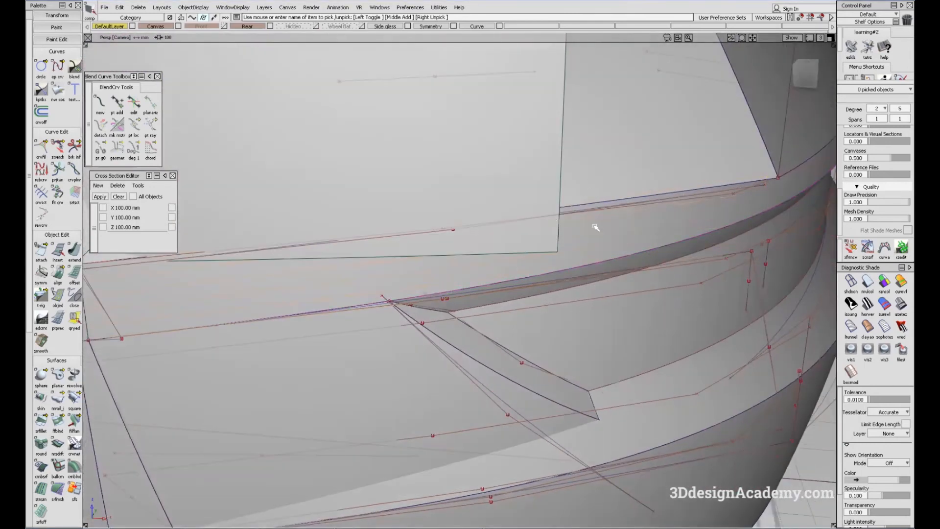
Delete the construction history of the narrow band surfaces above the bumper recess
click(587, 251)
alt+shift+right_drag(583, 249, 520, 130)
click(139, 7)
click(147, 29)
ctrl+shift+drag(320, 316, 300, 248)
alt+shift+right_drag(284, 284, 309, 270)
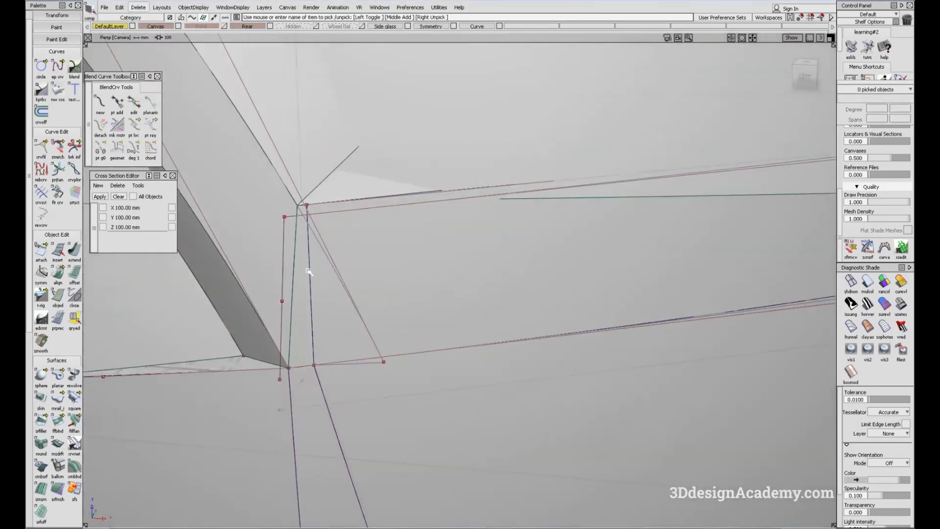
click(138, 7)
click(143, 30)
Untrim the narrow band surface running from the wheel arch's lower corner to above the bumper recess
alt+shift+right_drag(392, 206, 345, 226)
alt+shift+drag(345, 226, 378, 256)
alt+shift+right_drag(378, 256, 421, 235)
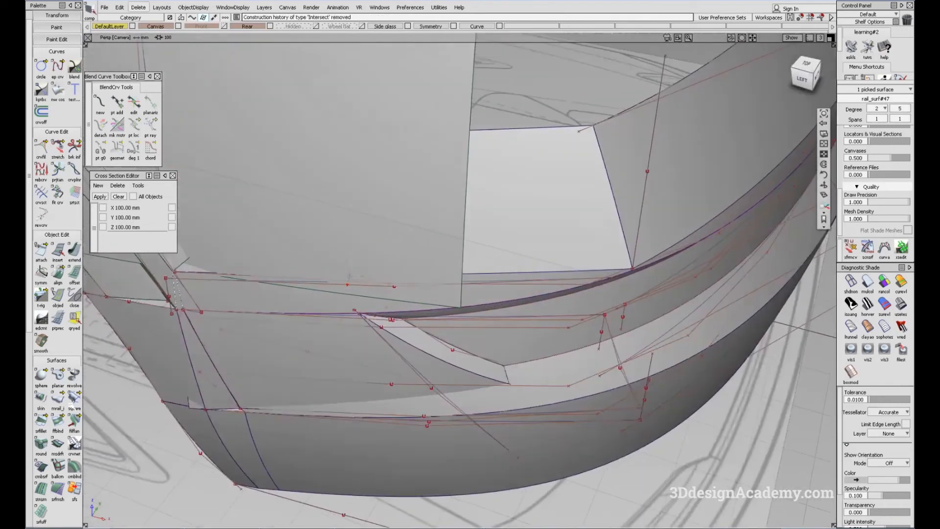
scroll(68, 453, down, 2)
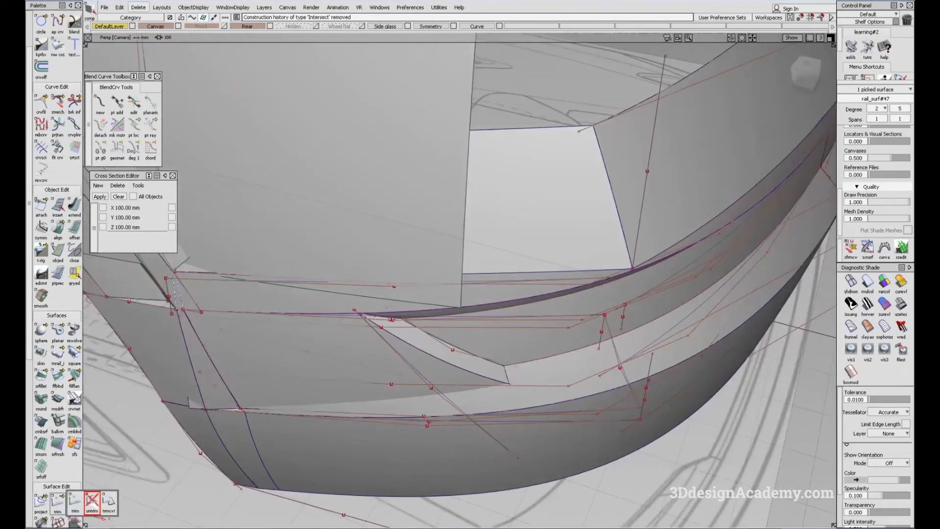
click(92, 502)
alt+shift+drag(346, 336, 622, 315)
alt+shift+right_drag(614, 294, 652, 323)
alt+shift+drag(652, 323, 430, 341)
Examine the untrimmed band's rear end and how it lines up with the corner surface and rear bumper strips
click(461, 282)
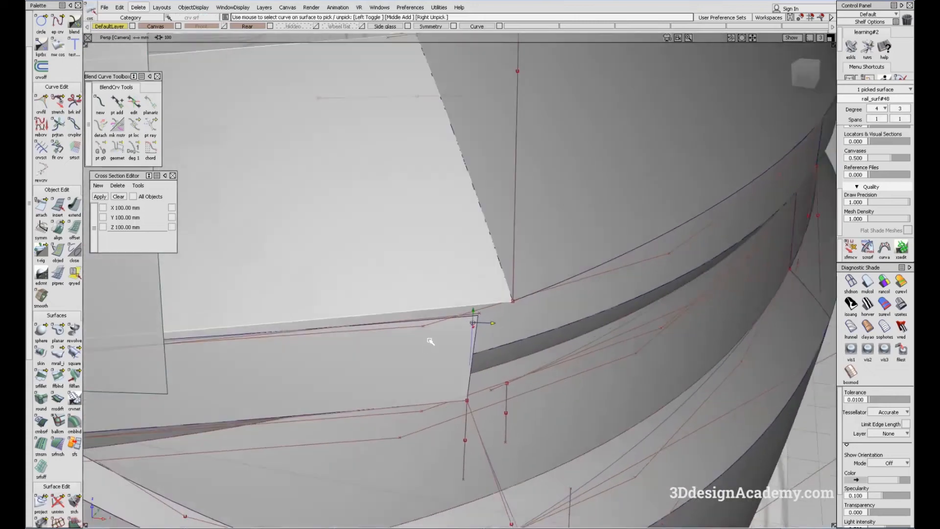
ctrl+shift+drag(472, 290, 434, 362)
click(434, 363)
alt+shift+right_drag(434, 364, 390, 384)
alt+shift+drag(390, 384, 365, 361)
ctrl+shift+drag(314, 435, 311, 393)
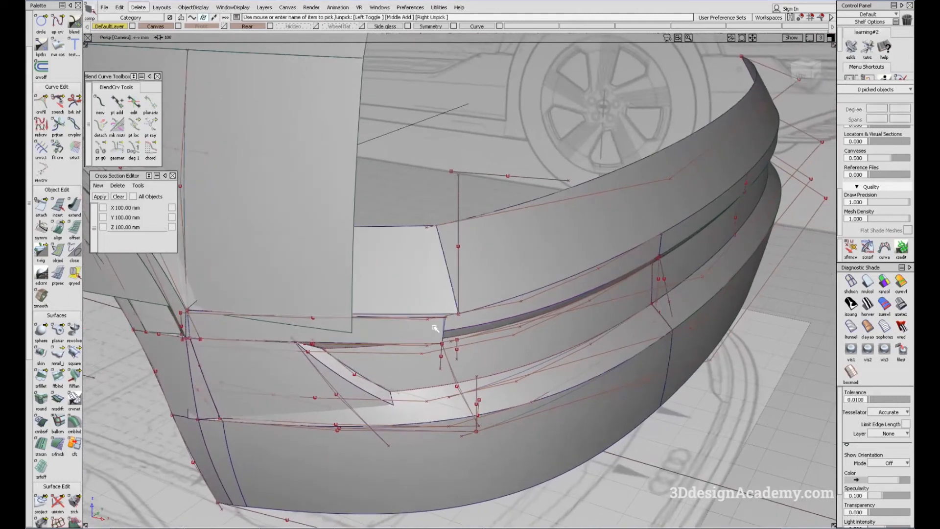
click(443, 327)
alt+shift+right_drag(451, 316, 470, 325)
ctrl+shift+drag(534, 343, 564, 313)
ctrl+shift+drag(673, 267, 671, 226)
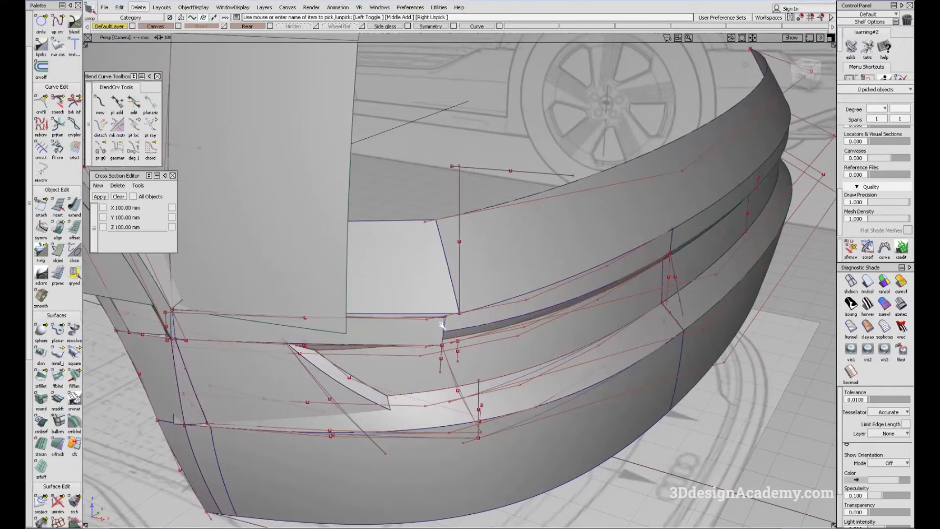
alt+shift+middle_drag(390, 329, 252, 356)
ctrl+shift+drag(567, 322, 537, 226)
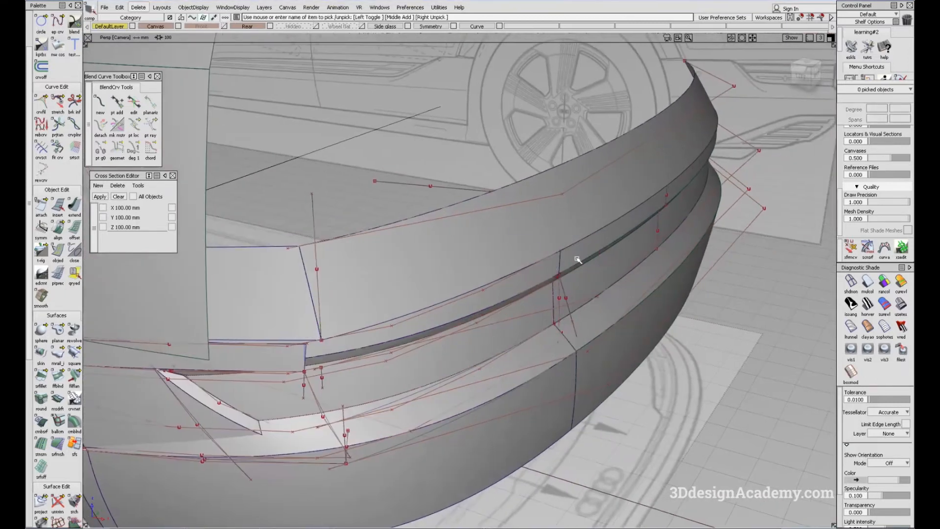
Untrim the long profile surface wrapping the rear bumper and inspect its front end at the corner surface
click(55, 501)
click(505, 313)
alt+shift+drag(504, 314, 379, 345)
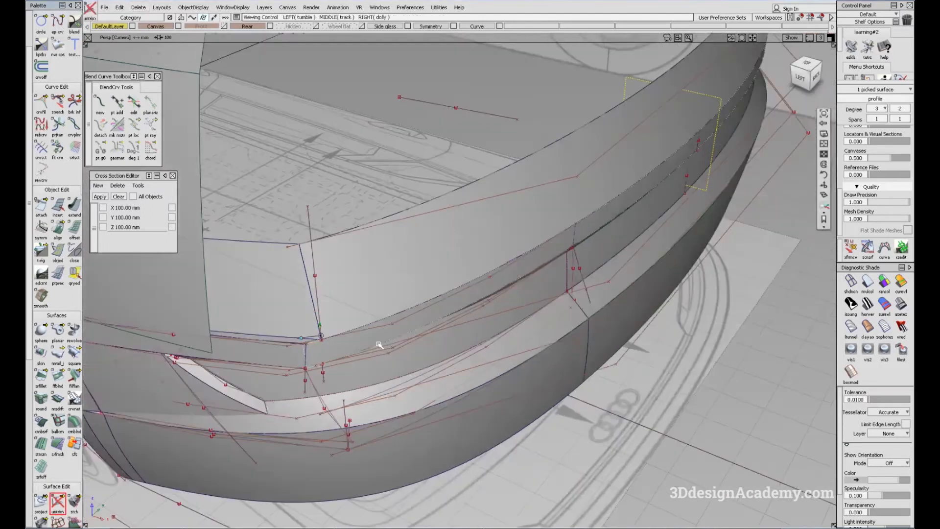
alt+shift+right_drag(331, 339, 295, 375)
alt+shift+middle_drag(295, 374, 397, 328)
ctrl+shift+drag(373, 342, 398, 325)
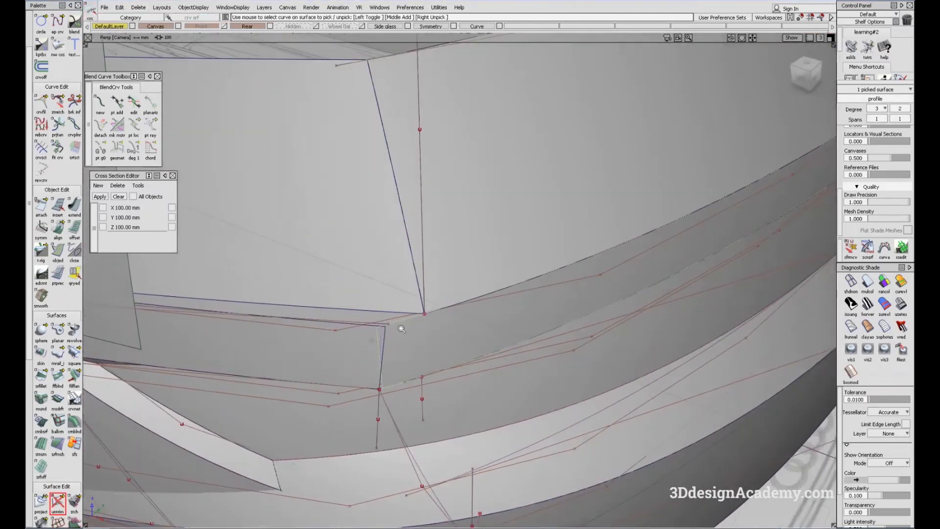
alt+shift+middle_drag(398, 325, 405, 354)
alt+shift+right_drag(405, 353, 390, 351)
alt+shift+drag(391, 351, 410, 432)
click(401, 403)
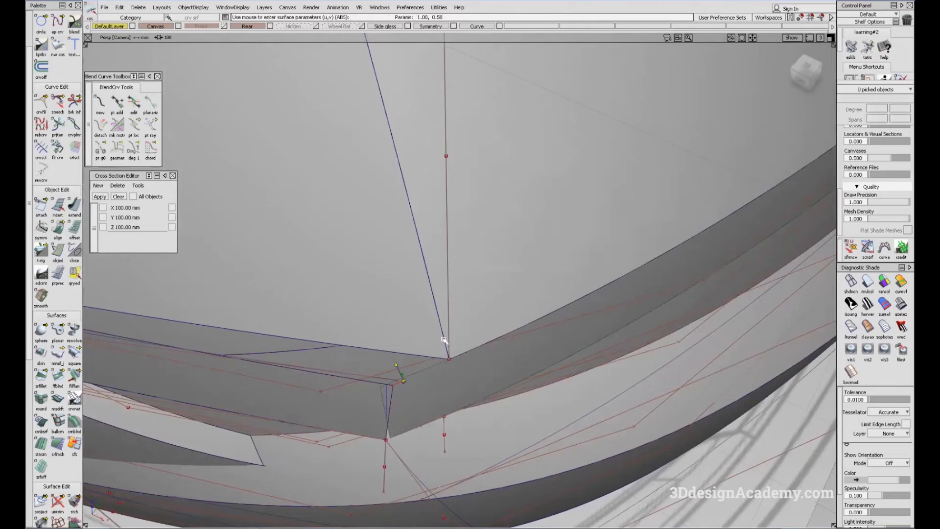
click(381, 327)
Untrim the wide rear corner surface above the bumper band so its natural front edge returns
ctrl+shift+drag(383, 326, 444, 293)
ctrl+shift+drag(539, 202, 485, 287)
click(485, 286)
ctrl+shift+right_drag(408, 254, 469, 334)
alt+shift+drag(468, 334, 474, 323)
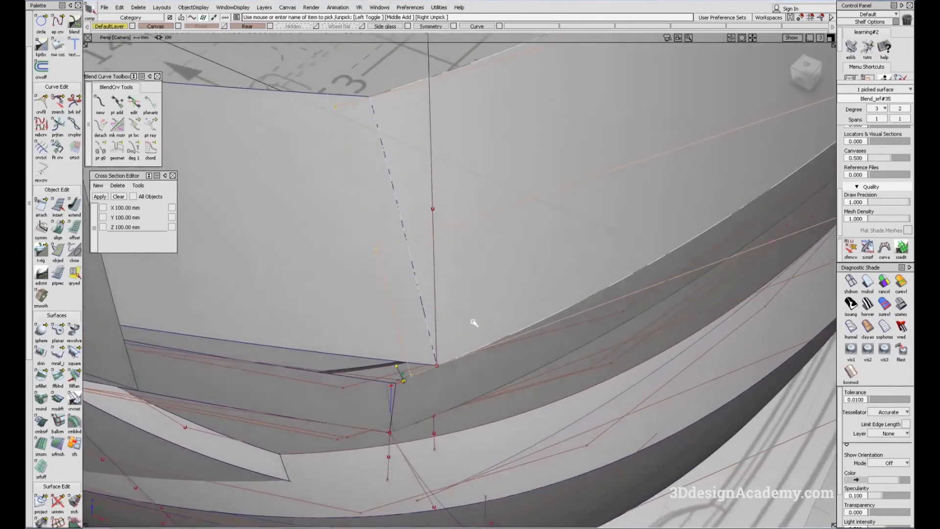
alt+shift+right_drag(474, 323, 250, 365)
alt+shift+drag(250, 365, 231, 341)
click(63, 502)
alt+shift+drag(379, 316, 454, 412)
double_click(489, 266)
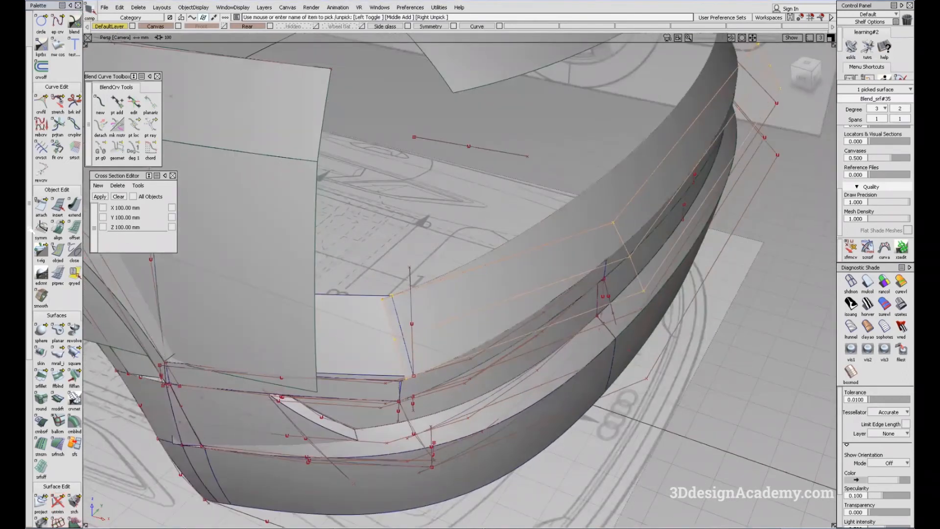
Extend the front edge of the wide rear corner surface forward past the old trim line
alt+shift+right_drag(416, 366, 361, 302)
click(42, 229)
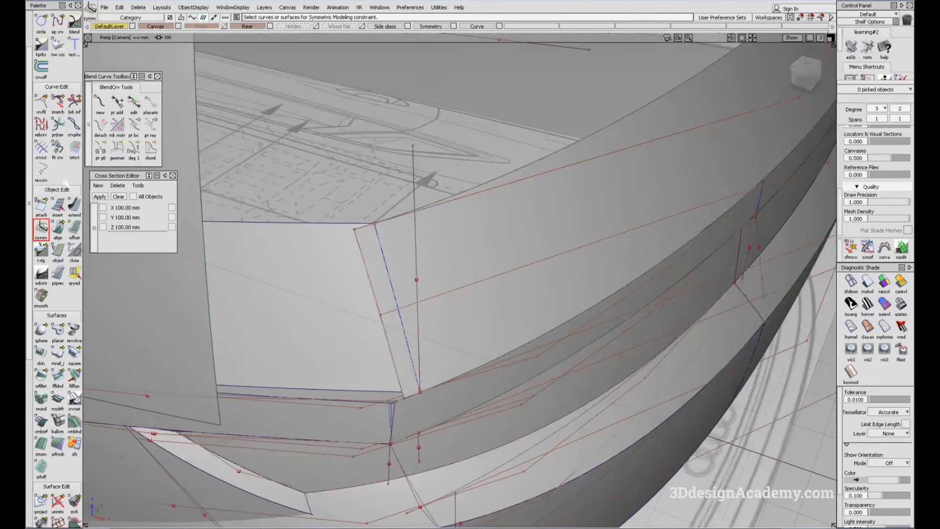
click(76, 203)
mouse_move(391, 351)
mouse_down()
mouse_move(352, 378)
mouse_move(431, 409)
mouse_move(360, 340)
mouse_up()
Move the vertical profile curve so it snaps onto the junction between the extended corner surface and the bumper band
ctrl+shift+drag(383, 329, 415, 365)
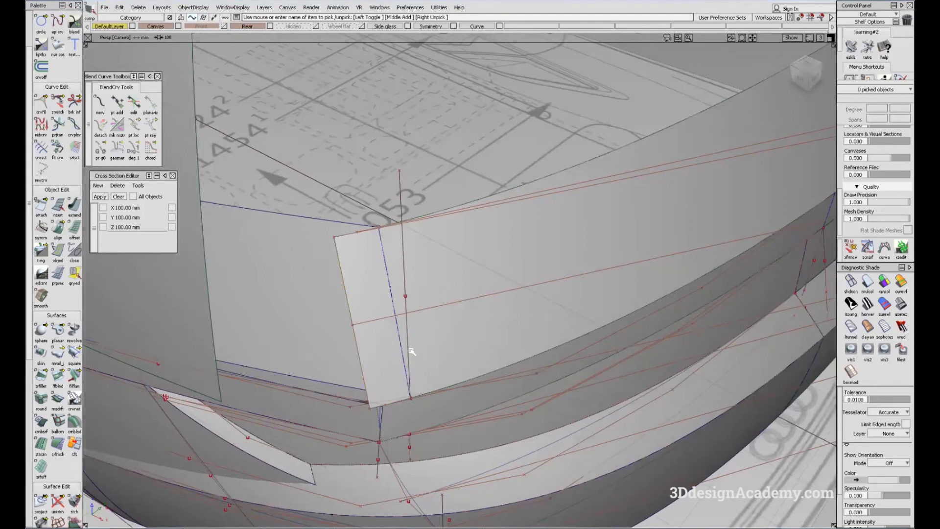
click(409, 353)
alt+shift+right_drag(409, 353, 375, 353)
mouse_move(375, 352)
alt+shift+mouse_down()
mouse_move(397, 321)
mouse_move(392, 355)
alt+shift+mouse_up()
mouse_move(392, 354)
alt+shift+right_down()
mouse_move(434, 358)
mouse_move(485, 339)
mouse_move(463, 360)
alt+shift+right_up()
alt+shift+drag(462, 360, 458, 375)
ctrl+shift+middle_drag(459, 376, 454, 333)
ctrl+alt+drag(450, 353, 454, 333)
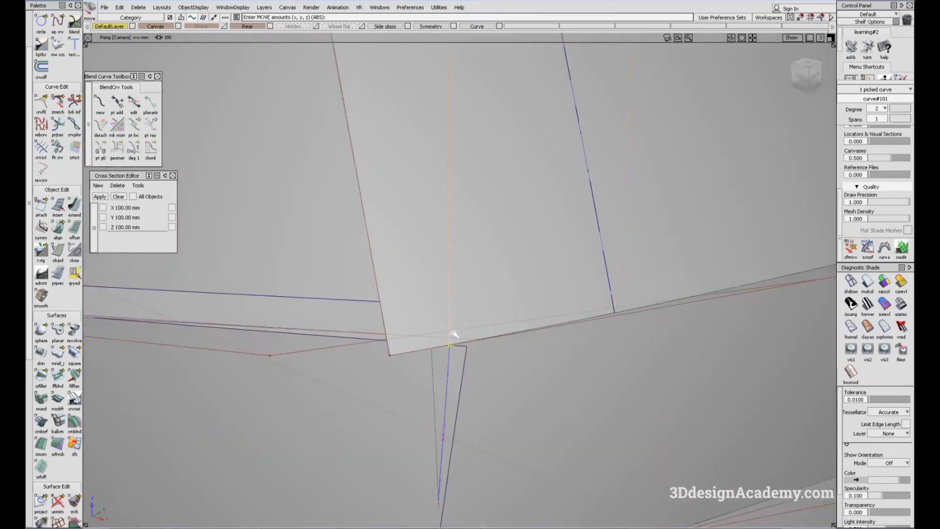
alt+shift+right_drag(481, 374, 451, 324)
alt+shift+drag(472, 369, 456, 337)
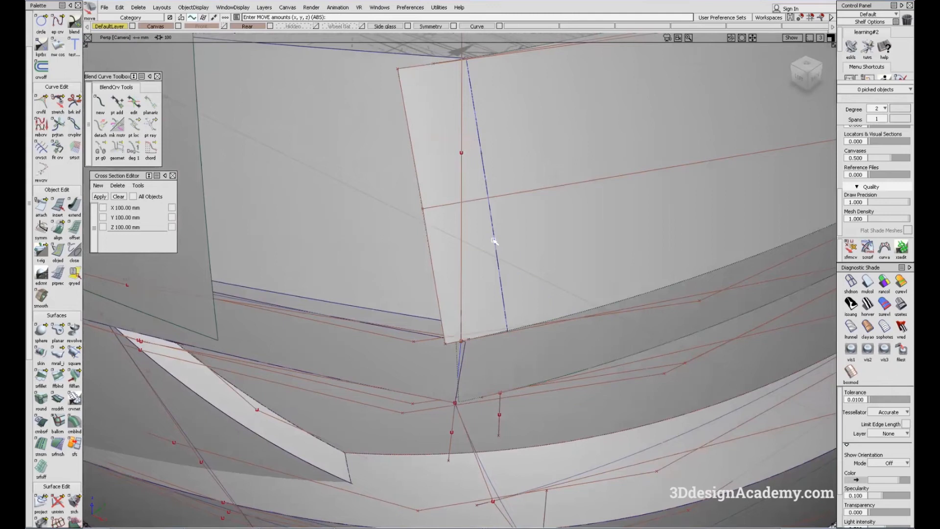
Delete the old slanted trim curve lying on the extended corner surface
ctrl+shift+drag(443, 182, 344, 282)
click(346, 283)
alt+shift+right_drag(363, 287, 351, 279)
mouse_move(350, 280)
alt+shift+mouse_down()
mouse_move(484, 282)
mouse_move(506, 315)
alt+shift+mouse_up()
key(Delete)
Project the repositioned vertical curve onto the extended corner surface using the Normal vector option
click(41, 501)
alt+shift+drag(553, 289, 479, 321)
click(494, 296)
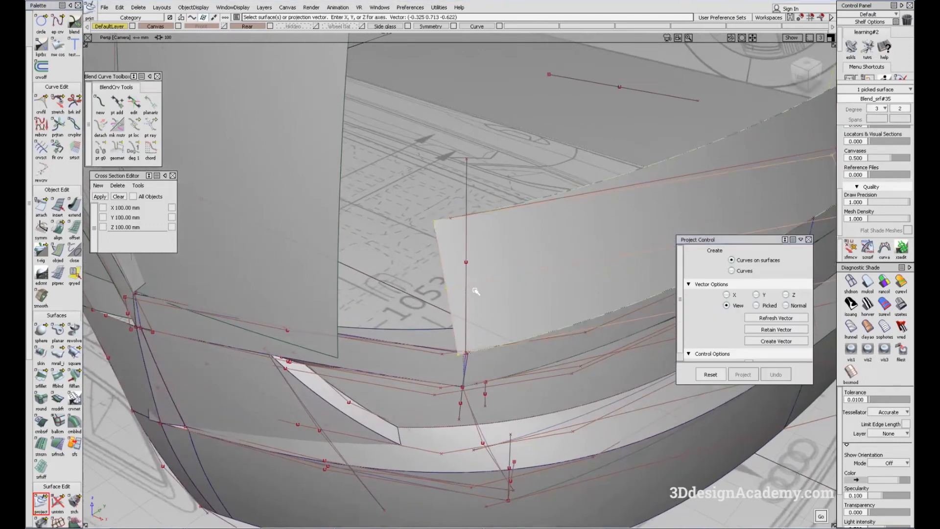
click(787, 305)
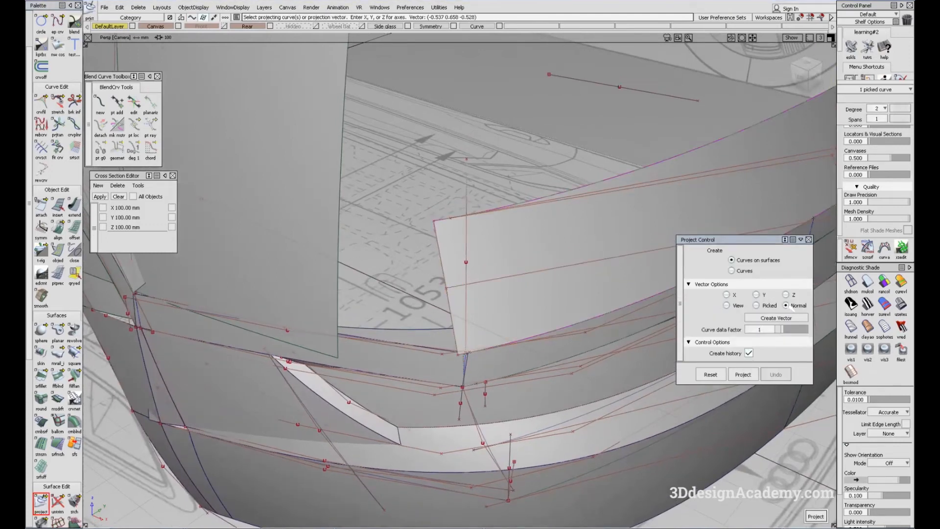
key(space)
Try a one-rail sweep with G2 curvature, using the projected corner curve as generation and the band's upper edge as rail
alt+shift+drag(539, 319, 533, 301)
ctrl+shift+drag(533, 301, 490, 338)
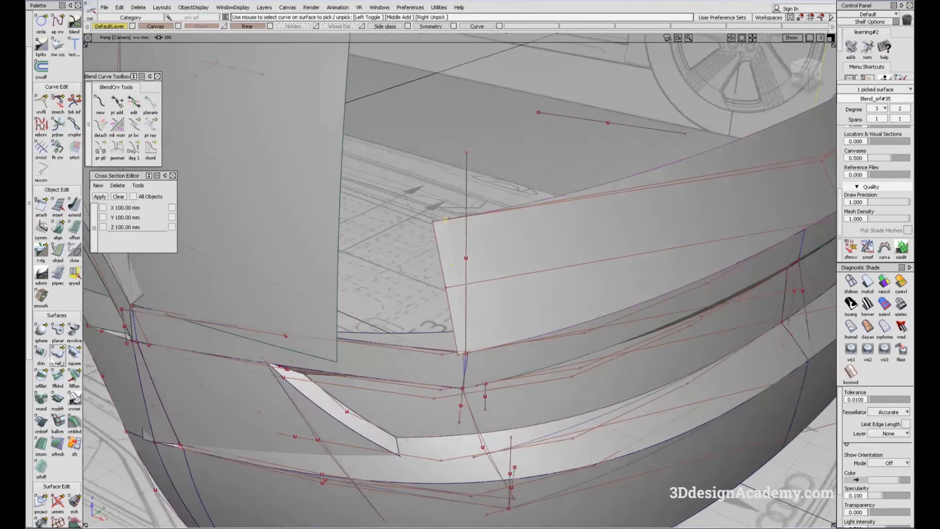
click(460, 304)
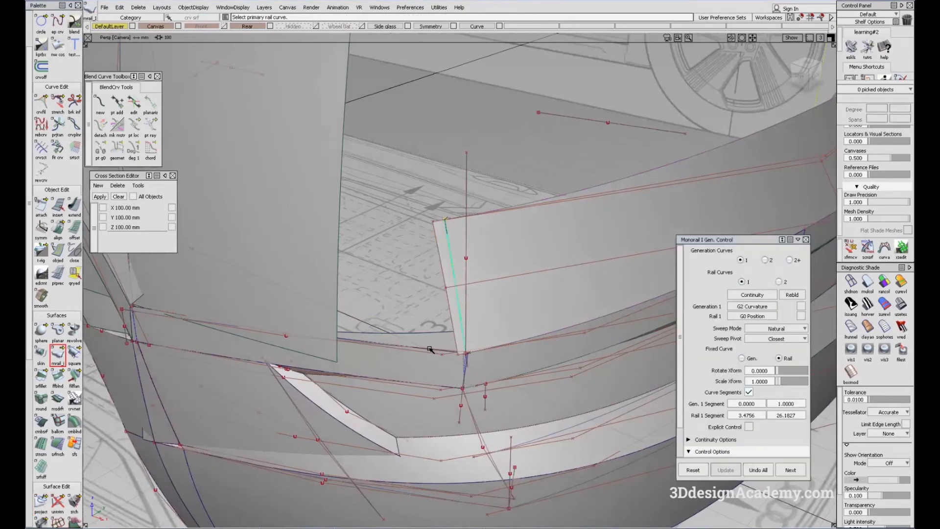
click(430, 350)
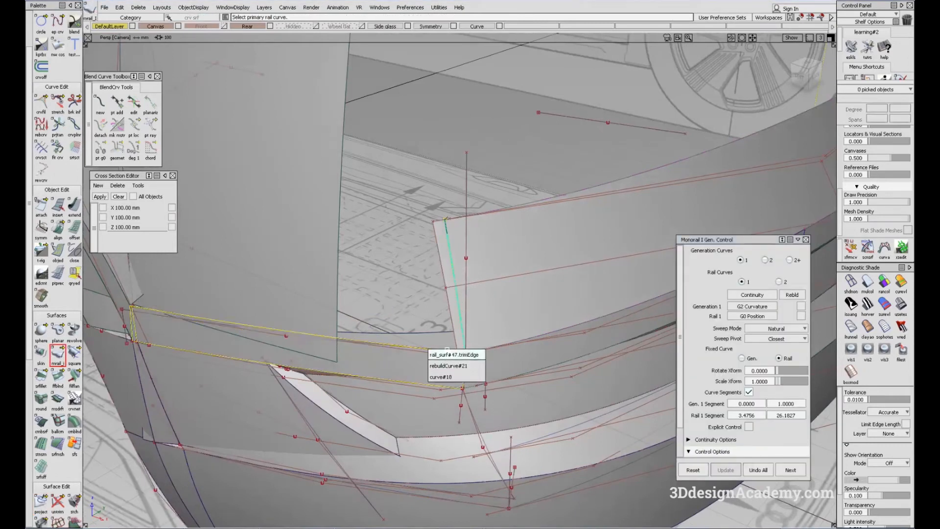
click(450, 352)
alt+shift+drag(500, 318, 660, 292)
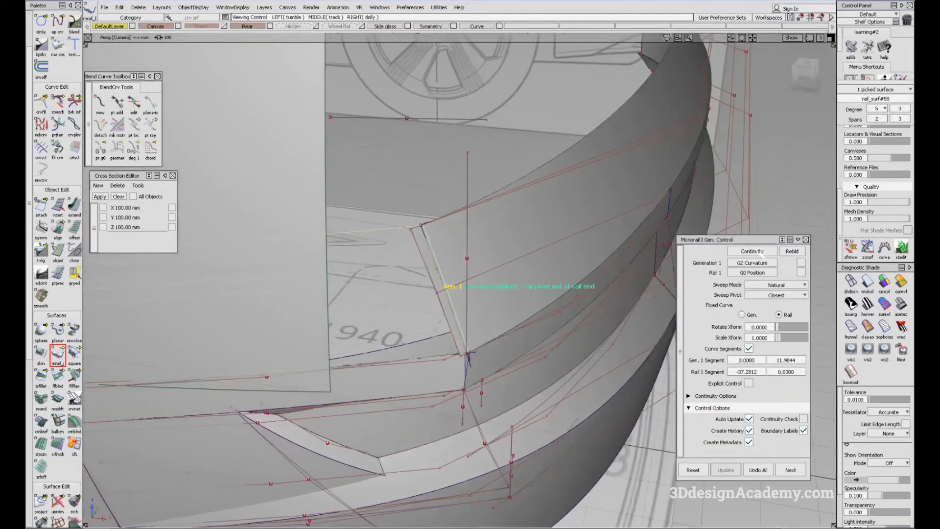
alt+shift+right_drag(467, 349, 470, 373)
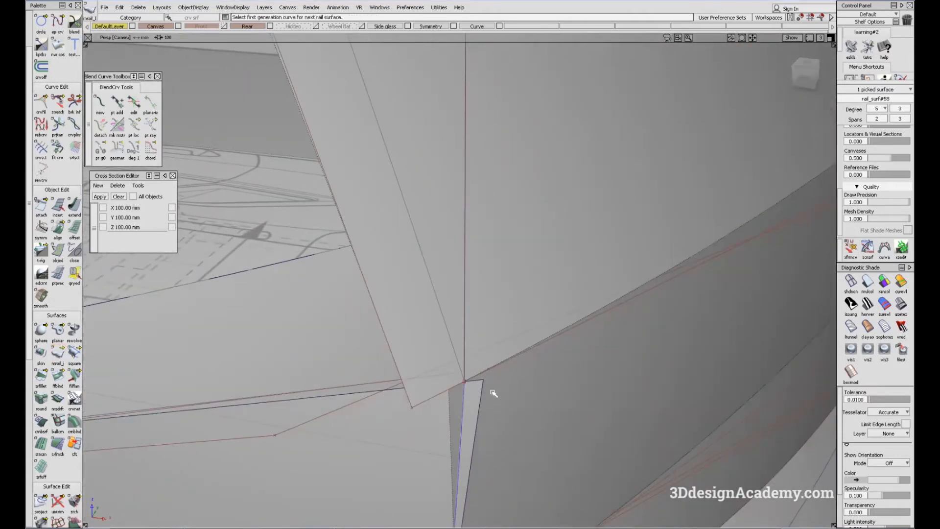
alt+shift+drag(505, 370, 395, 320)
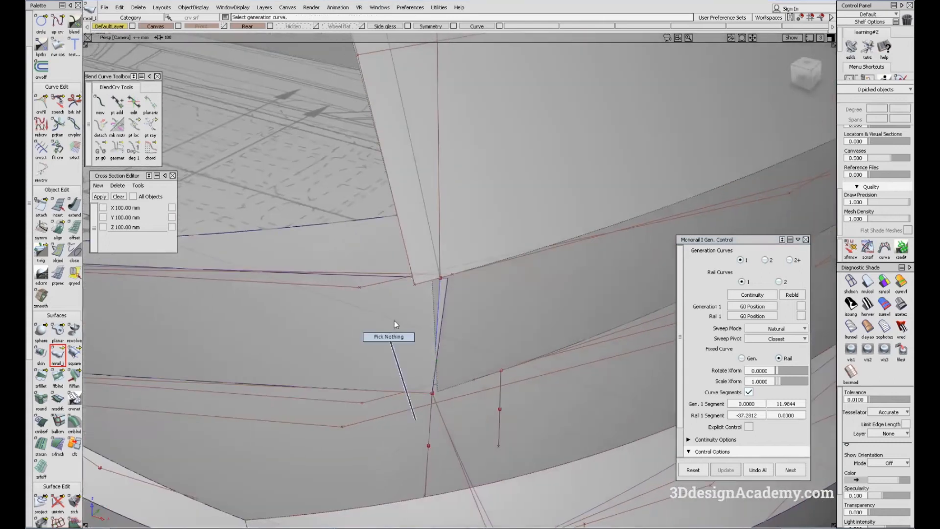
Untrim the rear end of the narrow band surface at the corner junction and delete its leftover trim curve
click(57, 500)
alt+shift+right_drag(467, 267, 476, 279)
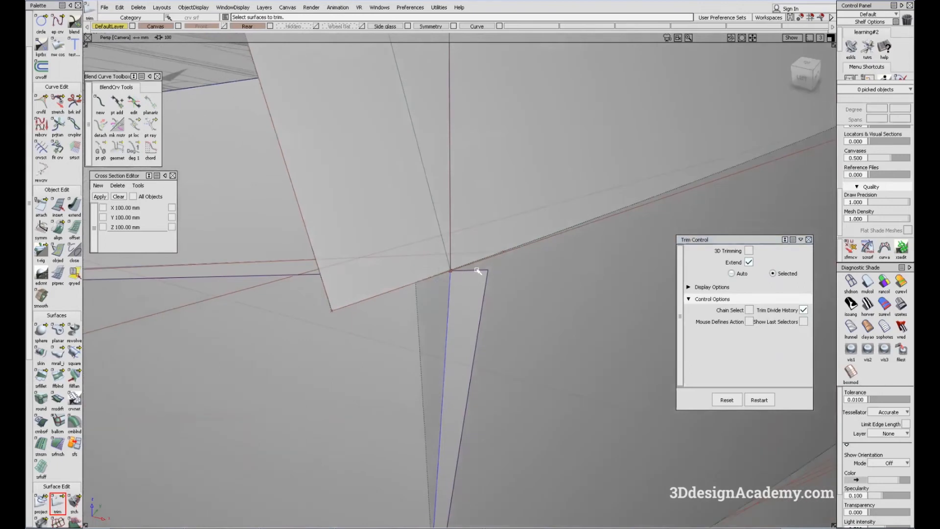
alt+shift+drag(451, 272, 507, 304)
click(531, 265)
alt+shift+right_drag(451, 275, 465, 256)
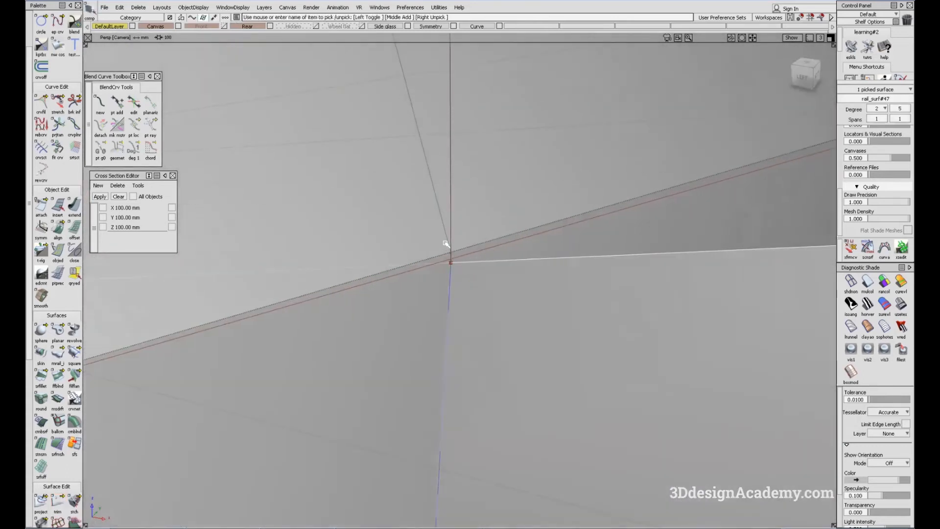
alt+shift+right_drag(547, 251, 422, 300)
alt+shift+drag(421, 300, 415, 277)
drag(58, 501, 98, 503)
alt+shift+right_drag(450, 265, 495, 280)
click(480, 268)
key(Delete)
key(Return)
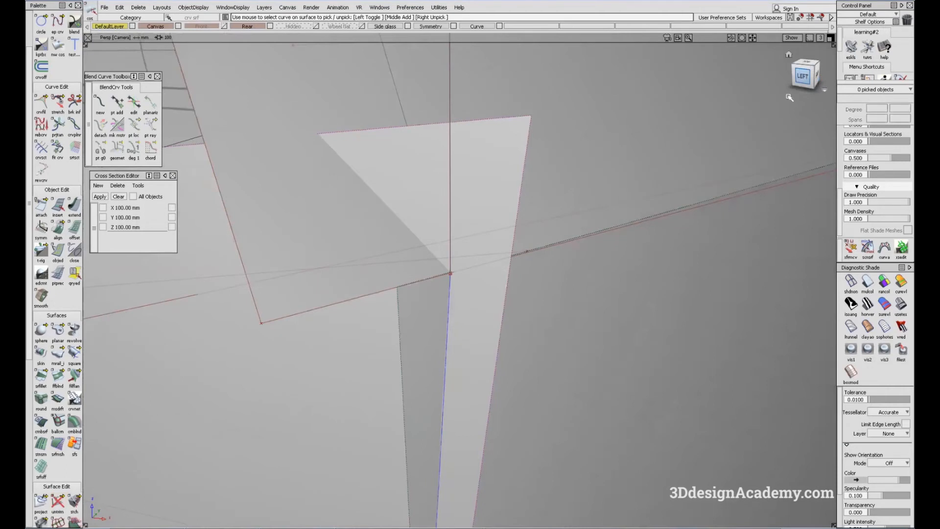
Intersect the untrimmed band surface with the adjoining surface at the corner junction
click(802, 76)
key(Escape)
alt+shift+drag(450, 279, 567, 406)
alt+shift+drag(498, 390, 413, 388)
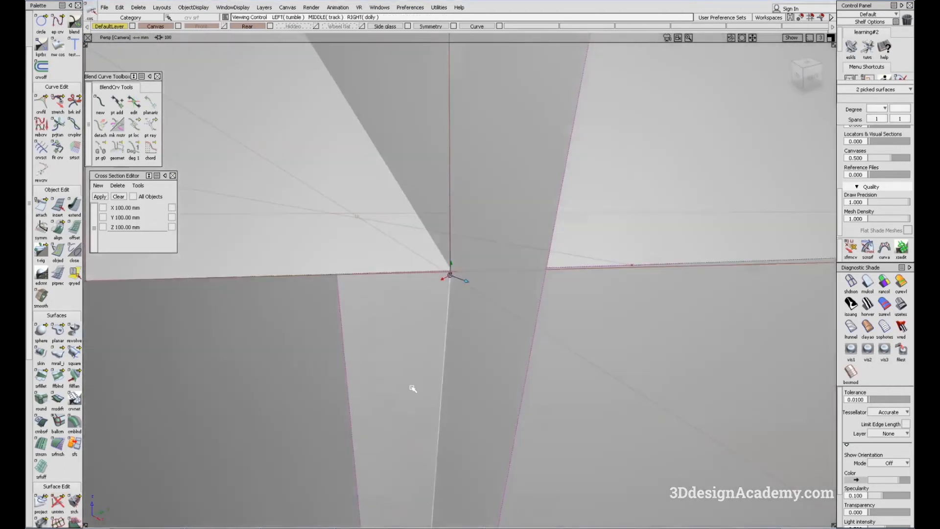
click(41, 500)
alt+shift+drag(348, 342, 390, 329)
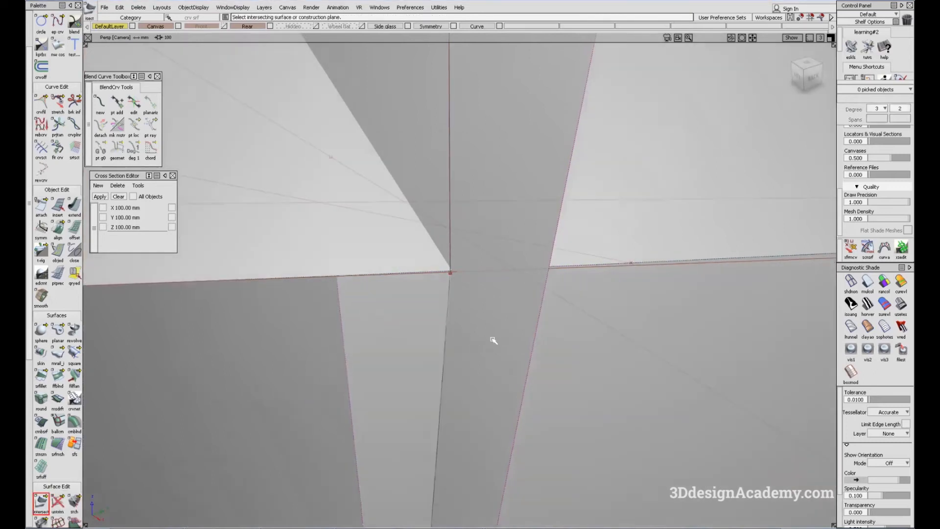
click(493, 340)
alt+shift+drag(453, 287, 521, 250)
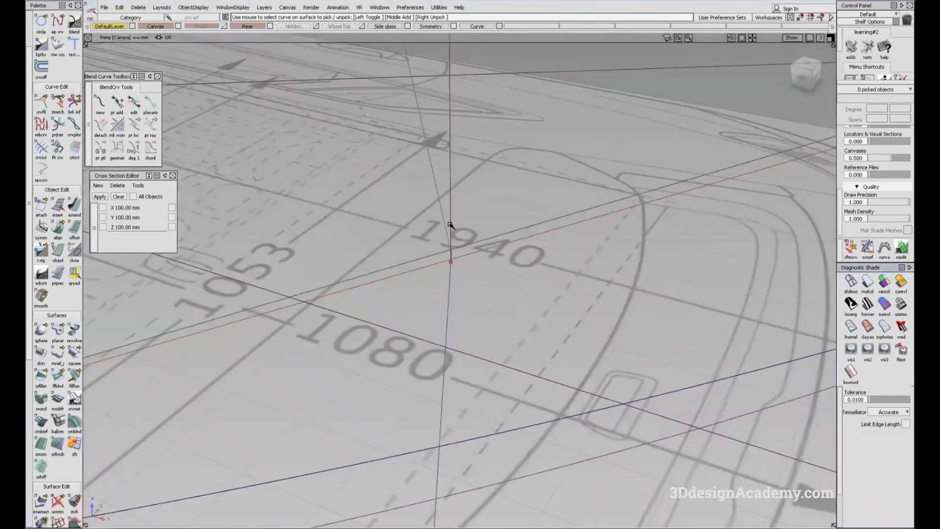
Snap the lower end of the vertical profile curve to the corner point where the edge curves meet
click(450, 225)
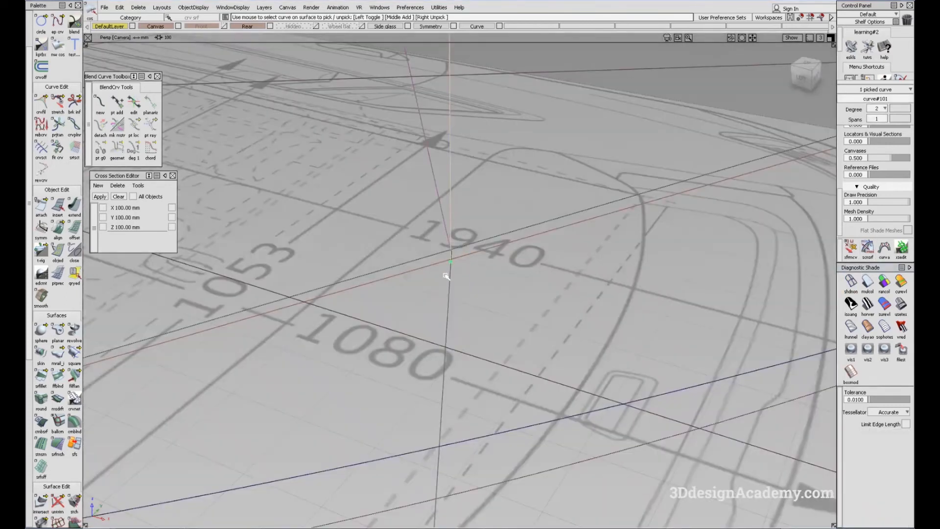
ctrl+alt+drag(451, 283, 475, 196)
click(416, 301)
alt+shift+drag(416, 302, 558, 129)
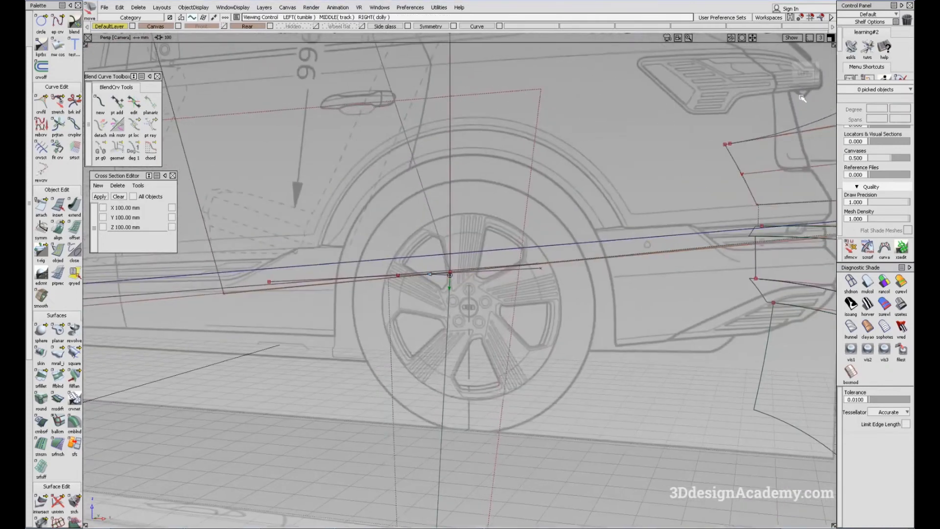
In the left side view, stretch the rear end of the band's upper edge curve at the corner point
click(803, 73)
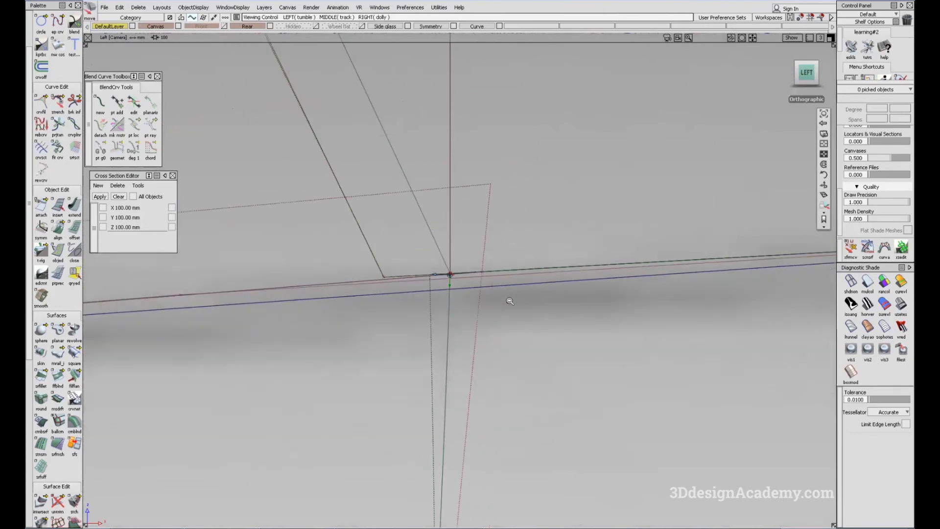
click(382, 284)
alt+shift+right_drag(460, 309, 520, 293)
alt+shift+right_drag(428, 275, 593, 274)
click(614, 279)
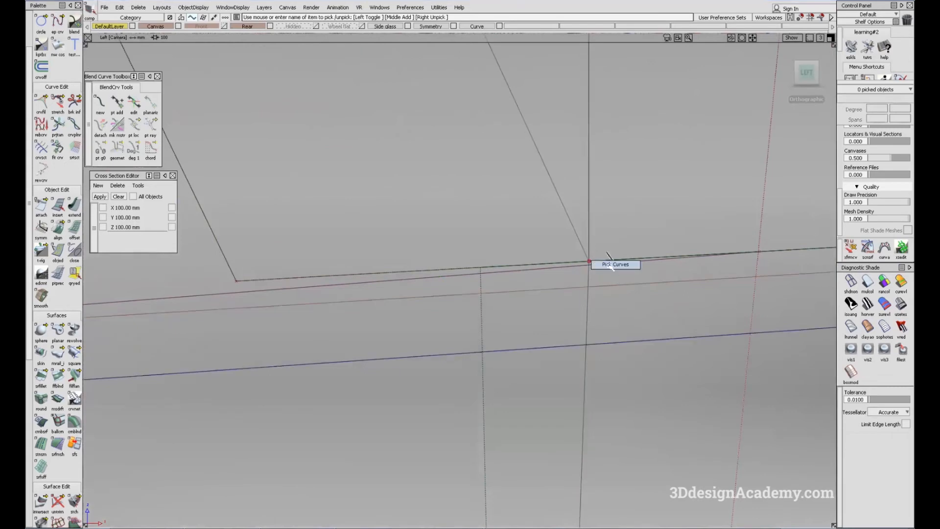
click(615, 265)
alt+shift+middle_drag(584, 321, 484, 338)
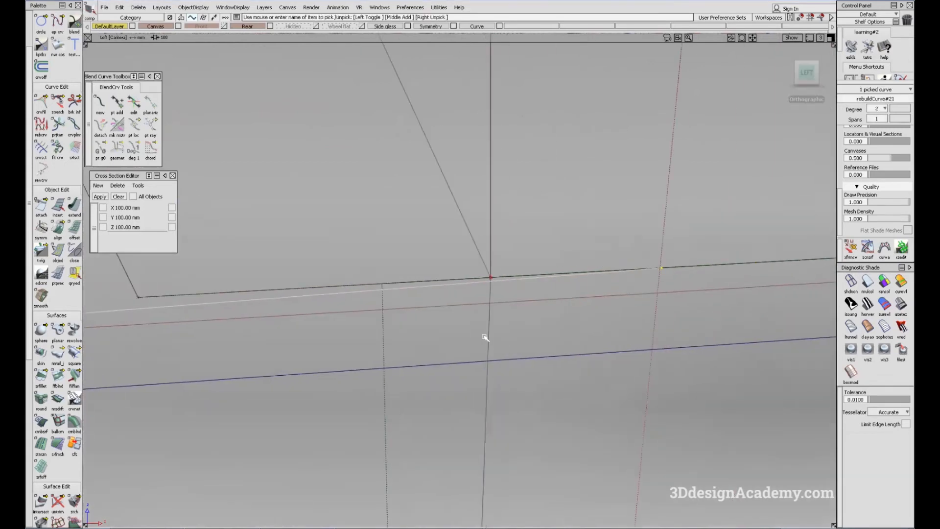
click(59, 104)
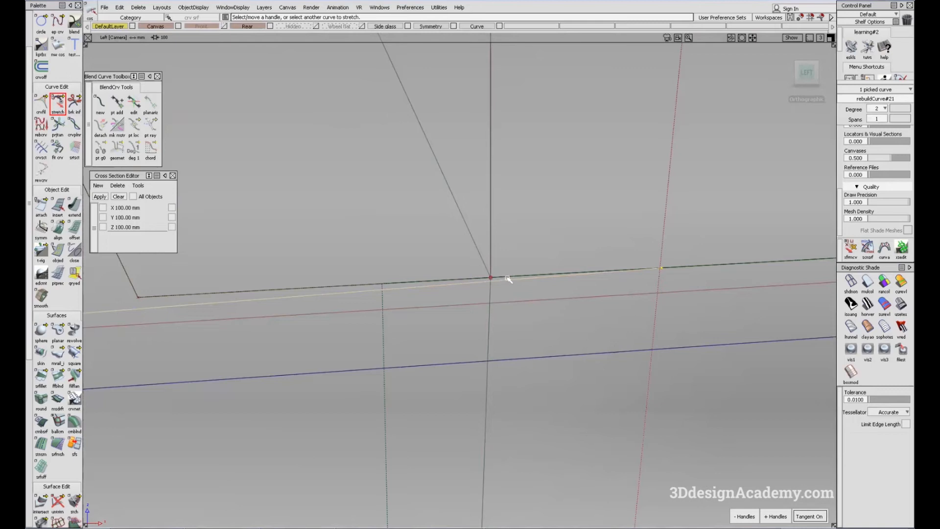
ctrl+shift+drag(443, 302, 443, 281)
click(57, 104)
alt+shift+drag(558, 251, 336, 329)
alt+shift+middle_drag(336, 329, 373, 329)
ctrl+shift+drag(399, 373, 443, 220)
alt+shift+right_drag(447, 269, 314, 279)
alt+shift+middle_drag(313, 279, 400, 310)
Project the band's upper edge curve onto the narrow band surface along the left view direction
ctrl+shift+drag(719, 378, 736, 290)
click(865, 284)
ctrl+shift+drag(600, 227, 550, 290)
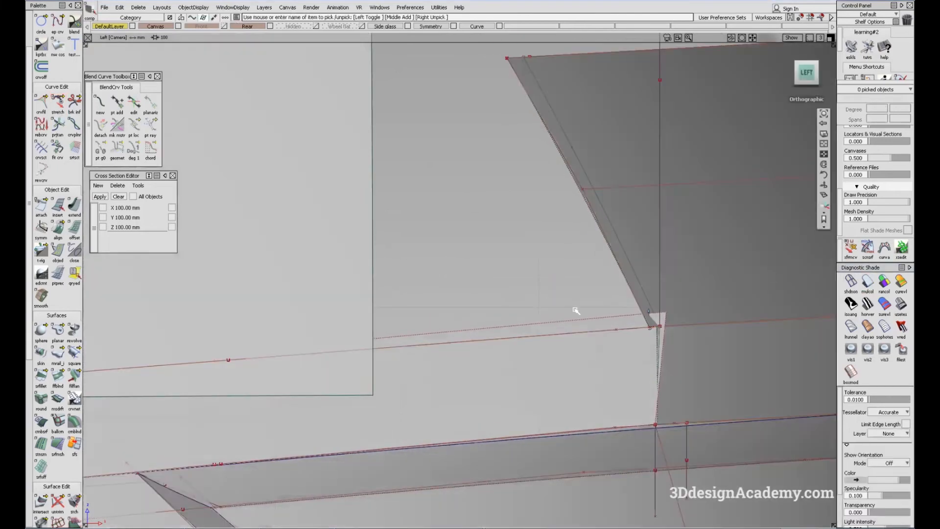
alt+shift+middle_drag(575, 308, 516, 299)
double_click(41, 499)
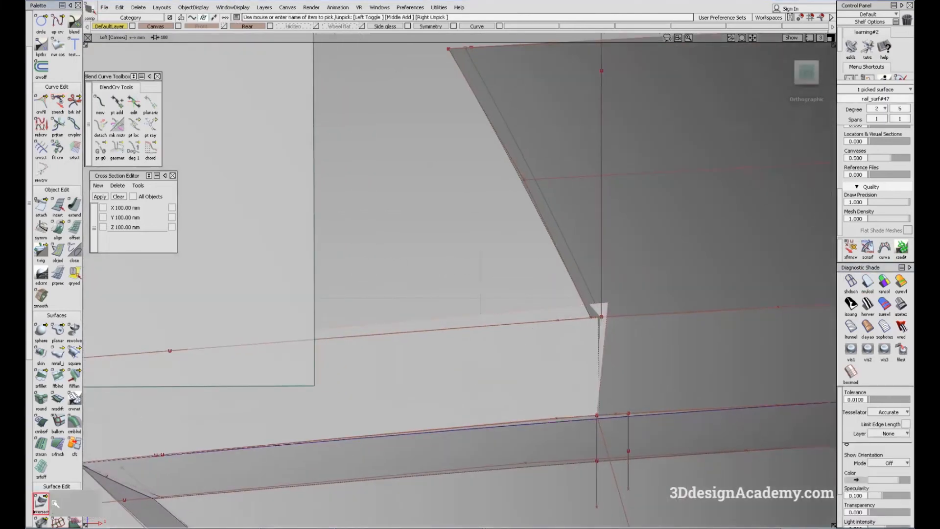
click(495, 325)
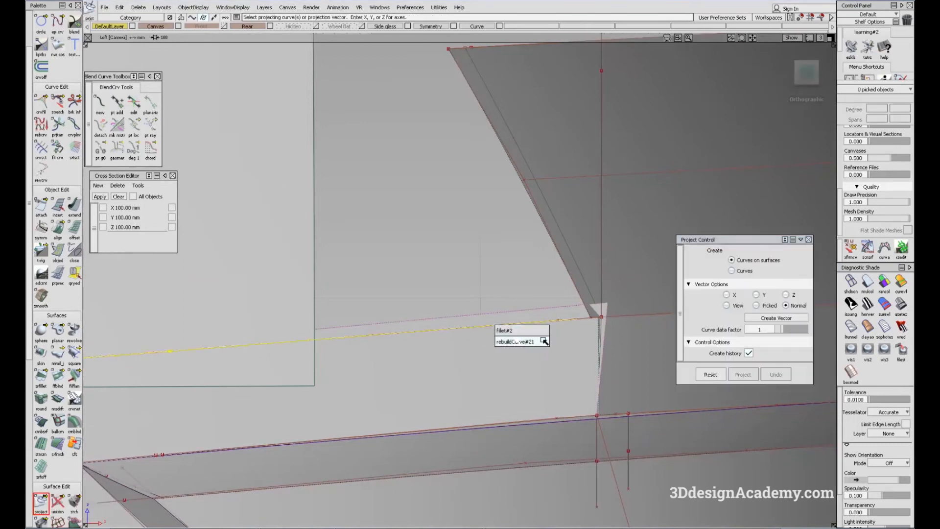
click(519, 339)
key(space)
click(726, 305)
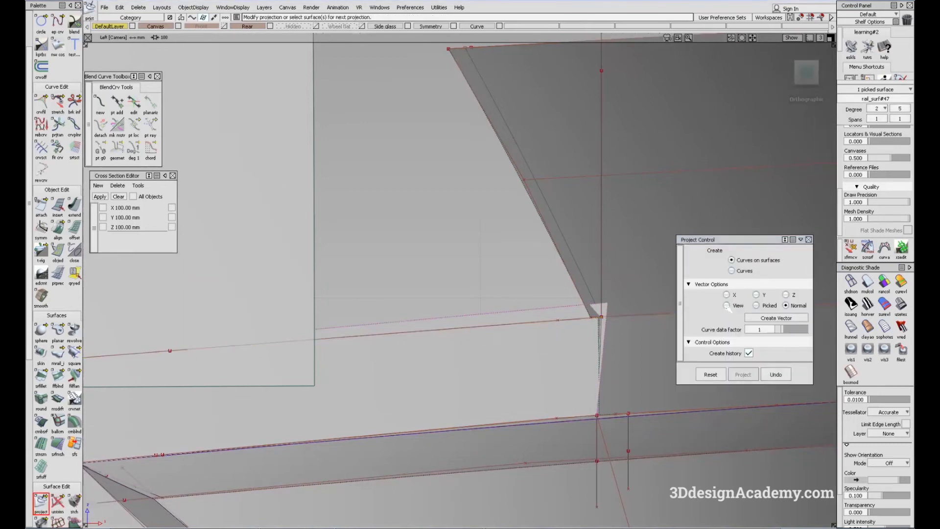
Examine how the projected edge curve and neighbouring surfaces meet at the wheel arch's lower corner
alt+shift+right_drag(468, 297, 279, 301)
alt+shift+middle_drag(279, 301, 402, 317)
ctrl+shift+drag(660, 311, 663, 336)
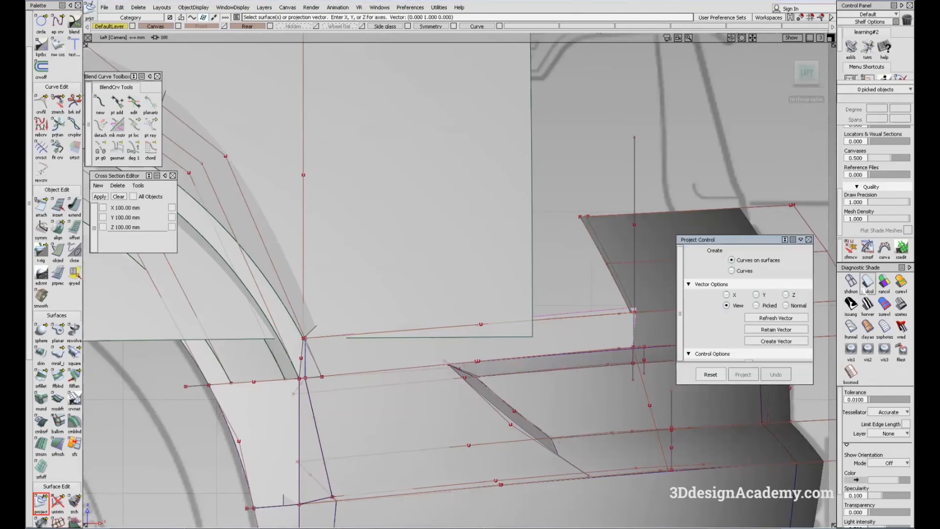
alt+shift+right_drag(300, 340, 627, 298)
alt+shift+right_drag(346, 336, 562, 307)
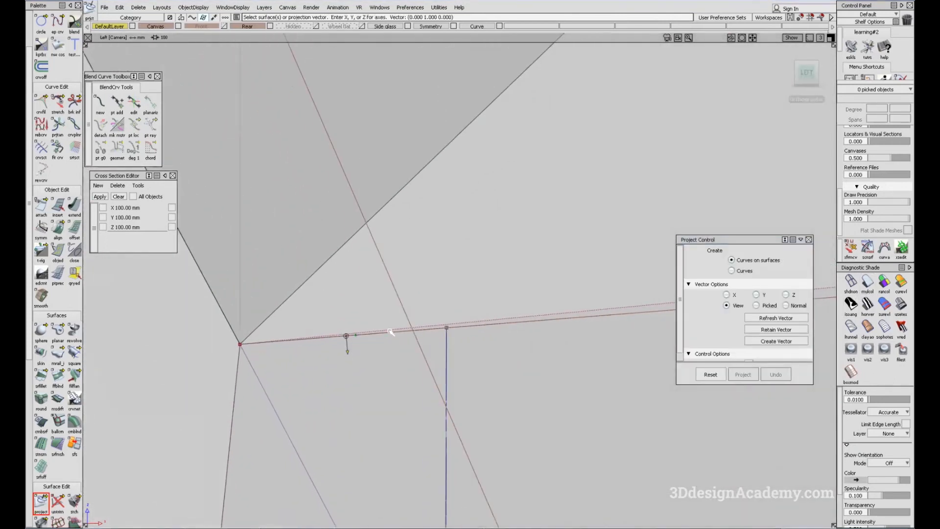
alt+shift+right_drag(426, 329, 284, 338)
ctrl+shift+drag(468, 339, 528, 326)
click(662, 299)
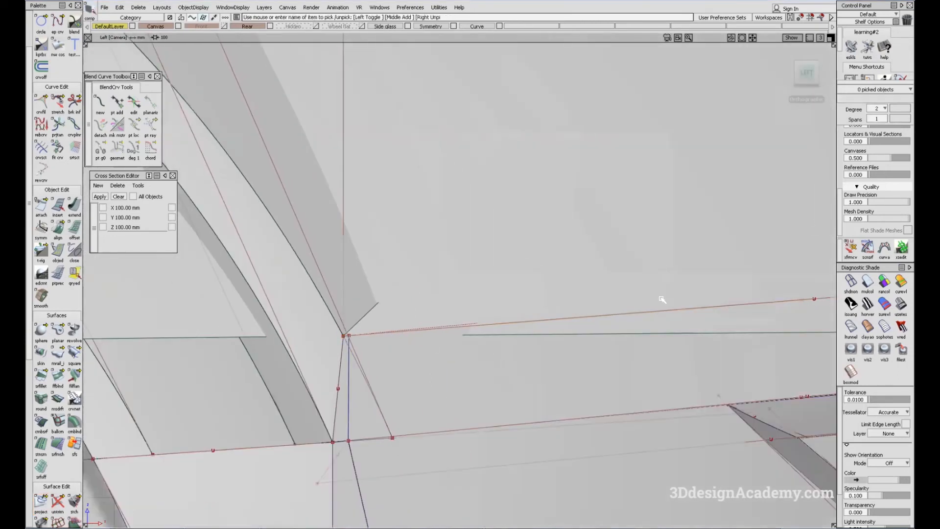
click(868, 282)
alt+shift+right_drag(348, 337, 587, 288)
alt+shift+middle_drag(522, 195, 544, 263)
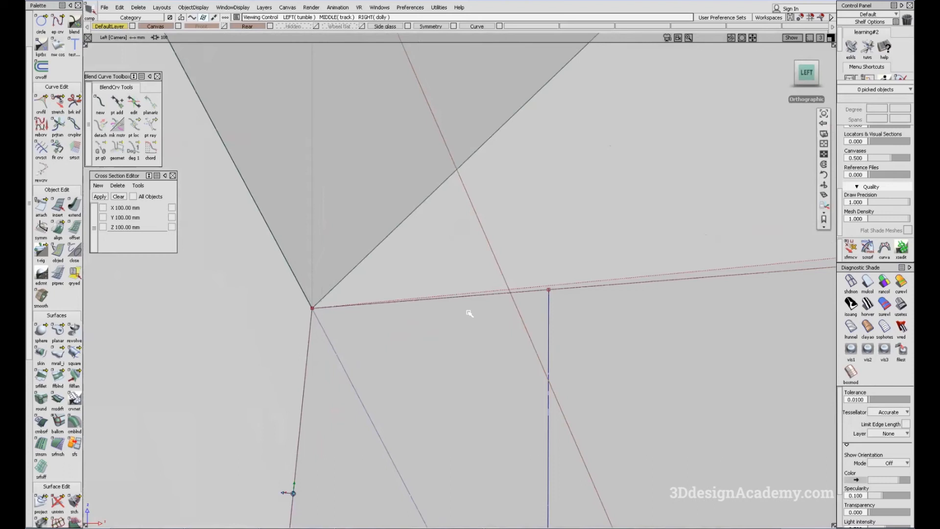
Trim the narrow band surface along the projected upper edge curve at the wheel arch corner
alt+shift+middle_drag(469, 313, 440, 336)
ctrl+shift+drag(439, 336, 157, 384)
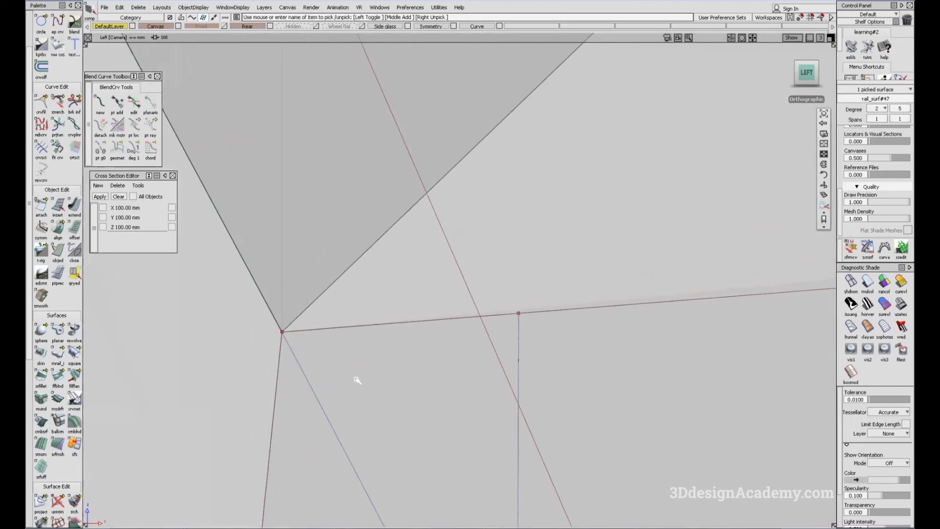
ctrl+shift+drag(561, 351, 503, 315)
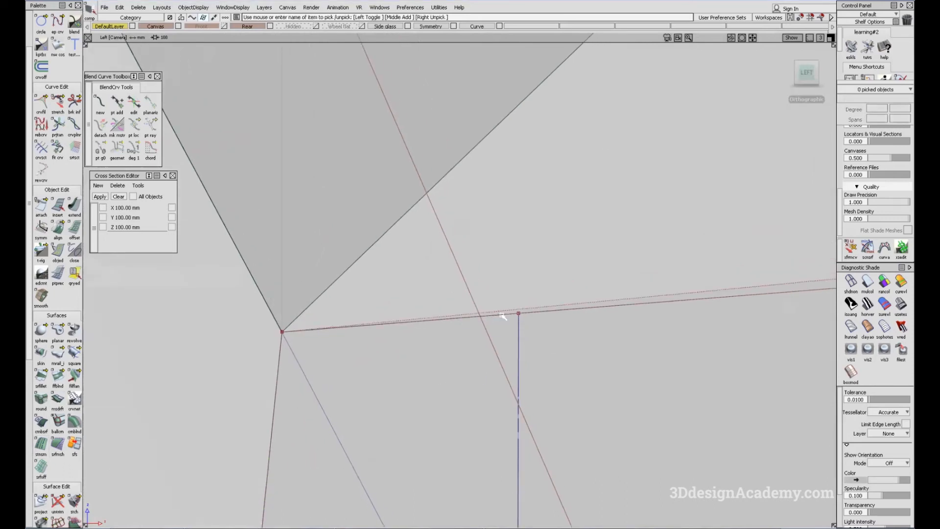
alt+shift+right_drag(476, 340, 361, 413)
alt+shift+middle_drag(344, 446, 340, 235)
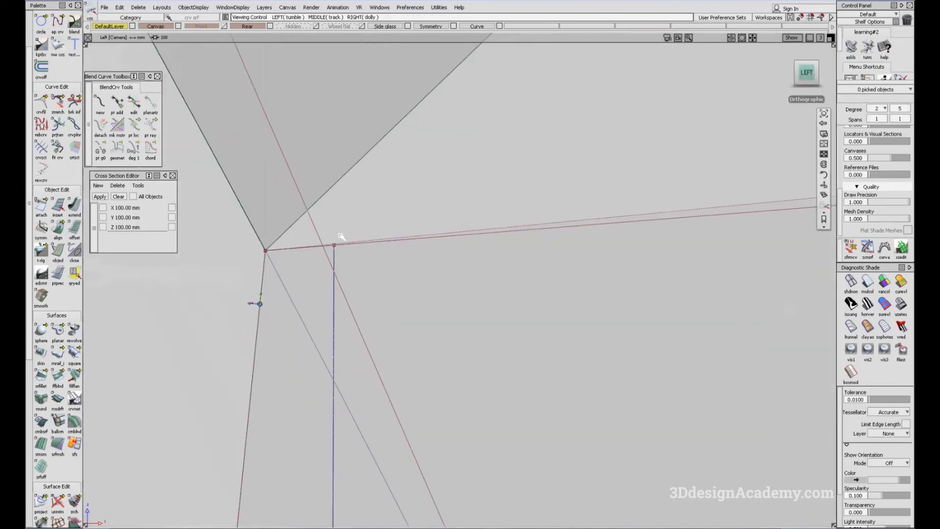
click(134, 442)
drag(60, 510, 75, 505)
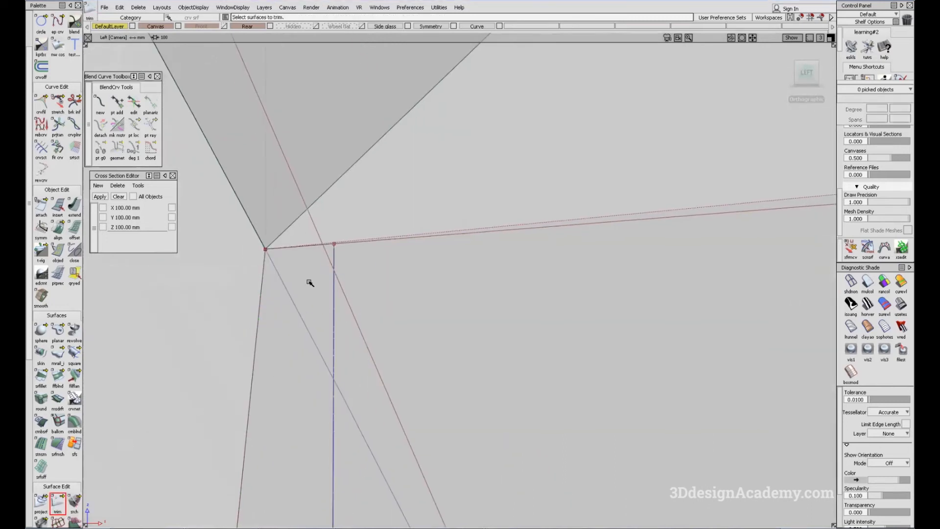
click(326, 278)
key(space)
Examine how the band and its neighbouring surfaces meet at the wheel arch's lower corner
alt+shift+drag(541, 283, 439, 343)
alt+shift+right_drag(438, 342, 466, 331)
alt+shift+drag(466, 331, 380, 329)
ctrl+shift+drag(460, 267, 401, 318)
click(323, 321)
alt+shift+drag(323, 321, 343, 319)
alt+shift+right_drag(277, 297, 266, 401)
ctrl+shift+drag(267, 400, 257, 346)
alt+shift+middle_drag(270, 345, 303, 309)
alt+shift+right_drag(303, 309, 282, 321)
ctrl+shift+drag(275, 382, 208, 250)
Align the band's short front edge to the adjoining corner surface with G2 continuity and blending off, and toggle its start alignment
click(59, 229)
click(272, 324)
click(272, 324)
alt+shift+drag(438, 319, 550, 316)
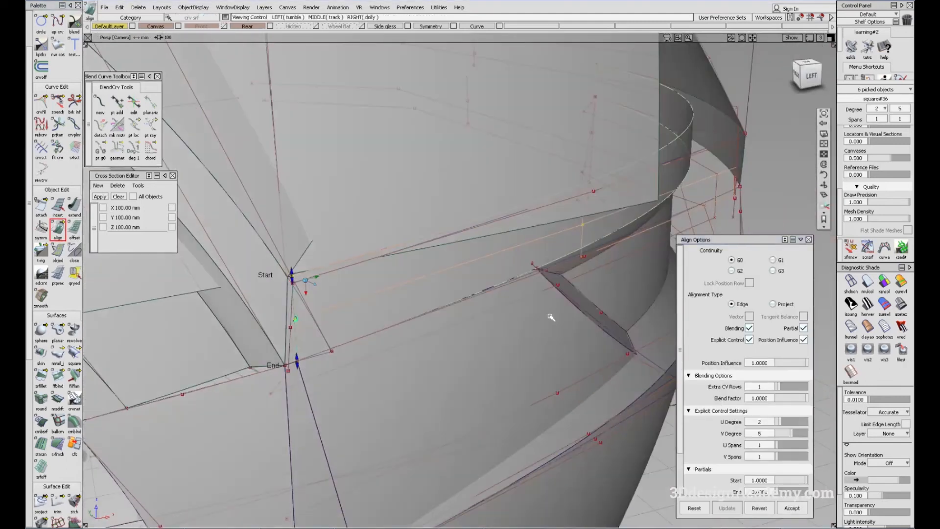
click(749, 328)
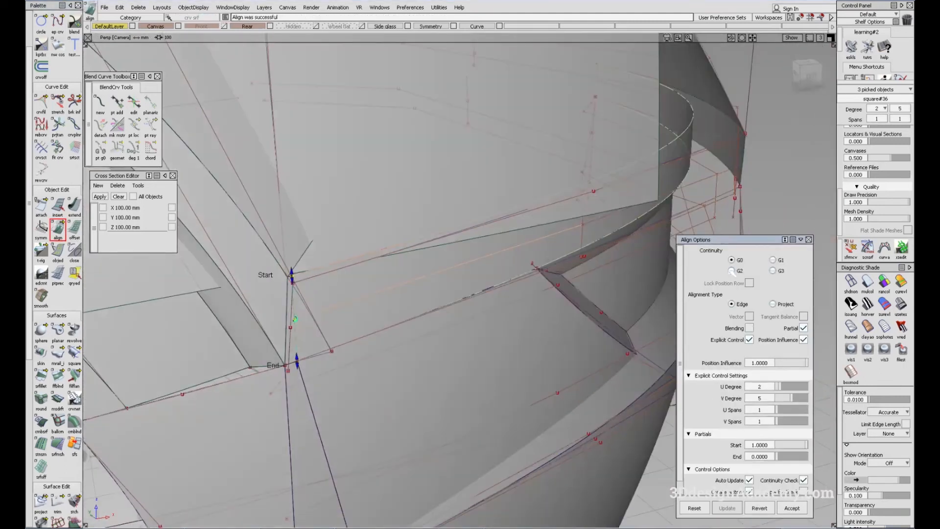
click(731, 271)
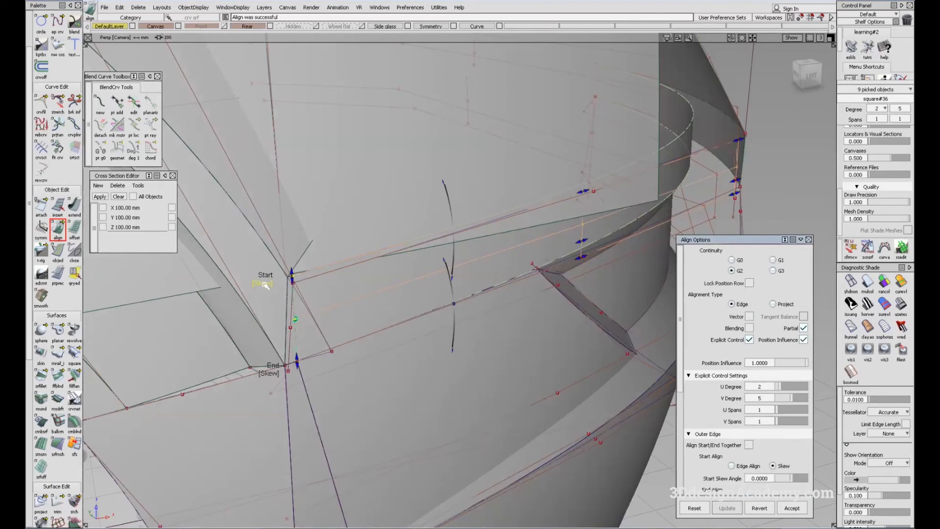
click(265, 286)
Delete the aligned band surface's construction history
alt+shift+drag(599, 225, 568, 284)
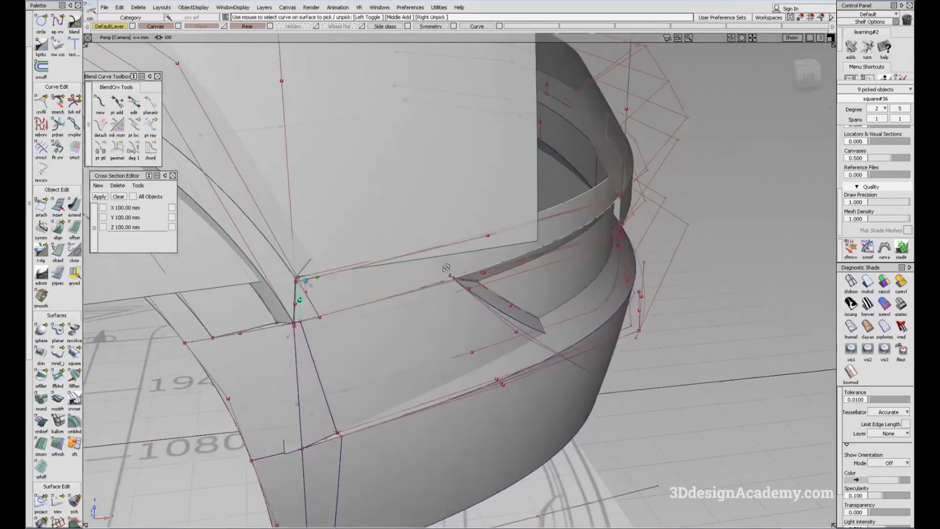
alt+shift+drag(446, 268, 439, 330)
ctrl+shift+drag(439, 330, 409, 255)
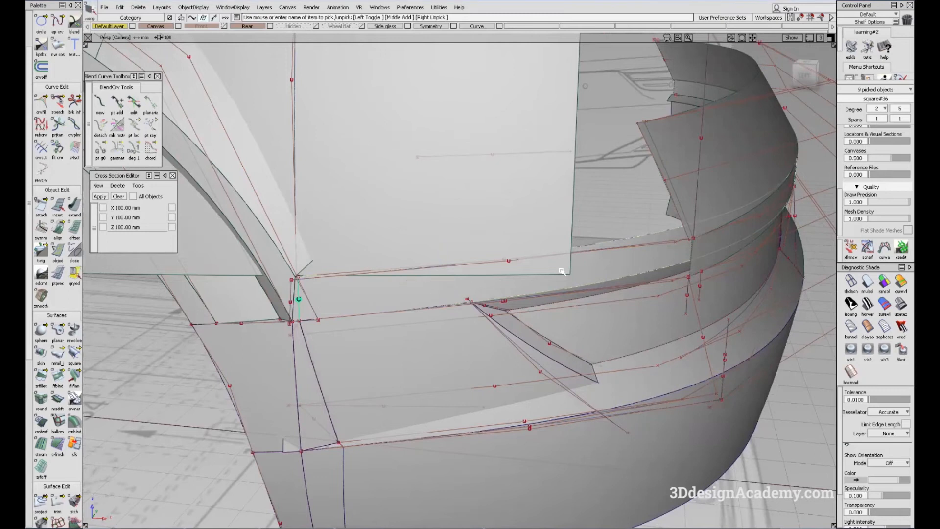
alt+shift+drag(562, 271, 562, 325)
ctrl+shift+drag(556, 226, 523, 296)
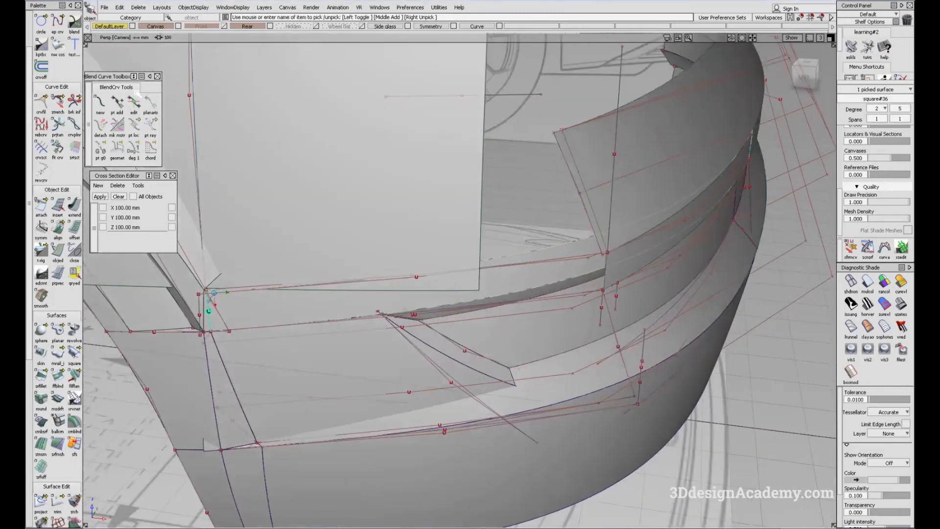
click(138, 7)
click(162, 30)
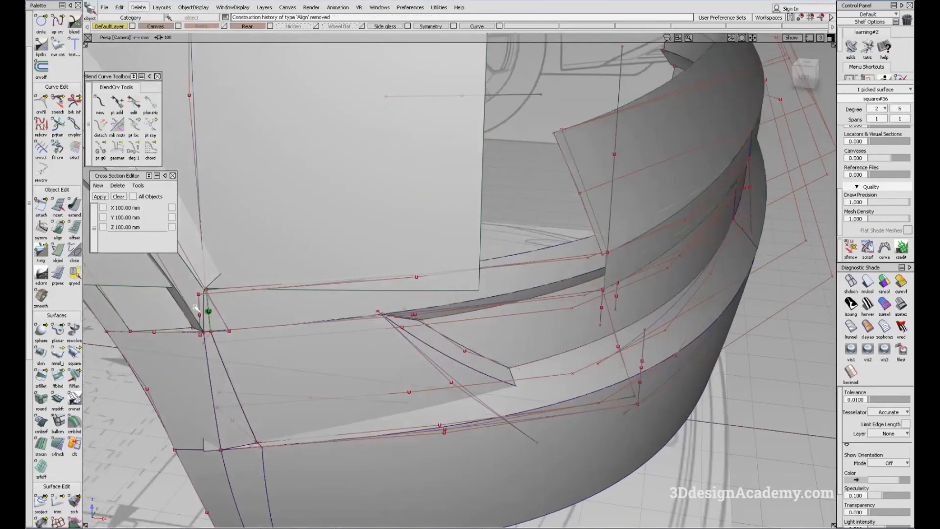
Untrim the narrow band surface beneath the side panel opening
alt+shift+right_drag(228, 295, 375, 340)
ctrl+shift+drag(306, 324, 266, 289)
click(265, 293)
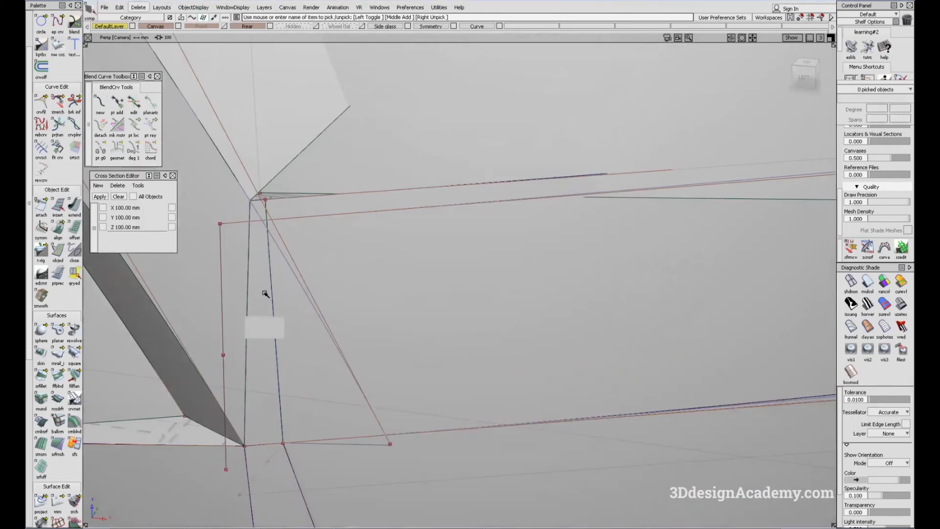
alt+shift+right_drag(265, 293, 134, 380)
drag(58, 502, 92, 499)
alt+shift+middle_drag(612, 254, 340, 292)
click(611, 250)
click(610, 259)
alt+shift+right_drag(627, 245, 764, 196)
alt+shift+middle_drag(763, 196, 586, 303)
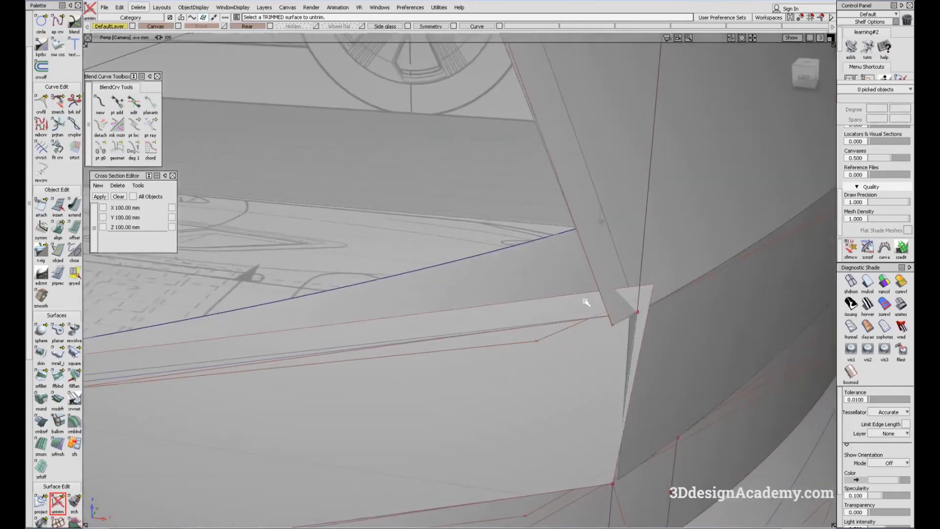
alt+shift+right_drag(586, 302, 481, 356)
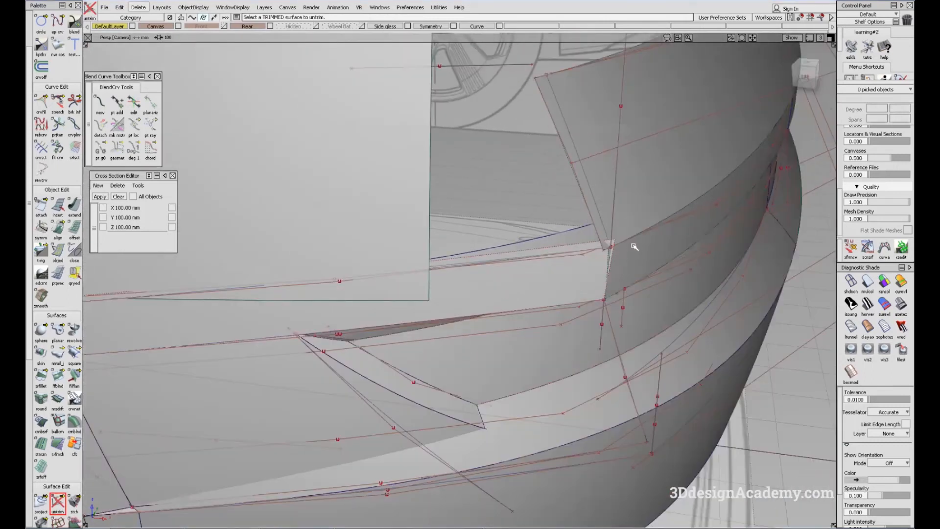
alt+shift+right_drag(635, 247, 650, 266)
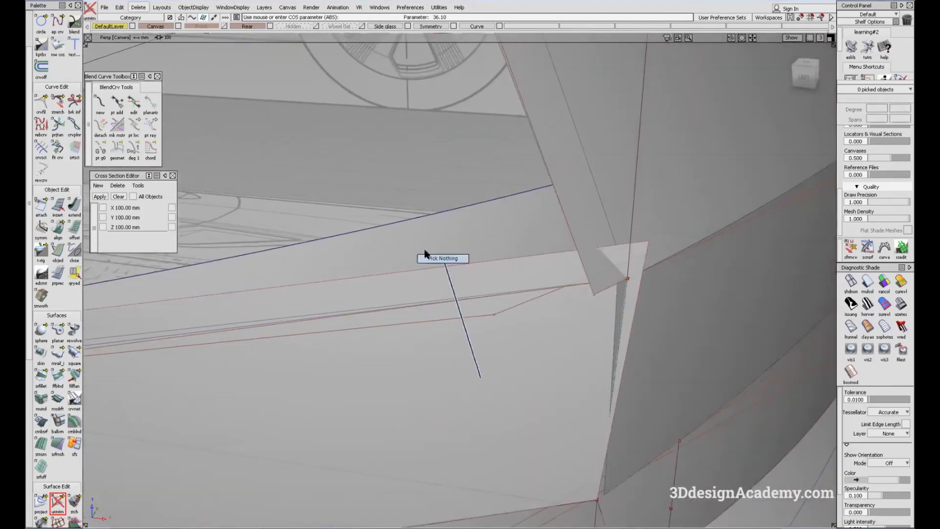
click(60, 363)
alt+shift+middle_drag(564, 297, 529, 316)
click(594, 268)
click(521, 308)
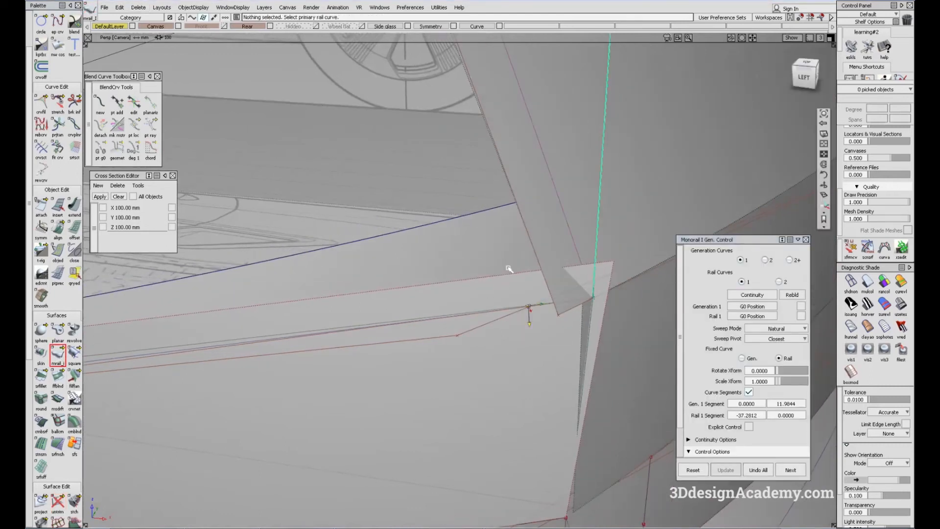
alt+shift+middle_drag(508, 266, 467, 306)
ctrl+shift+drag(430, 372, 393, 277)
Build a one-rail surface by sweeping the rear panel's slanted inner edge curve along the projected curve on the band surface
click(62, 363)
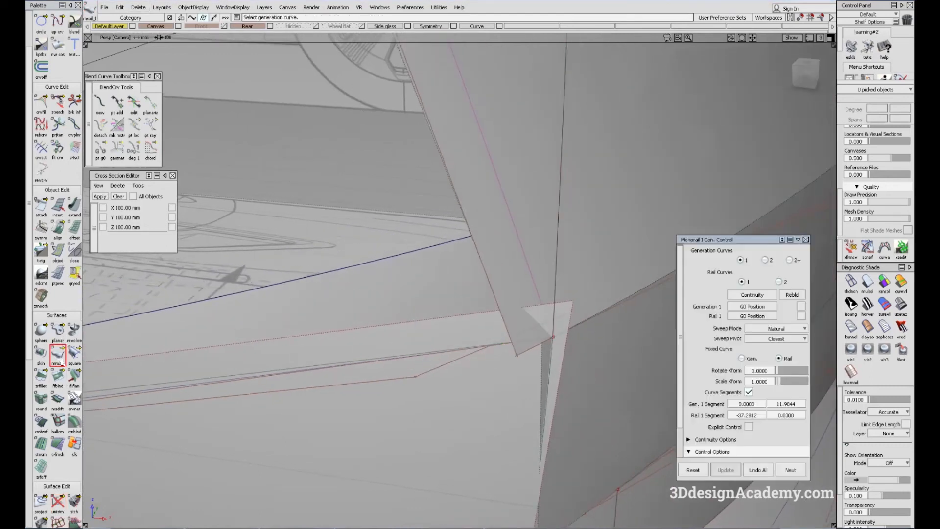
click(529, 263)
click(461, 350)
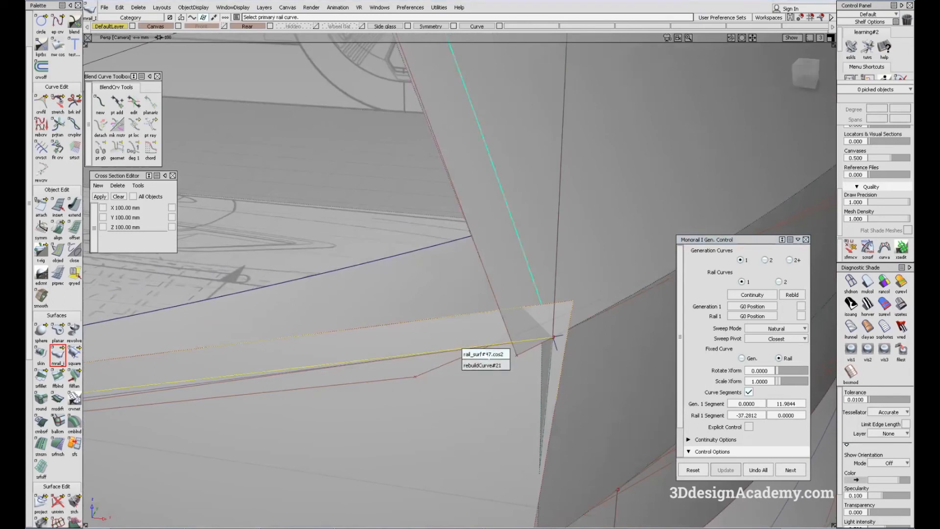
alt+shift+drag(462, 288, 543, 328)
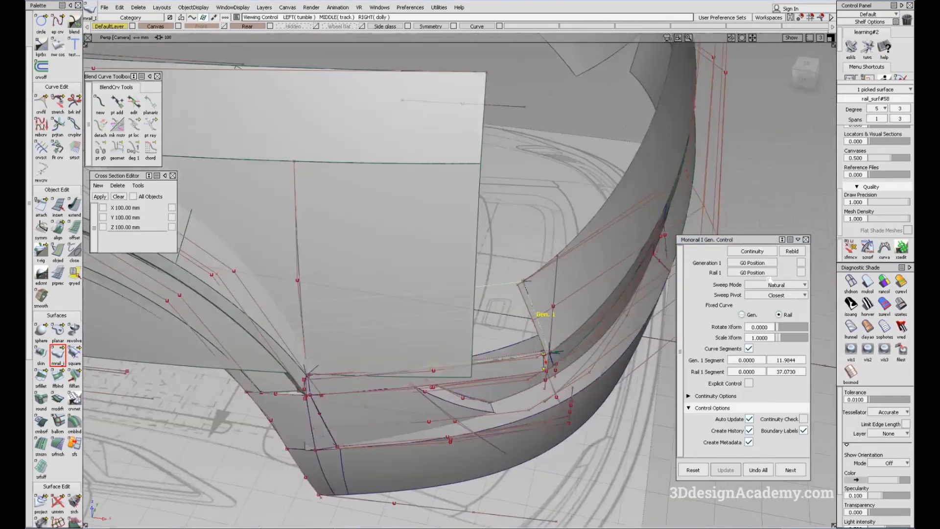
Rebuild the rail surface's generation curve and use explicit control with rail and generation degrees of 4
click(801, 263)
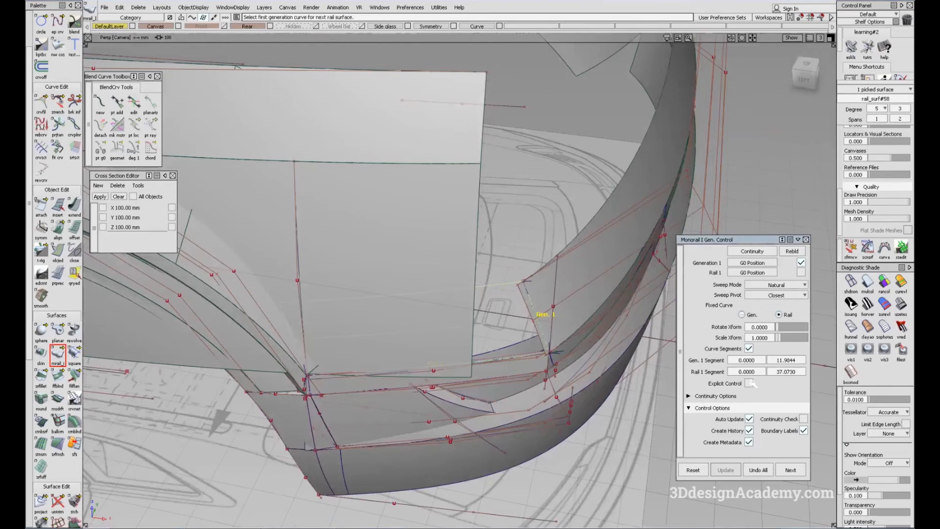
click(749, 383)
alt+shift+drag(658, 382, 640, 396)
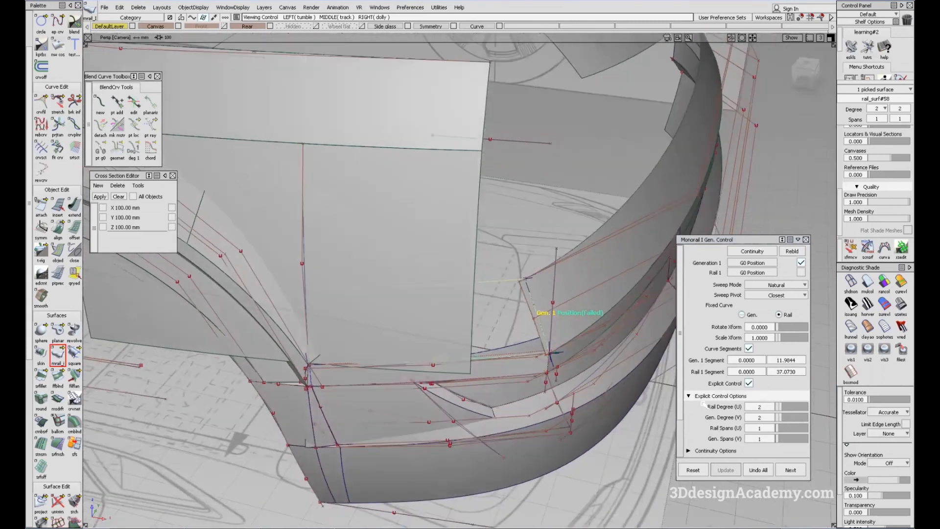
click(782, 417)
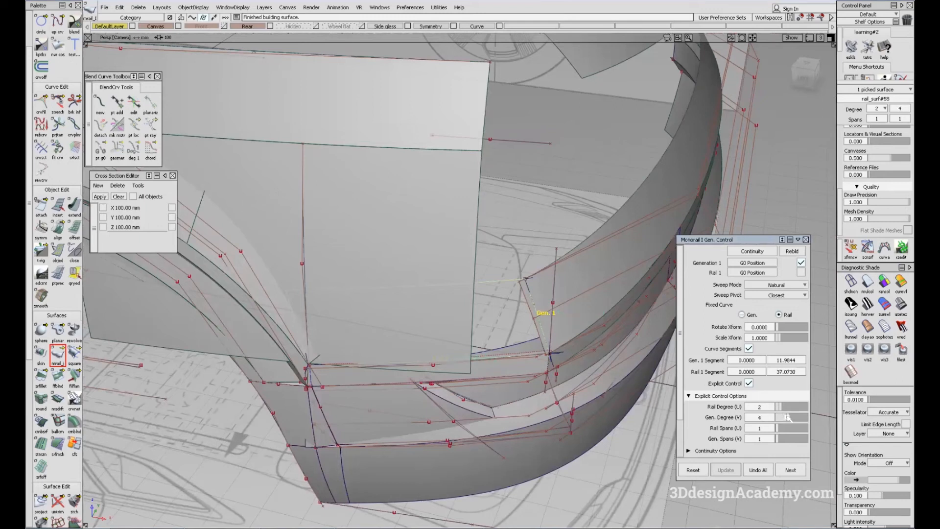
mouse_move(517, 450)
ctrl+shift+mouse_down()
mouse_move(517, 335)
mouse_move(505, 313)
mouse_move(494, 352)
ctrl+shift+mouse_up()
click(851, 281)
click(783, 407)
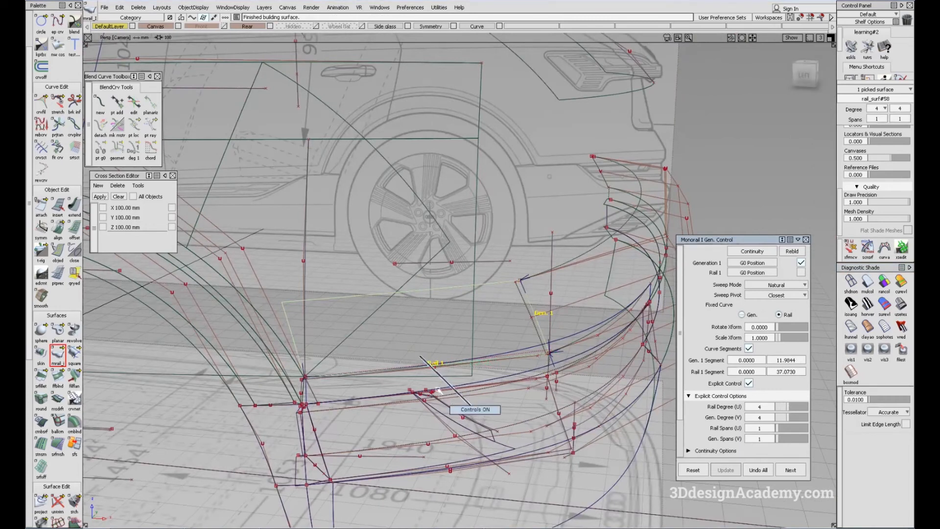
alt+shift+drag(439, 391, 448, 425)
alt+shift+right_drag(480, 416, 535, 426)
click(790, 470)
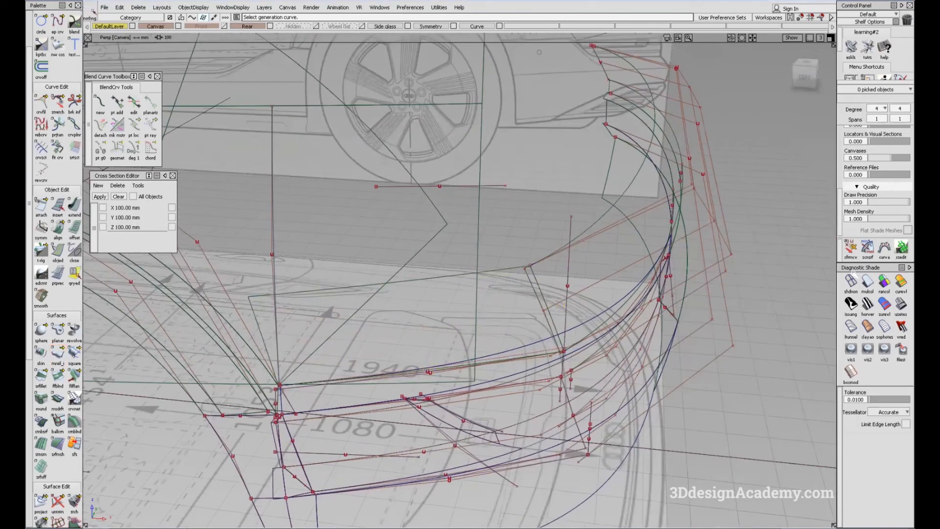
Restore the multi-colour shading and examine the new rail surface between side panel and bumper corner
click(868, 282)
mouse_move(420, 336)
alt+shift+mouse_down()
mouse_move(495, 381)
mouse_move(561, 380)
alt+shift+mouse_up()
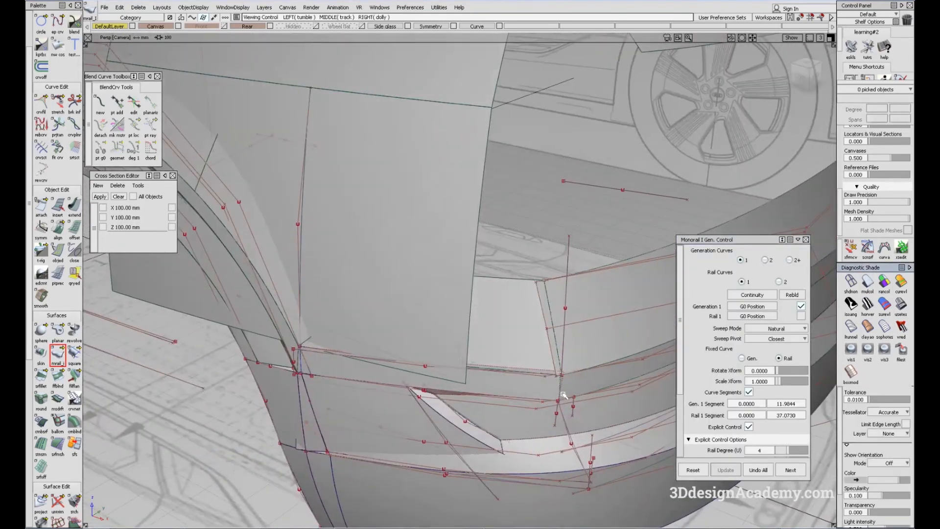
alt+shift+drag(499, 368, 310, 406)
alt+shift+drag(334, 356, 418, 366)
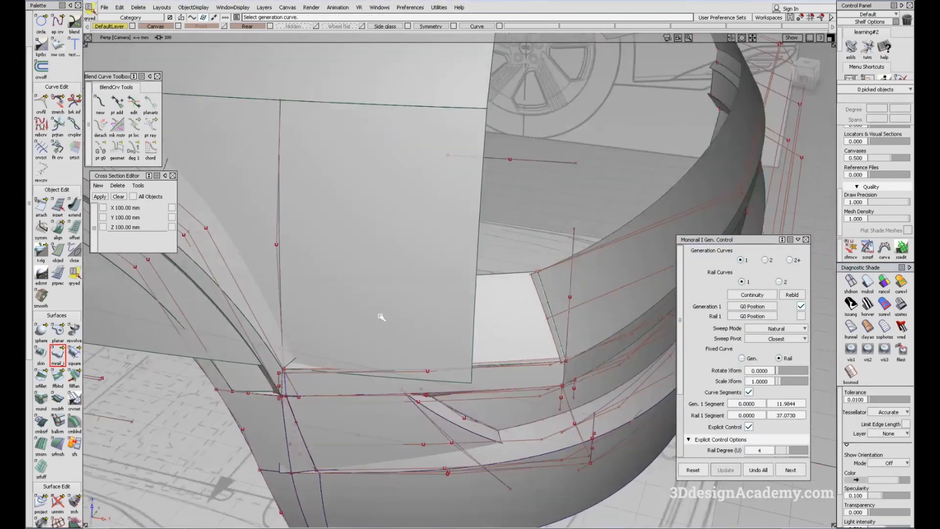
Reopen the side panel's rail surface above the band for editing and set its Rotate Xform to 7.056
click(304, 346)
alt+shift+drag(474, 356, 390, 409)
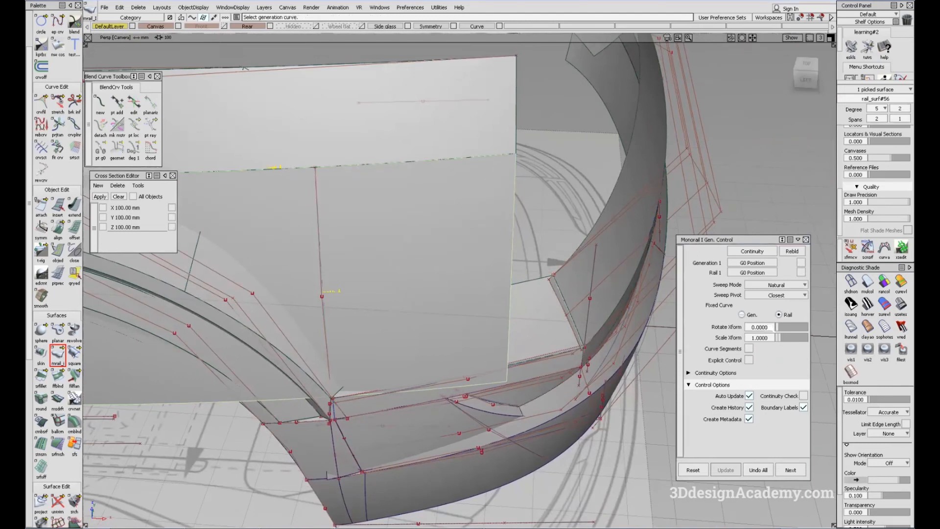
drag(761, 327, 772, 326)
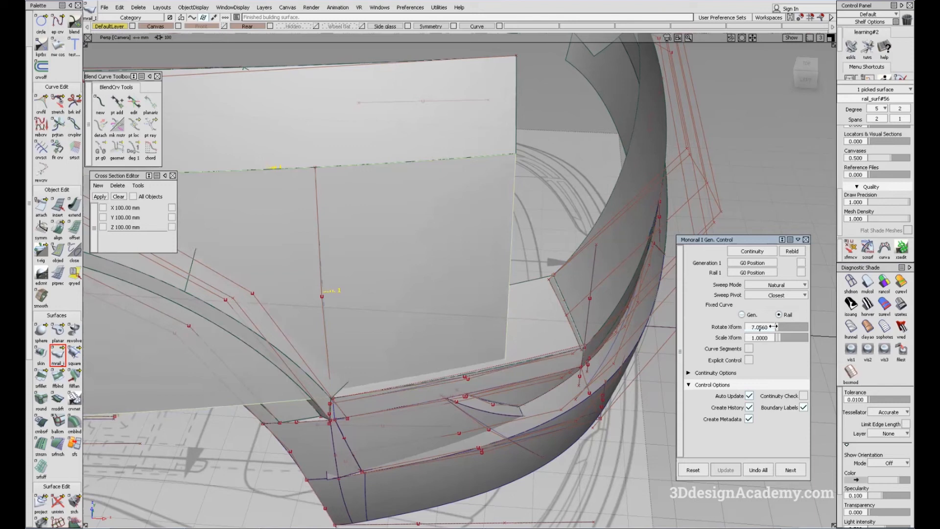
alt+shift+drag(564, 365, 558, 381)
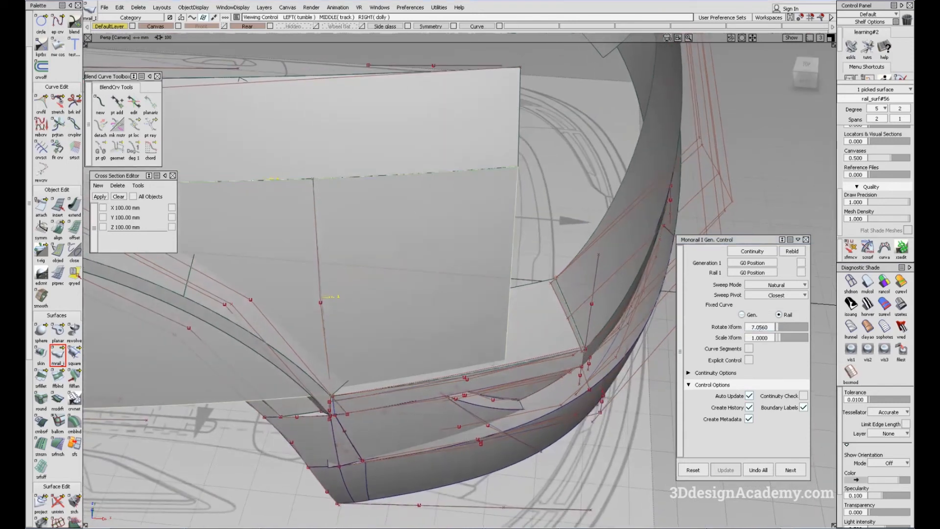
key(space)
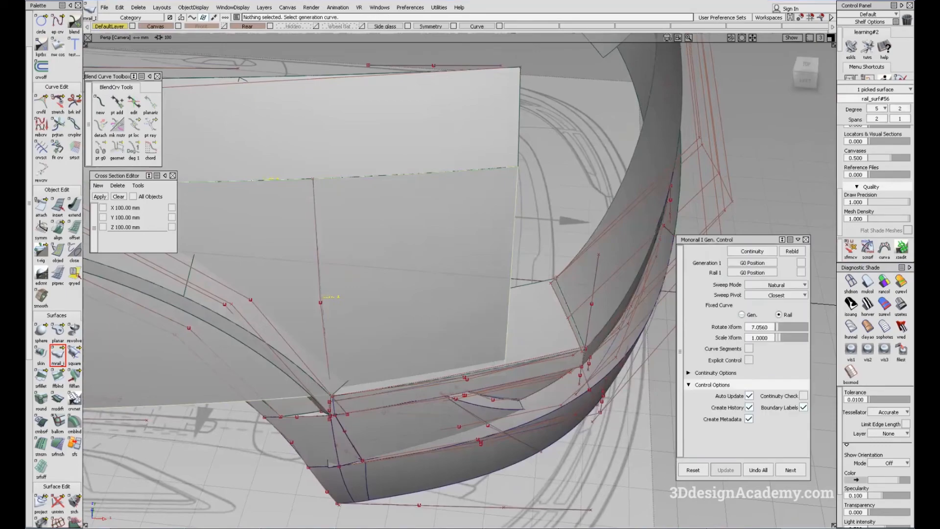
Switch to the Audi e-tron reference photo and compare its rear side panel and bumper area with the model
key(alt+Tab)
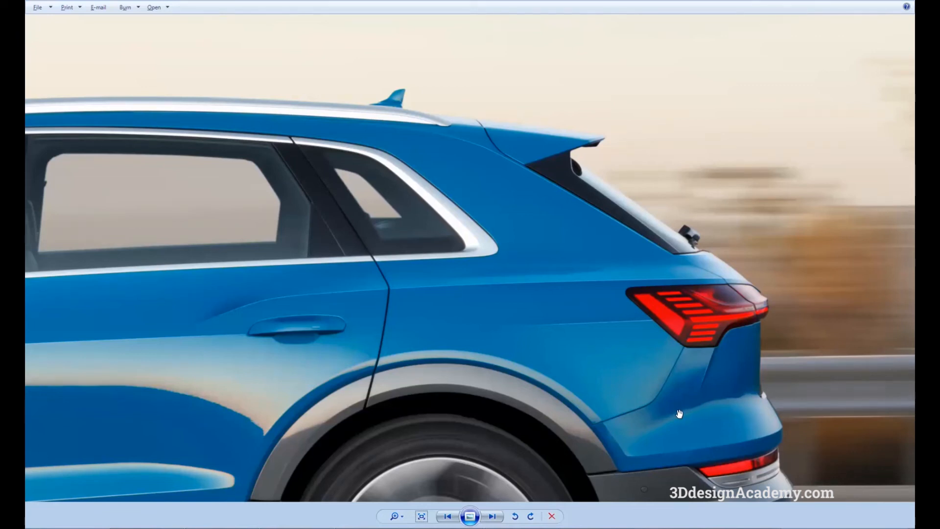
key(alt+Tab)
mouse_move(438, 323)
alt+shift+mouse_down()
mouse_move(425, 377)
mouse_move(343, 370)
alt+shift+mouse_up()
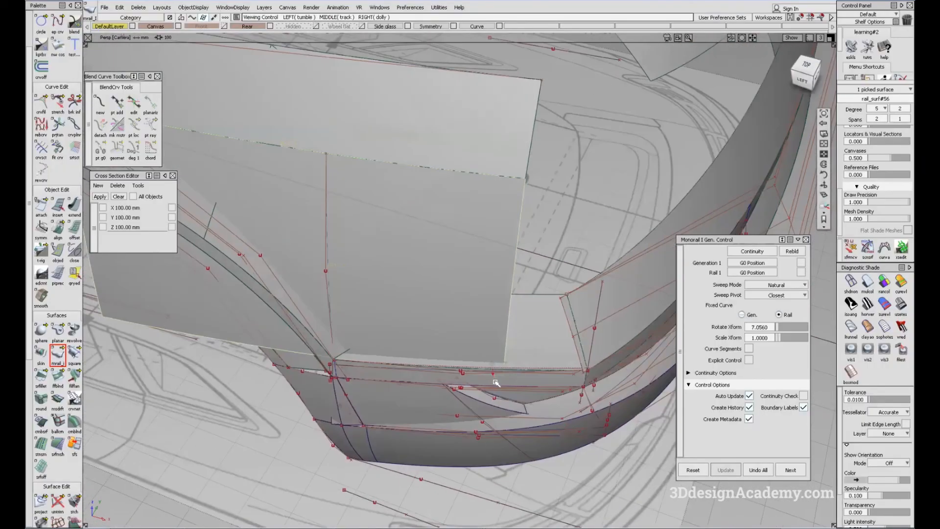
key(alt+Tab)
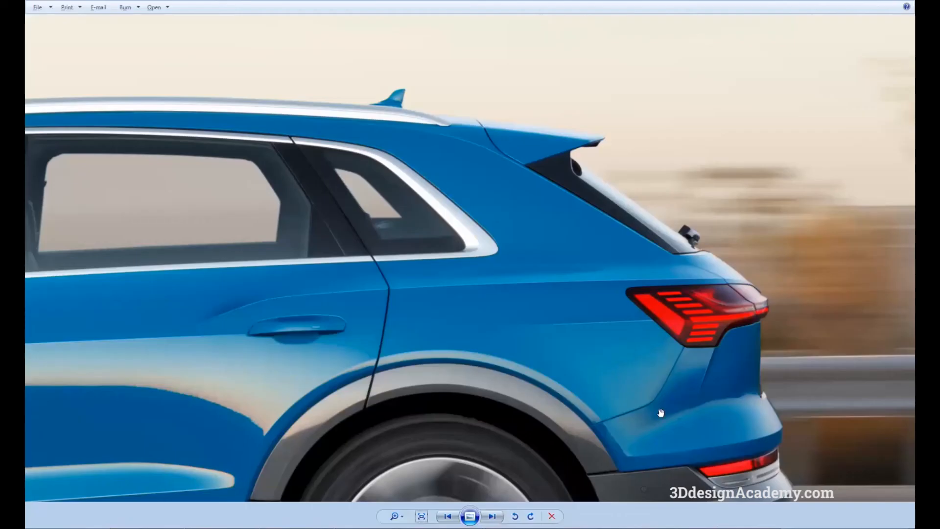
key(alt+Tab)
alt+shift+drag(329, 374, 325, 430)
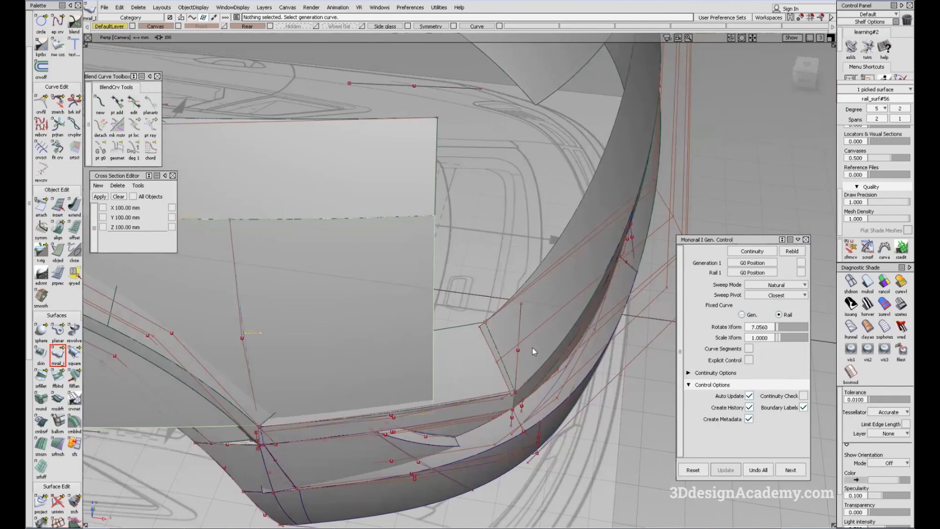
key(alt+Tab)
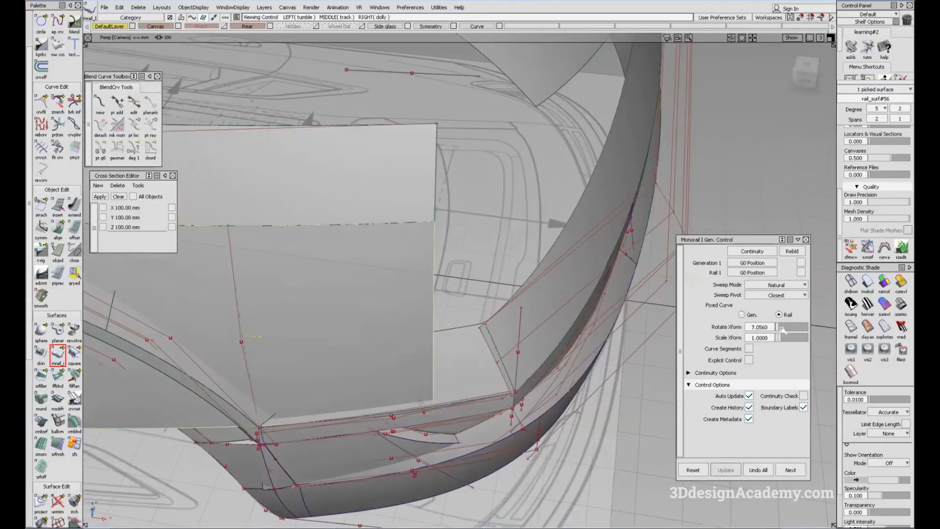
Set the Rotate Xform of the side panel's rail surface to 13.14 and check its shape against the wheel arch and bumper
drag(764, 326, 771, 327)
alt+shift+drag(696, 337, 338, 330)
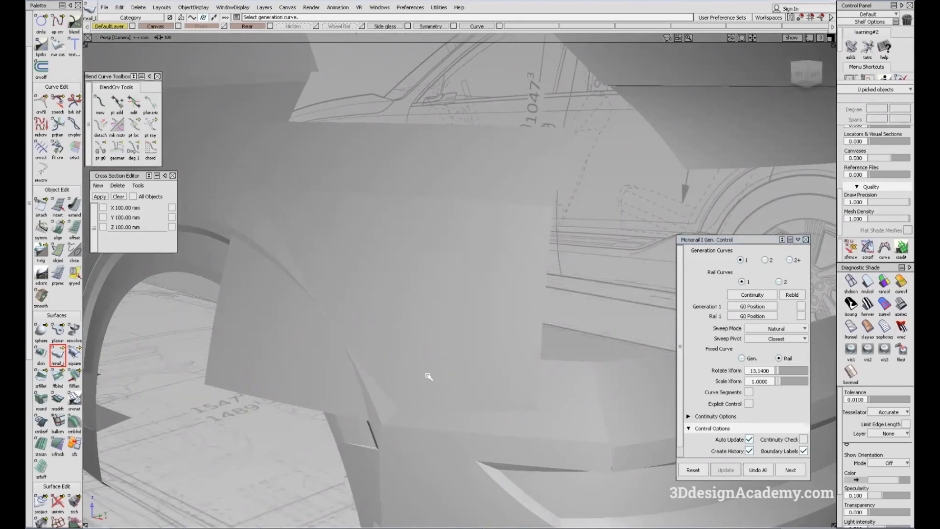
alt+shift+right_drag(430, 373, 384, 309)
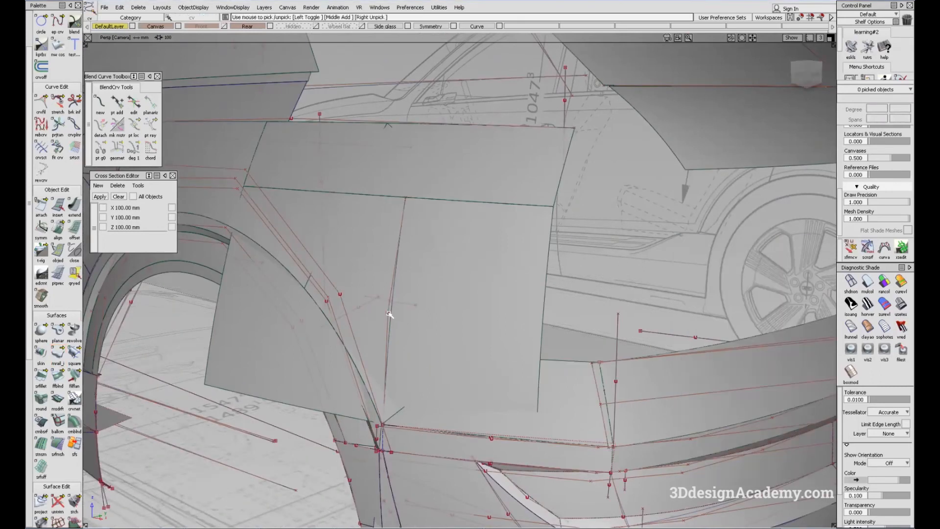
Pick the vertical generation curve in the side panel and set CV transformation to move along normal, U and V directions
click(388, 314)
alt+shift+drag(388, 313, 820, 255)
click(851, 248)
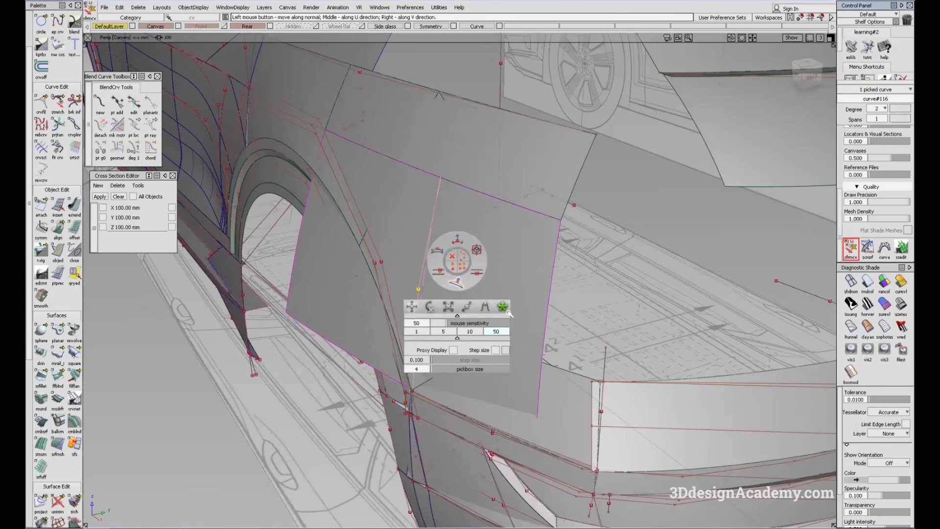
click(502, 307)
alt+shift+drag(442, 301, 499, 255)
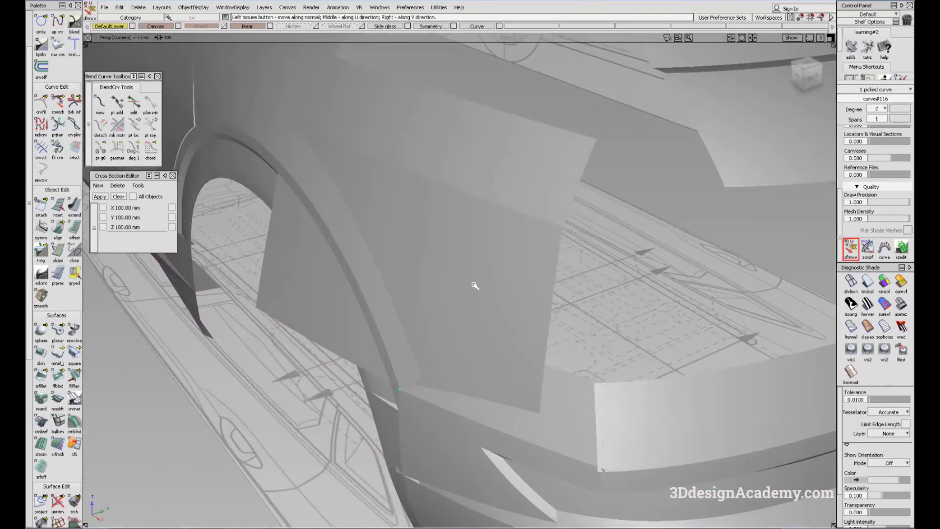
alt+shift+drag(458, 334, 394, 360)
Stretch the side panel's vertical generation curve along Y to adjust the rail surface above the bumper corner
click(57, 107)
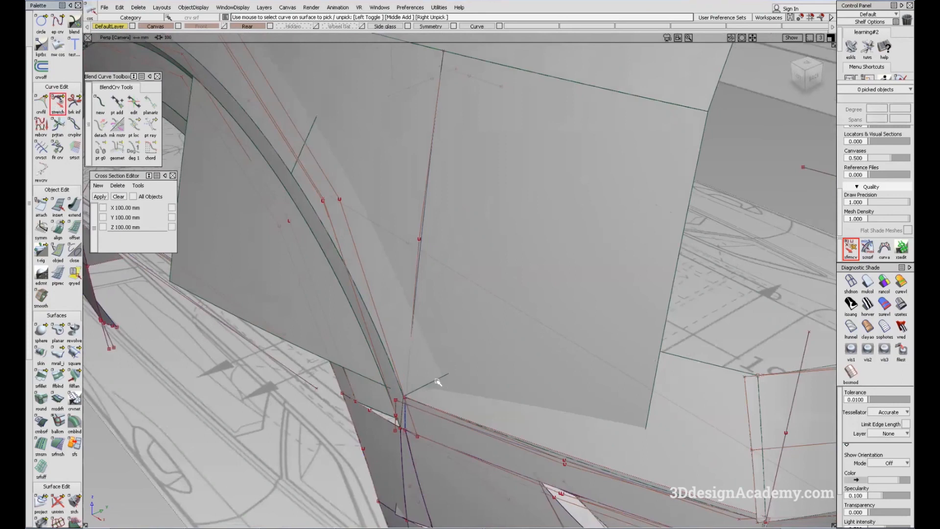
click(407, 371)
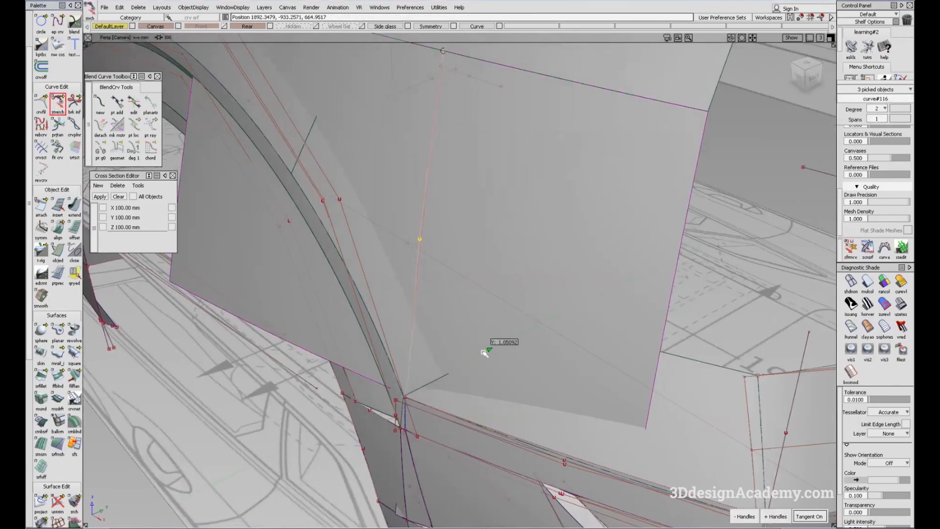
drag(484, 355, 535, 397)
Examine the reshaped side panel surface where it meets the wheel arch and the bumper corner
ctrl+shift+right_drag(535, 396, 470, 352)
alt+shift+drag(470, 352, 508, 319)
alt+shift+right_drag(508, 318, 456, 323)
alt+shift+drag(456, 321, 453, 323)
ctrl+shift+drag(453, 323, 426, 395)
ctrl+shift+drag(426, 395, 445, 349)
mouse_move(445, 349)
ctrl+shift+mouse_down()
mouse_move(408, 314)
mouse_move(429, 353)
ctrl+shift+mouse_up()
ctrl+shift+right_drag(430, 353, 392, 314)
alt+shift+drag(417, 319, 504, 288)
alt+shift+right_drag(504, 289, 493, 300)
alt+shift+drag(491, 301, 462, 377)
ctrl+shift+right_drag(461, 377, 434, 340)
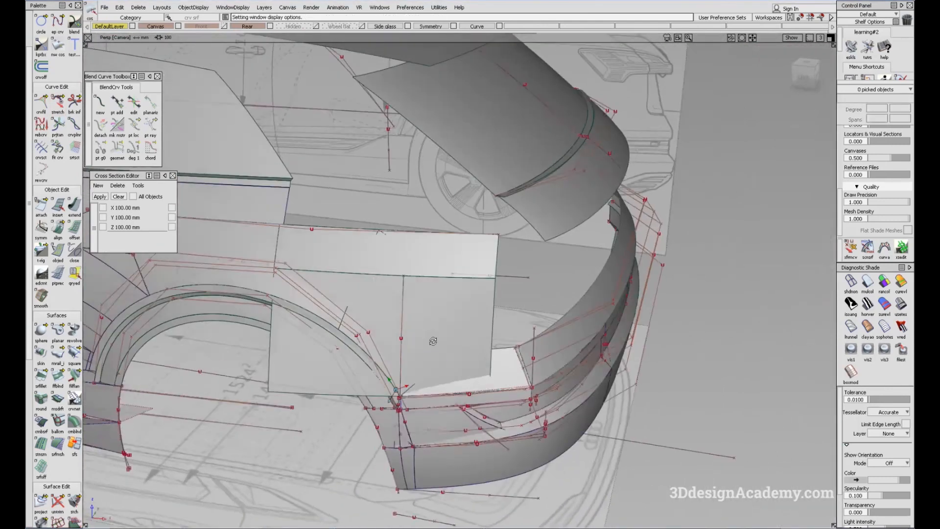
Inspect the side panel's shaded form against the tailgate, upper band and rear bumper from several angles
alt+shift+drag(434, 340, 308, 299)
alt+shift+drag(398, 360, 382, 339)
ctrl+shift+right_drag(477, 381, 373, 322)
alt+shift+drag(373, 322, 387, 339)
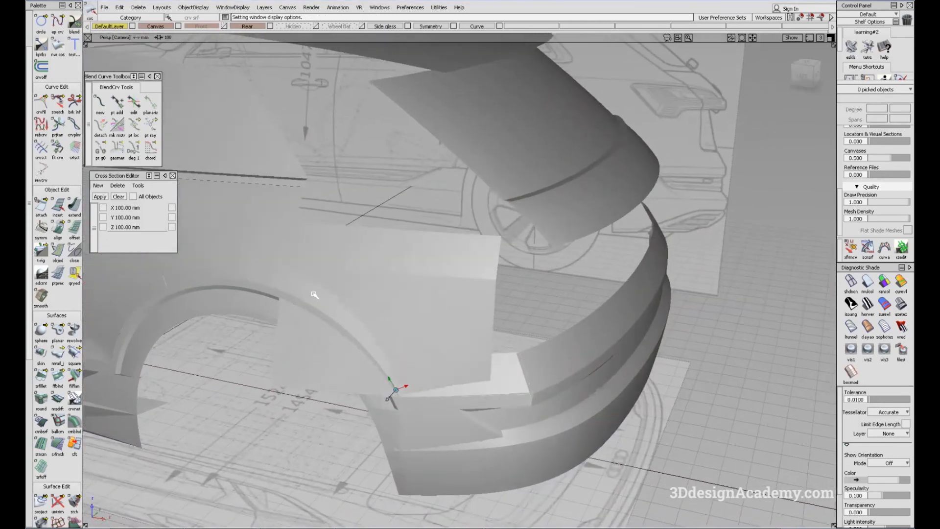
alt+shift+drag(293, 274, 306, 305)
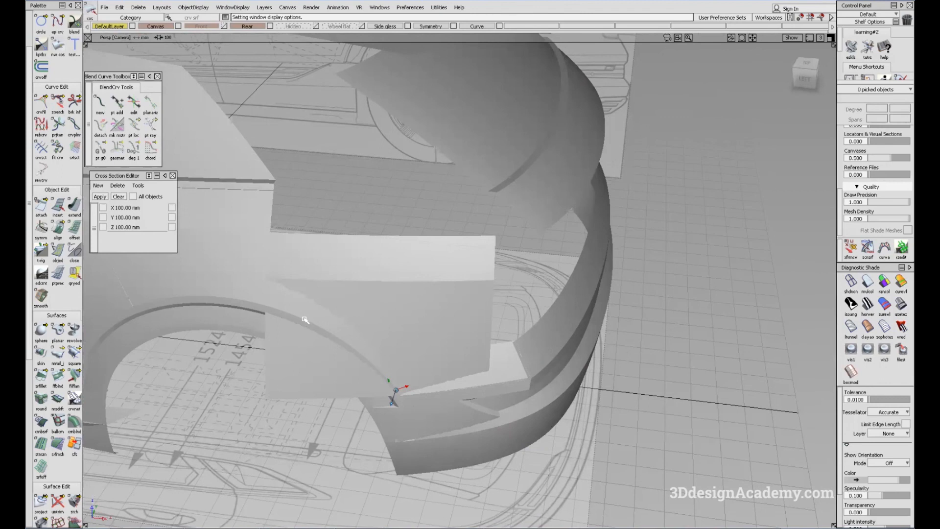
alt+shift+middle_drag(294, 332, 259, 332)
ctrl+shift+right_drag(360, 358, 255, 312)
alt+shift+drag(433, 335, 316, 346)
alt+shift+drag(394, 321, 362, 344)
alt+shift+drag(523, 347, 484, 334)
alt+shift+drag(386, 338, 634, 234)
click(480, 334)
alt+shift+drag(606, 278, 499, 295)
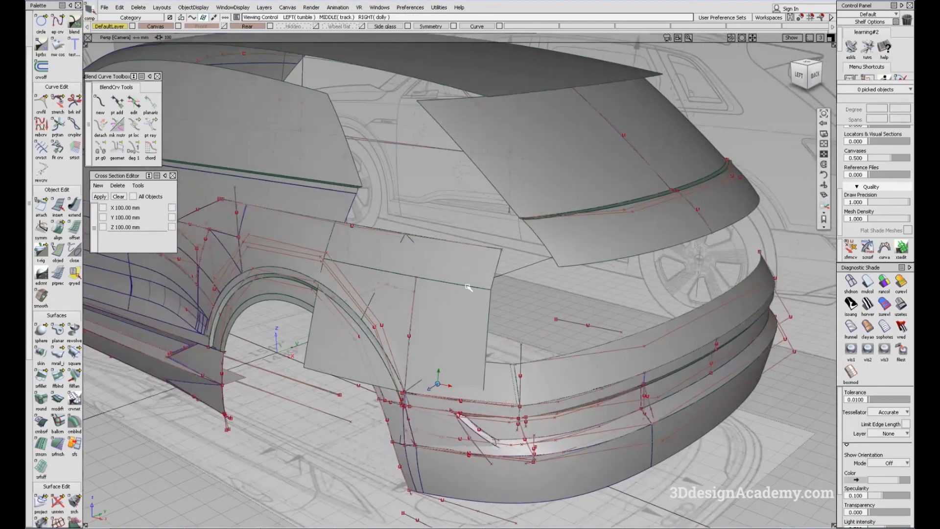
alt+shift+drag(466, 284, 460, 322)
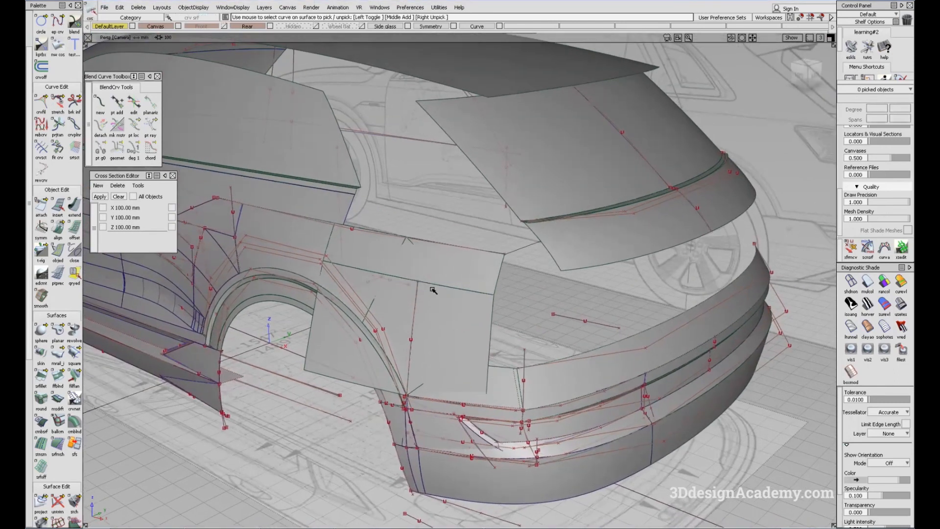